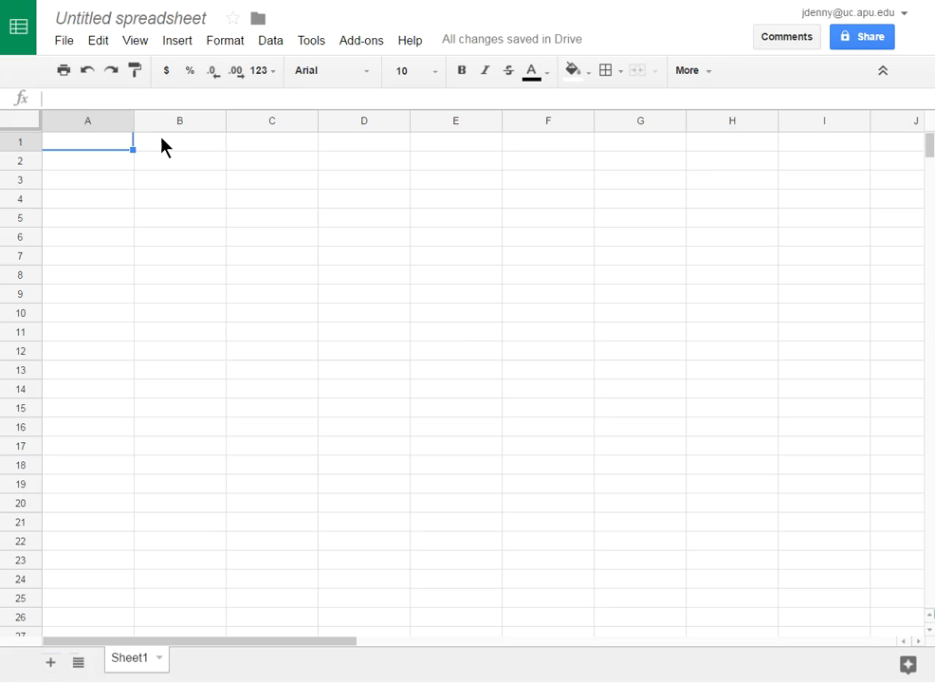
type("=")
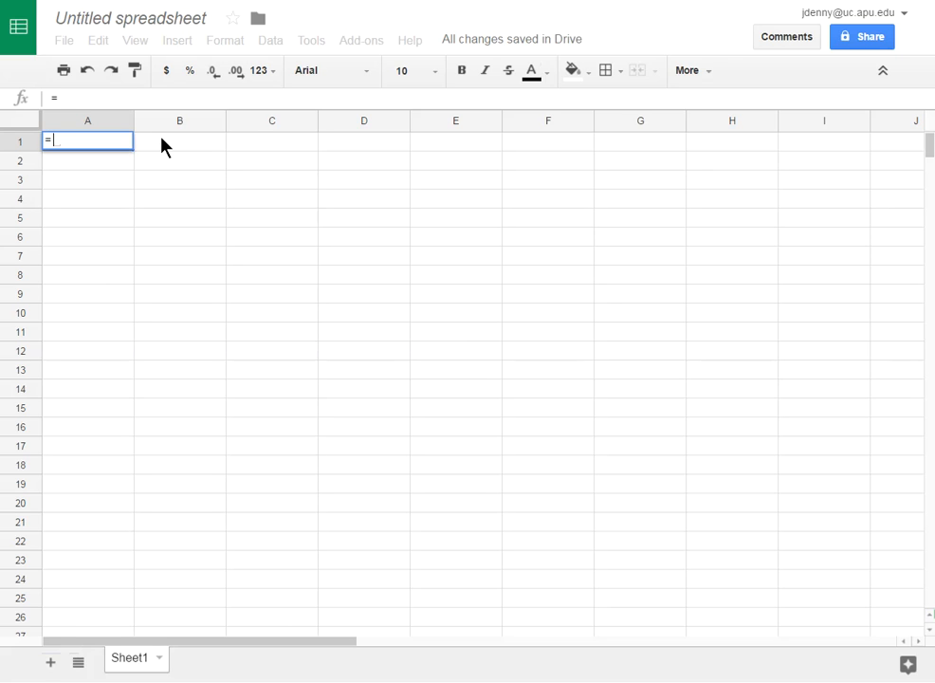
type("if(")
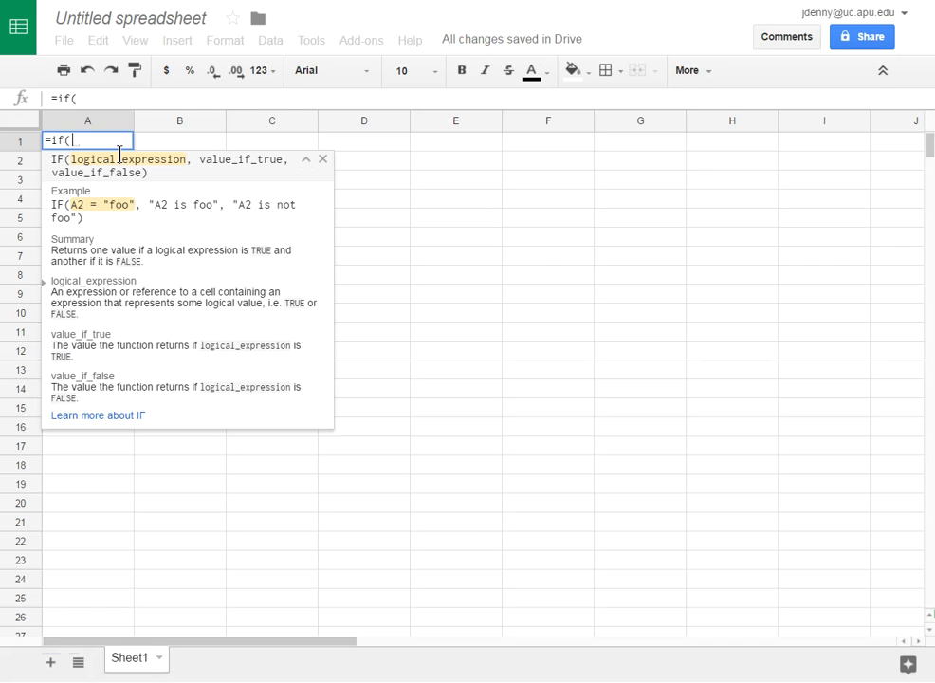
key("BackSpace")
key("BackSpace")
key("BackSpace")
key("BackSpace")
left_click(157, 163)
Step: Enter =randbetween(45,80) in cell A1 and fill the formula down through A18
left_click(80, 142)
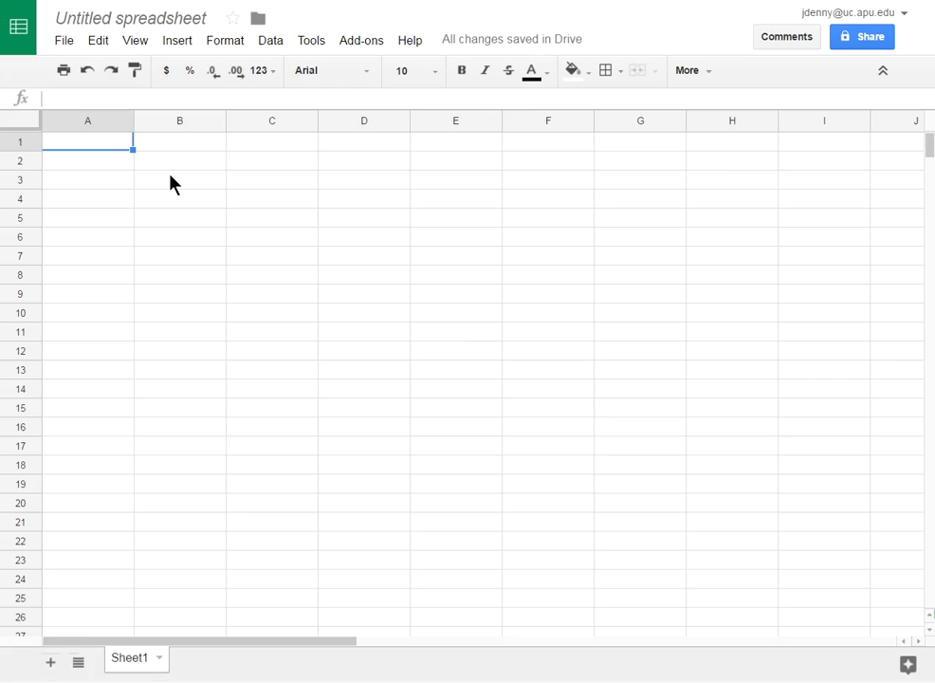
type("=")
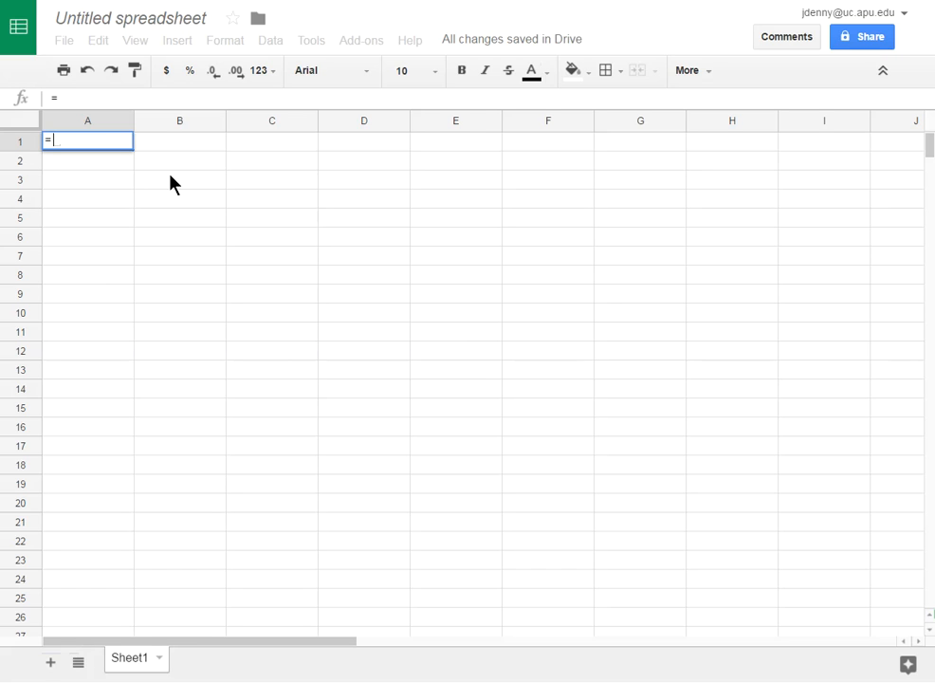
type("randbetween(45,80)")
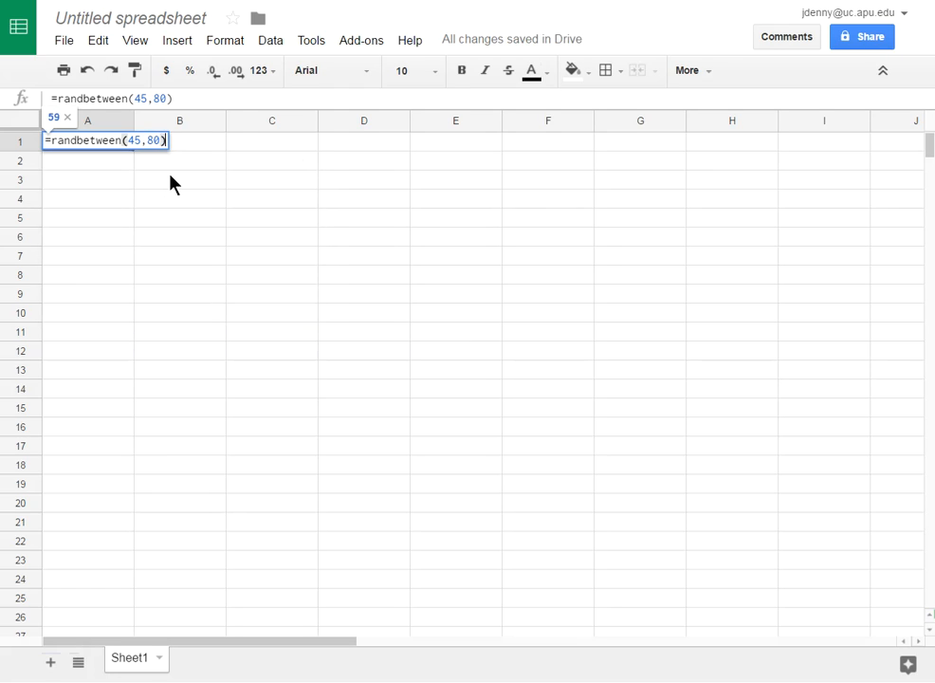
key("Return")
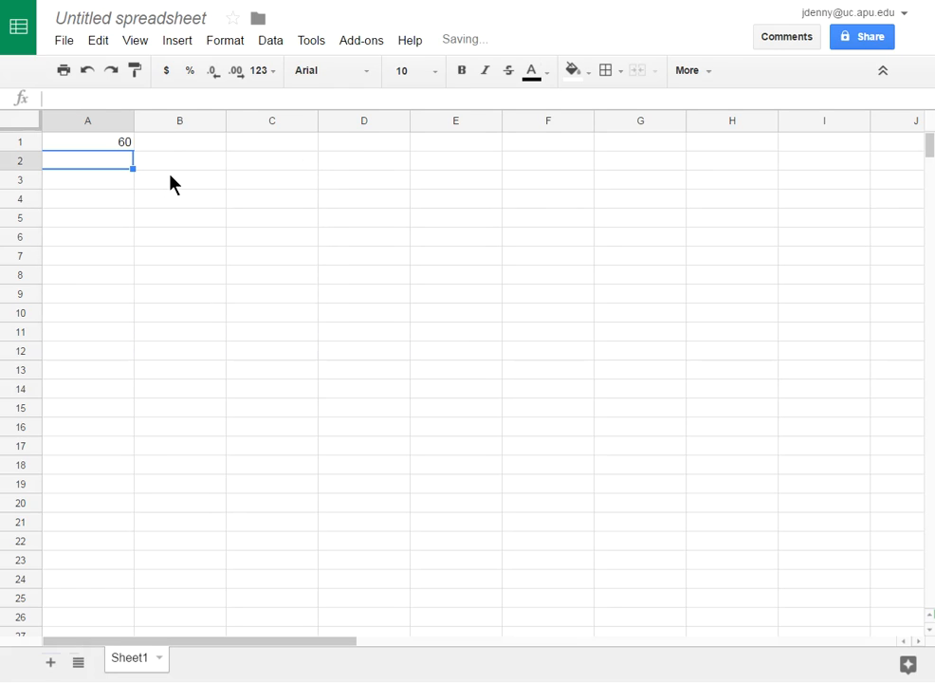
left_click(126, 147)
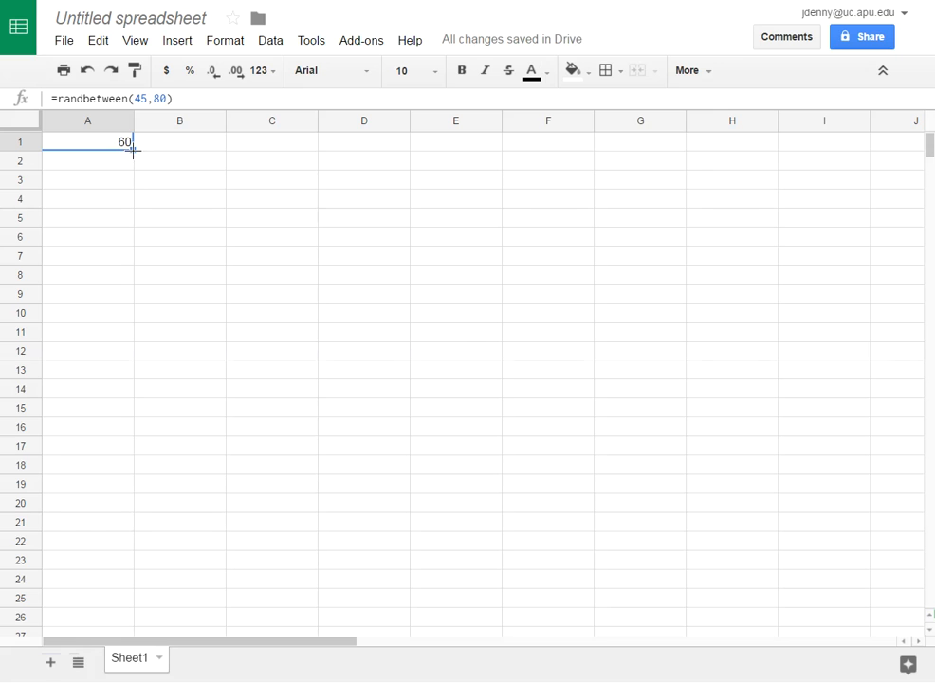
left_click_drag(126, 306, 105, 460)
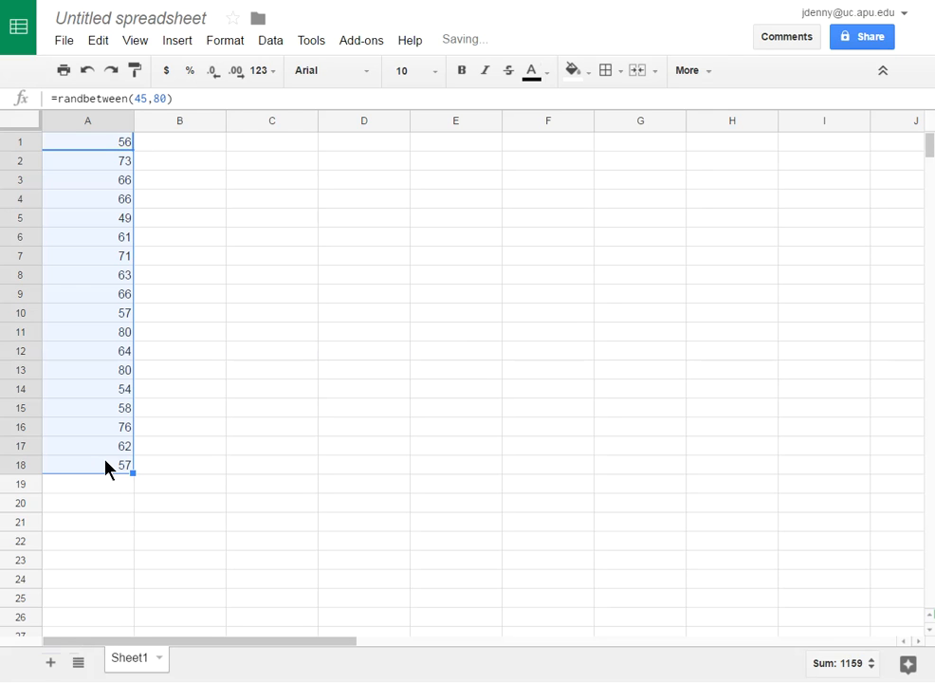
left_click(187, 364)
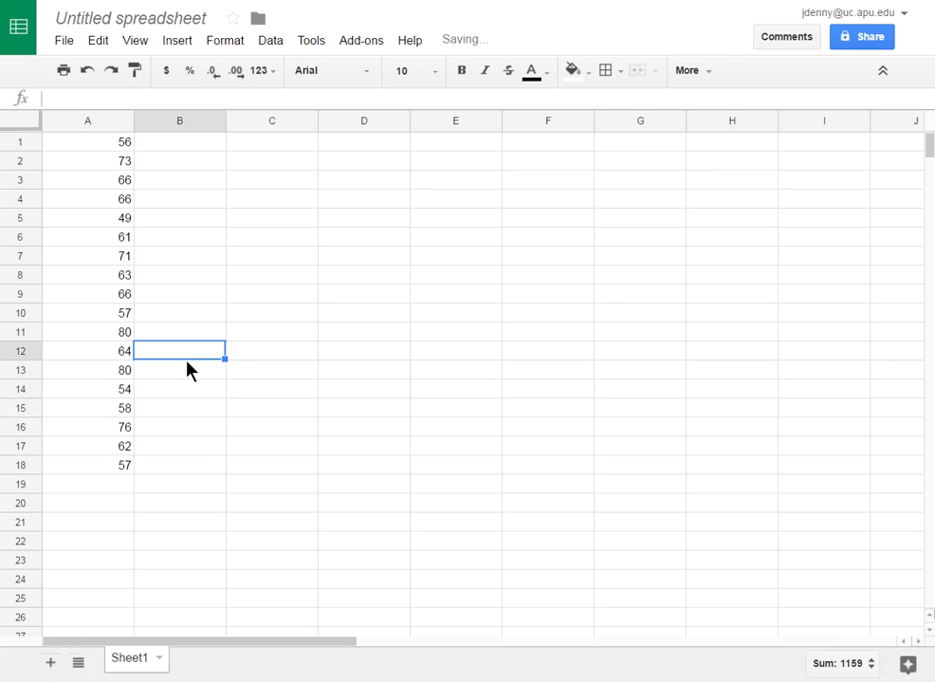
Step: Enter 4 in cell B1 and replace it with 7 to make the random numbers in column A recalculate
left_click(109, 146)
left_click(157, 177)
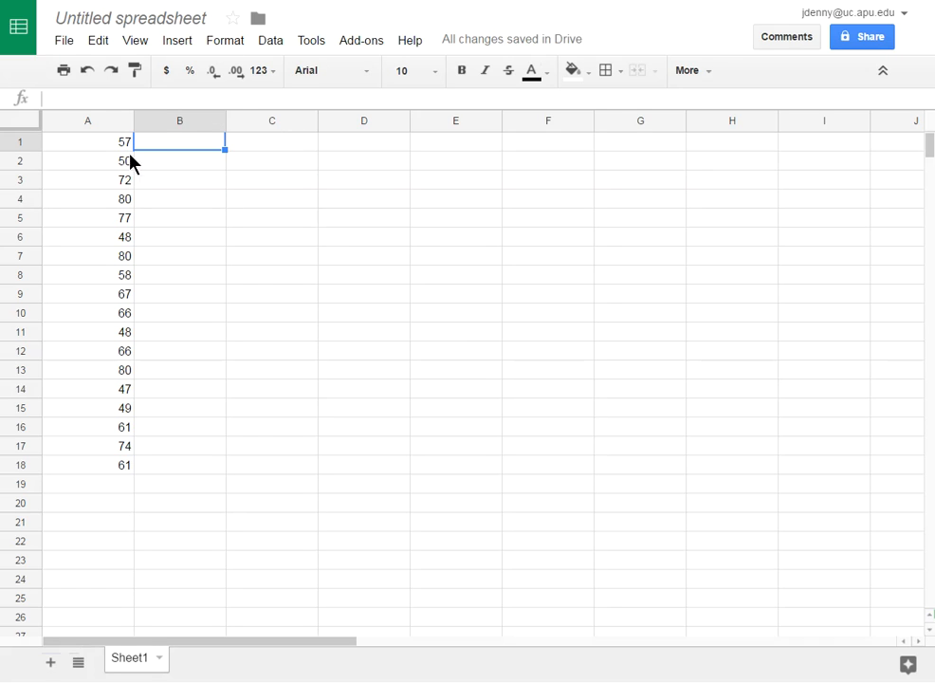
left_click(123, 146)
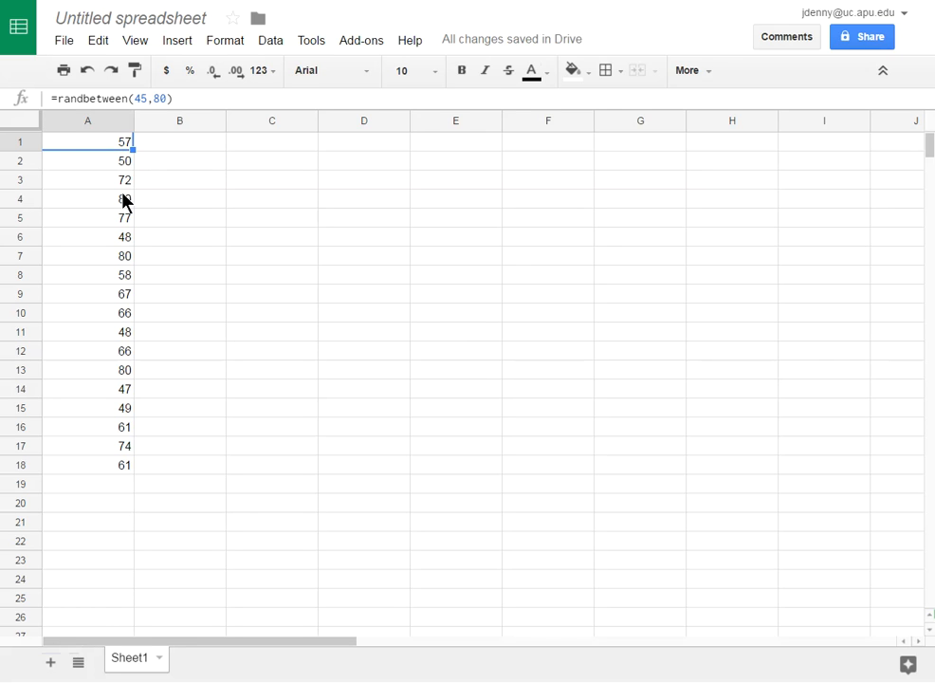
left_click(150, 151)
type("4")
left_click(202, 187)
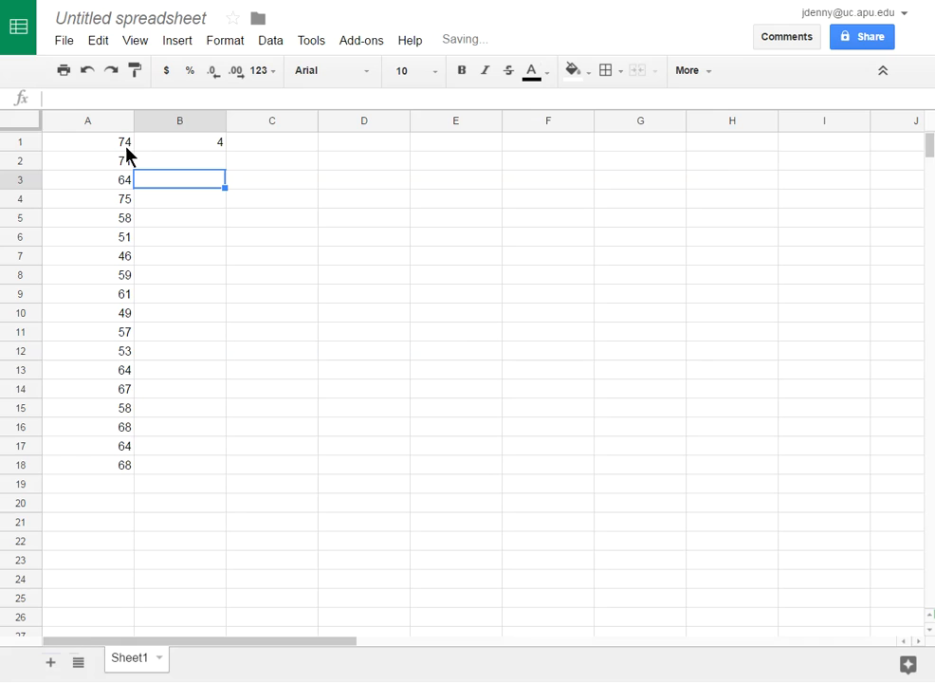
left_click(199, 150)
type("7")
left_click(214, 201)
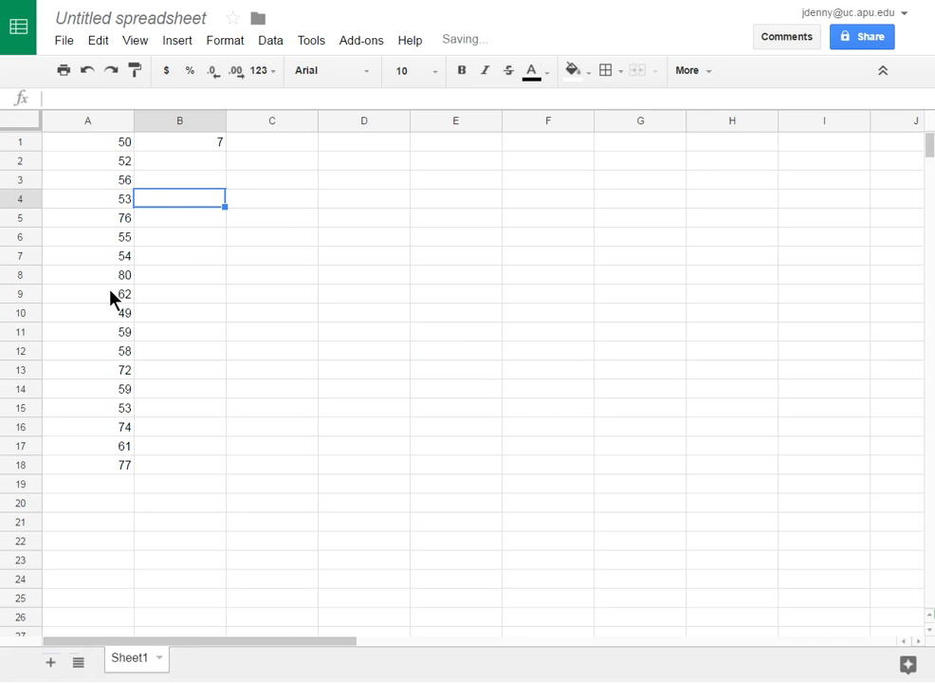
Step: Clear the test number from cell B1
left_click(180, 149)
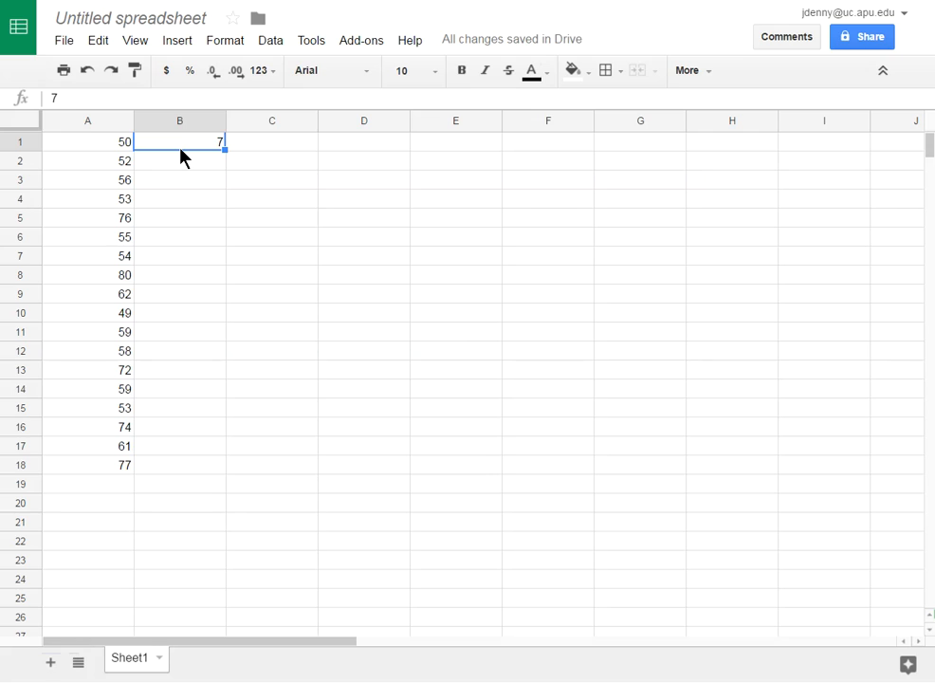
key("Delete")
left_click(201, 181)
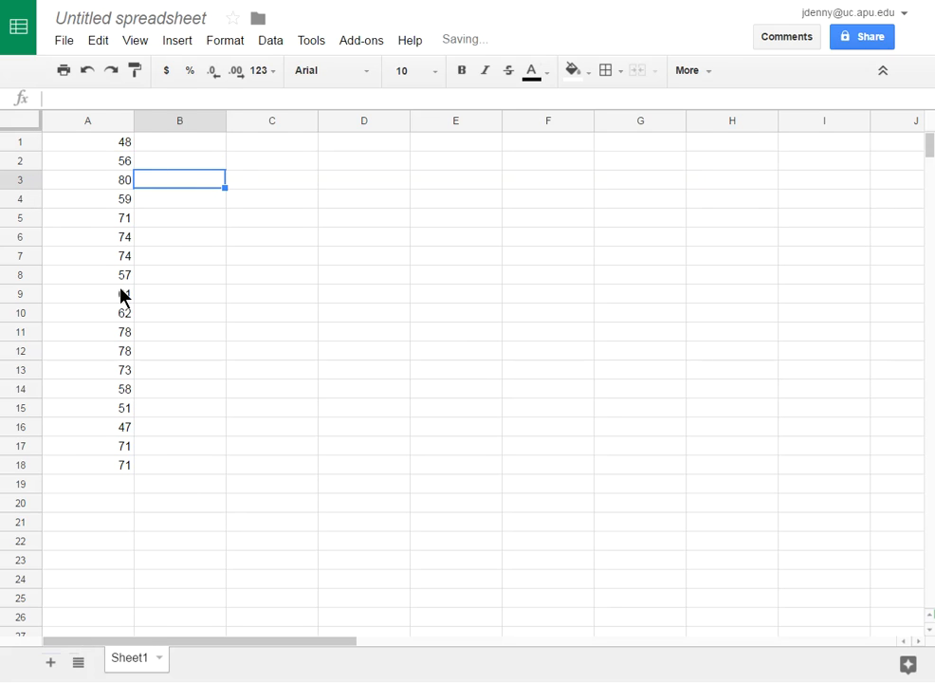
Step: Copy the random numbers in A1:A18 and paste them as values only starting at B1
left_click(107, 143)
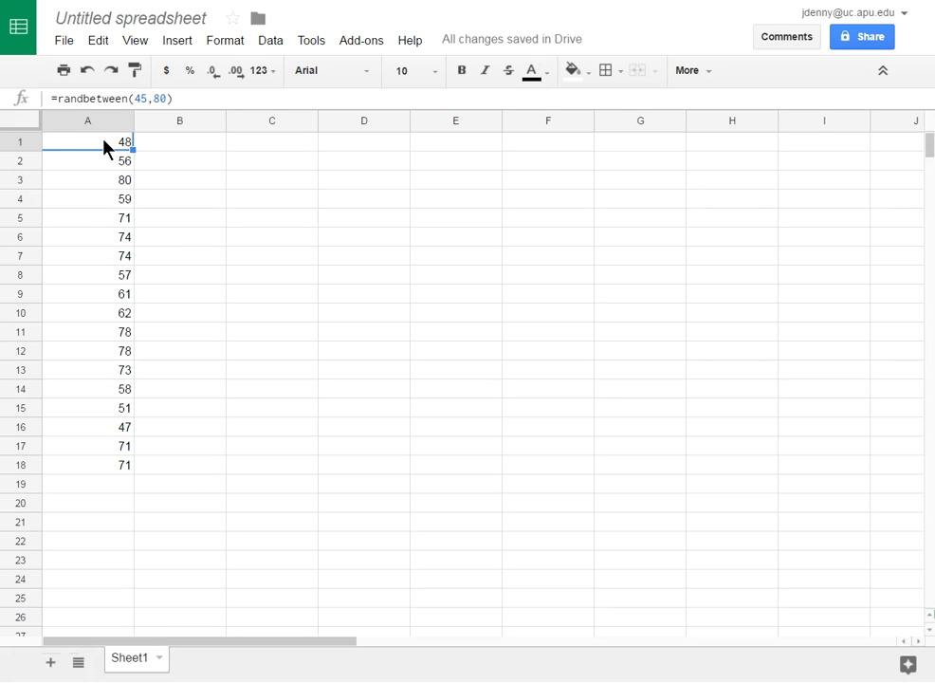
left_click_drag(103, 141, 105, 460)
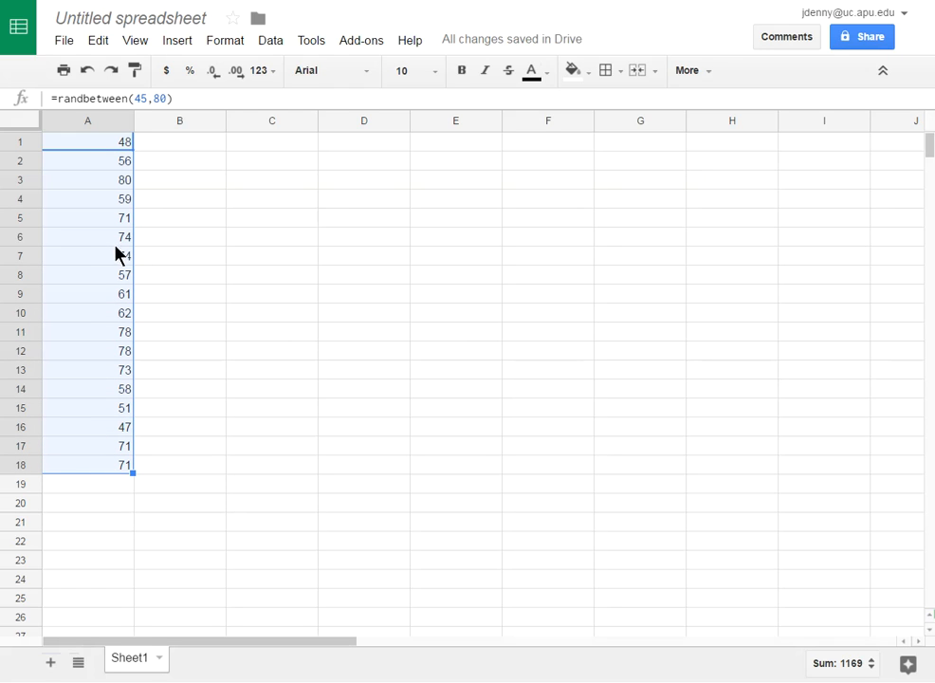
left_click(167, 145)
right_click(167, 144)
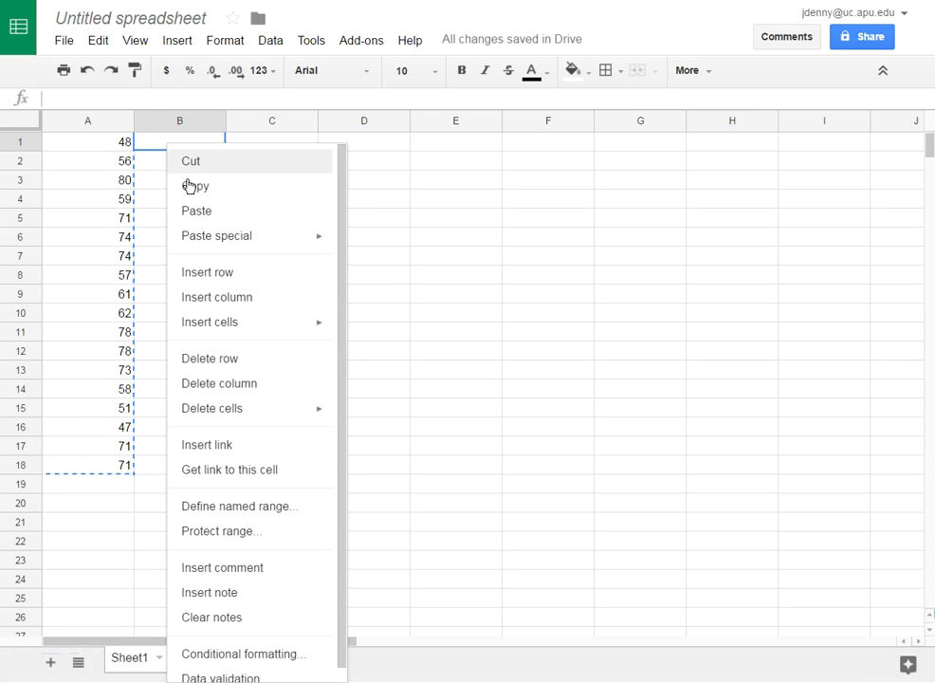
mouse_move(242, 239)
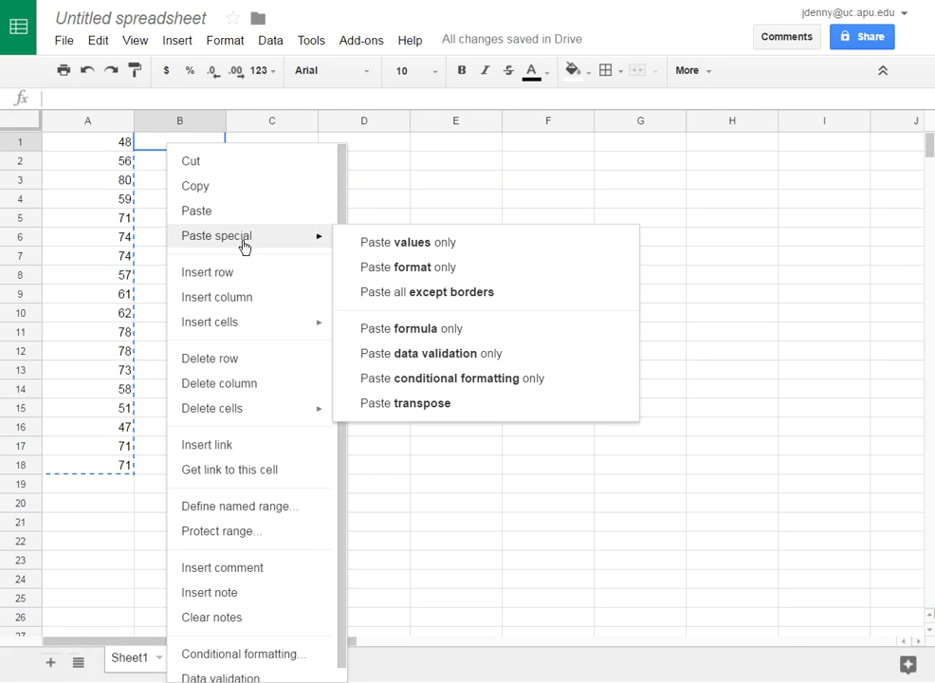
left_click(405, 252)
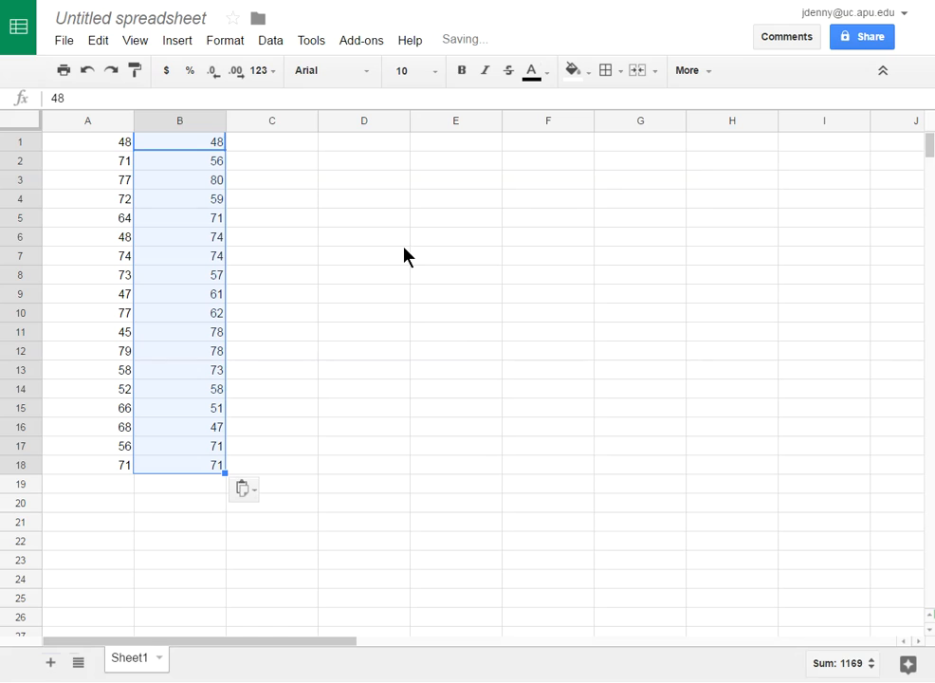
left_click(305, 255)
left_click(202, 142)
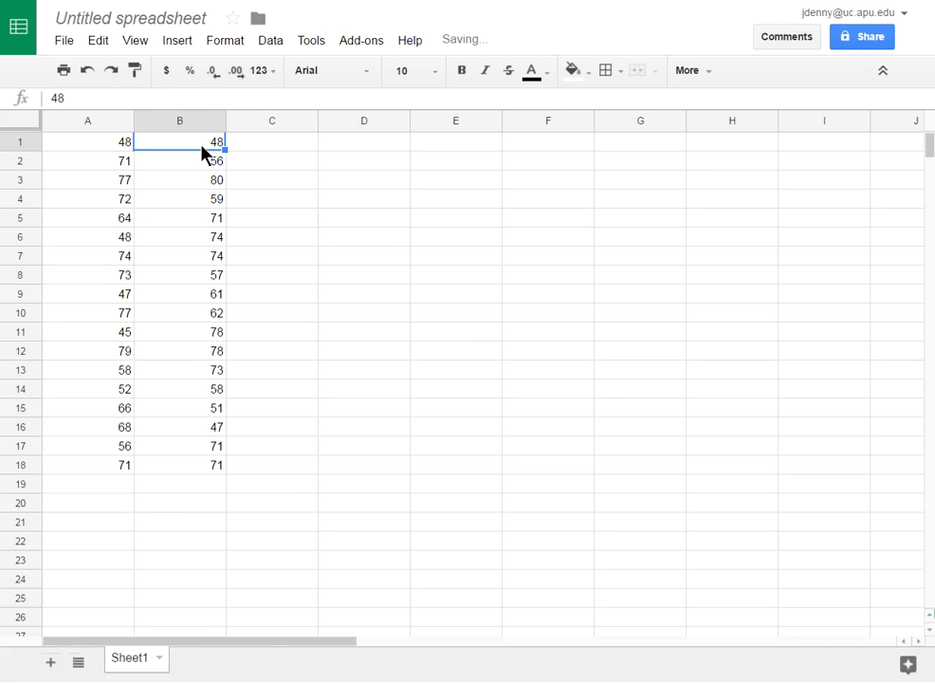
Step: Enter the test text asdf in cells C4 and C3, and overwrite C4 with dd
left_click(264, 205)
type("asdf")
left_click(290, 256)
left_click(282, 182)
type("asdf")
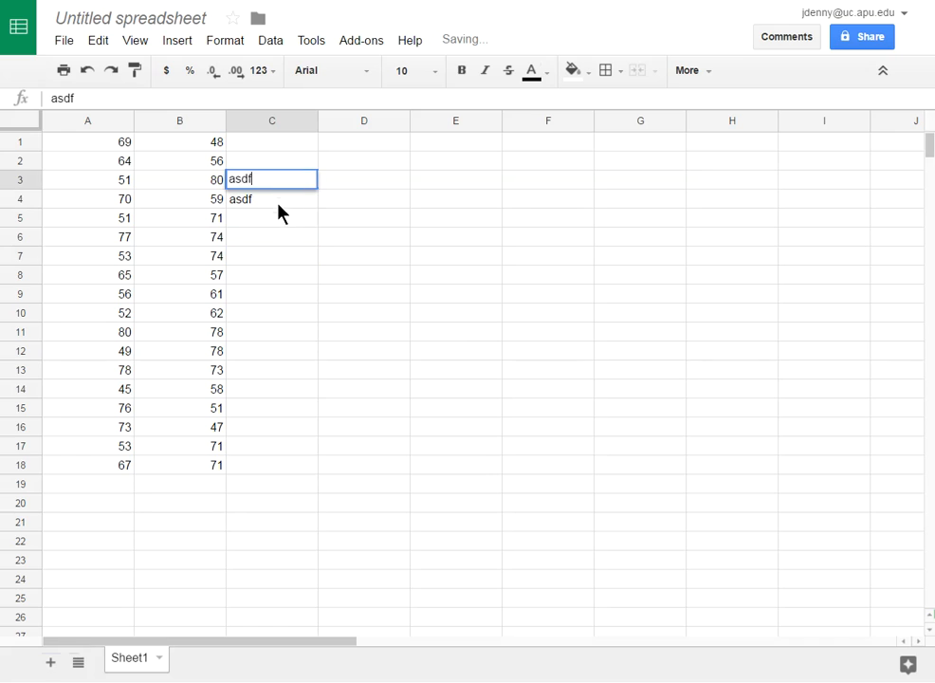
left_click(277, 203)
left_click(271, 232)
left_click(265, 197)
type("d")
left_click(264, 230)
left_click(258, 192)
type("dd")
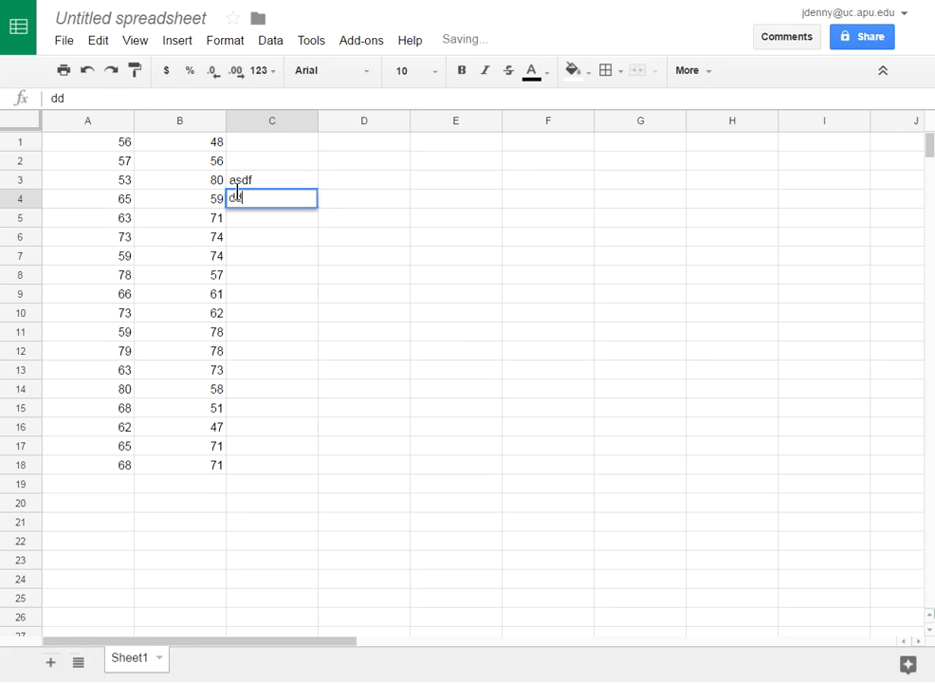
key("Return")
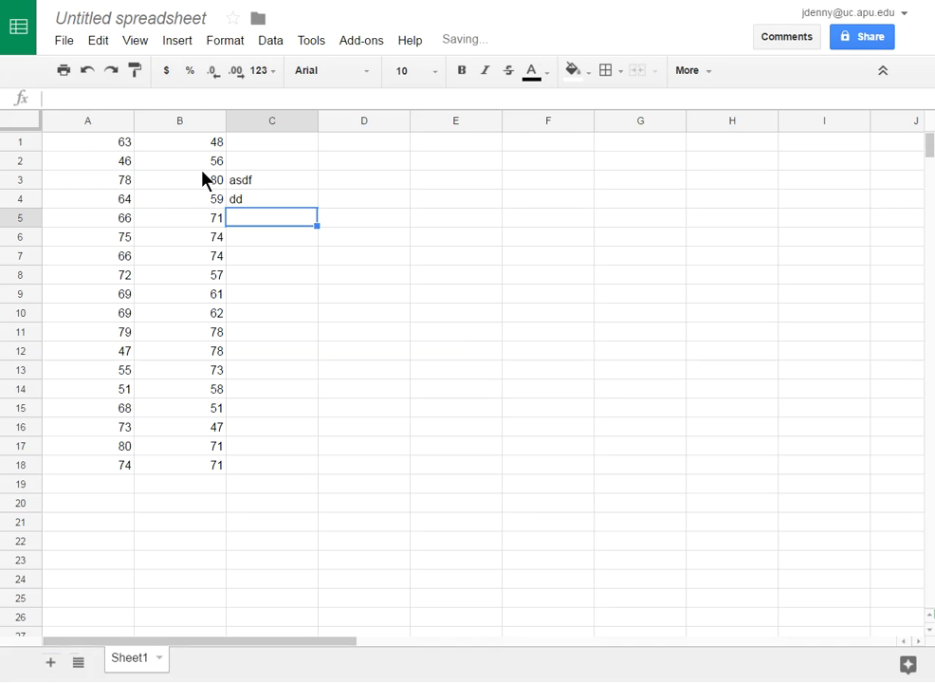
Step: Delete column A with the random-number formulas, keeping the pasted static values
left_click(89, 120)
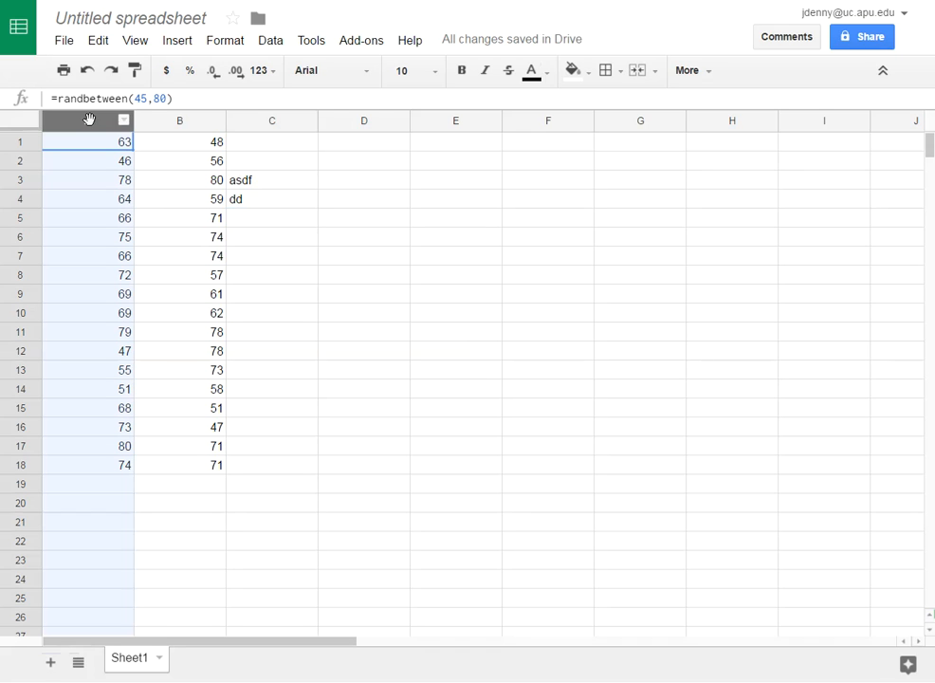
right_click(88, 119)
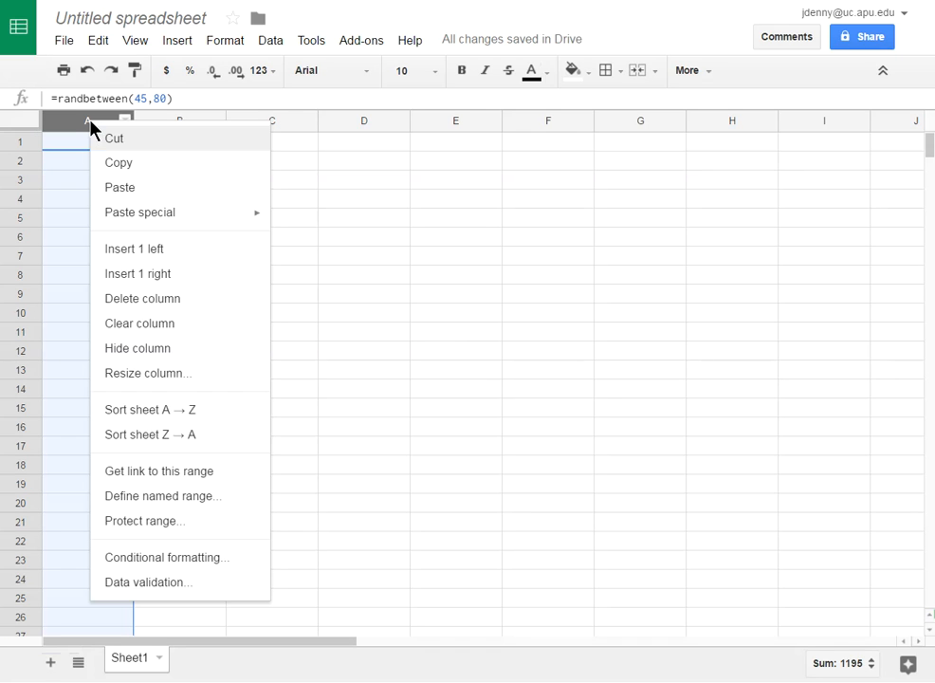
left_click(139, 300)
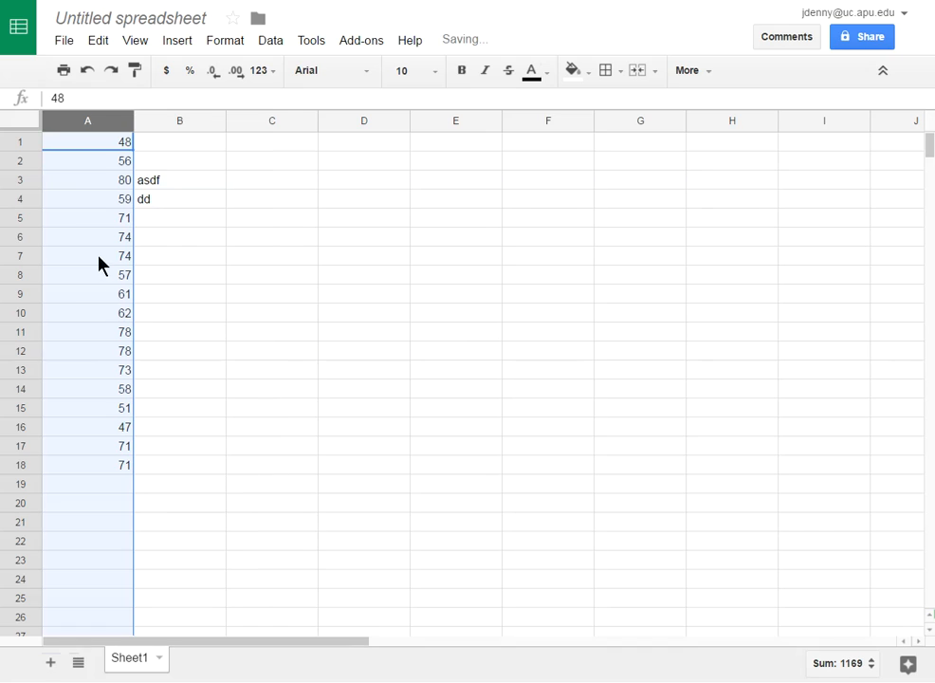
left_click(99, 145)
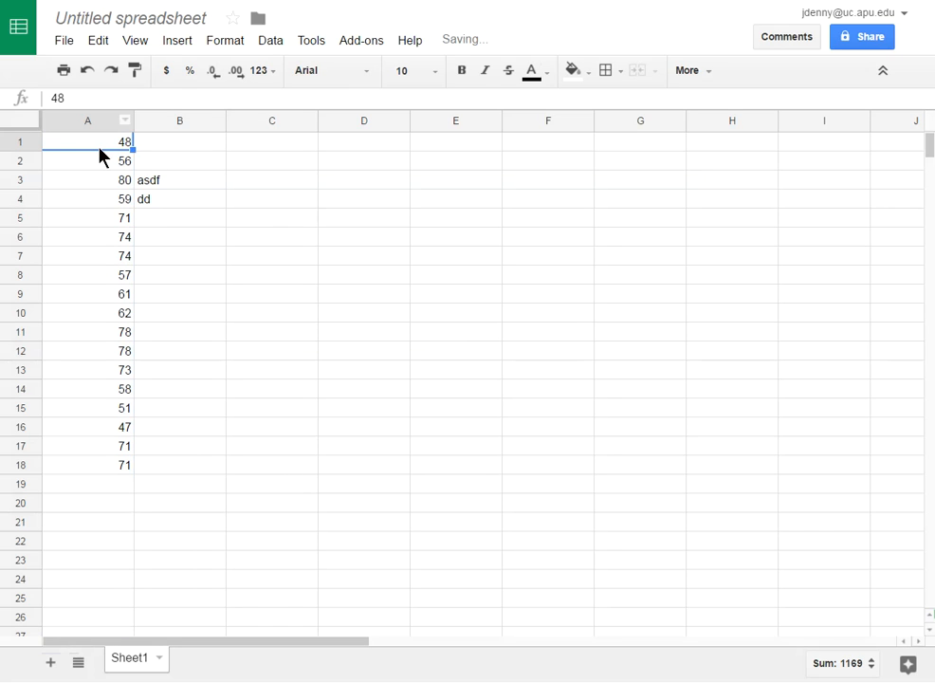
Step: Clear the test text from cells B3:B4
left_click(156, 185)
left_click_drag(159, 186, 158, 200)
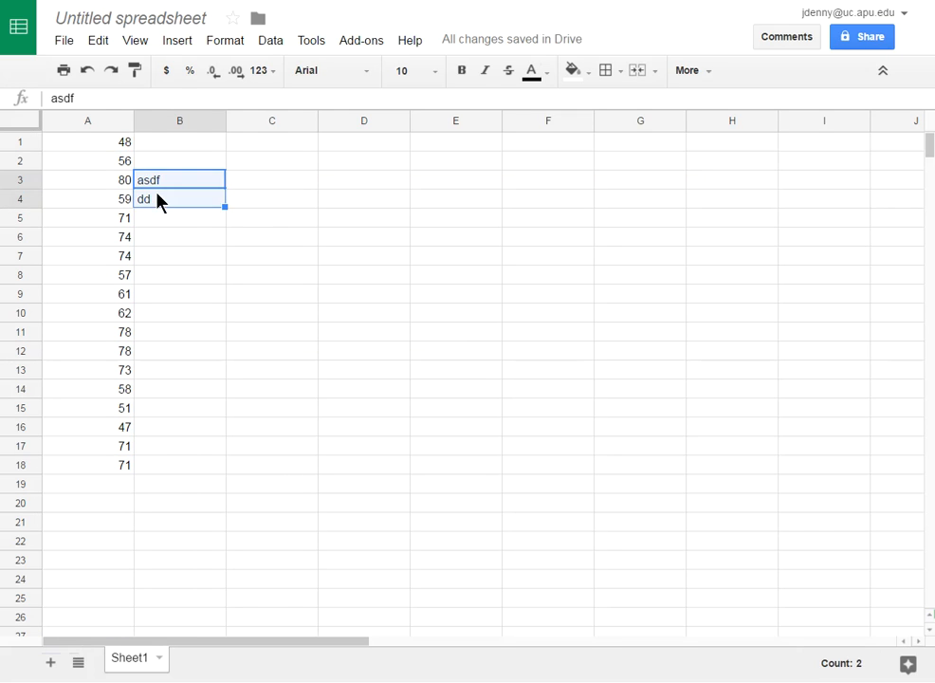
key("Delete")
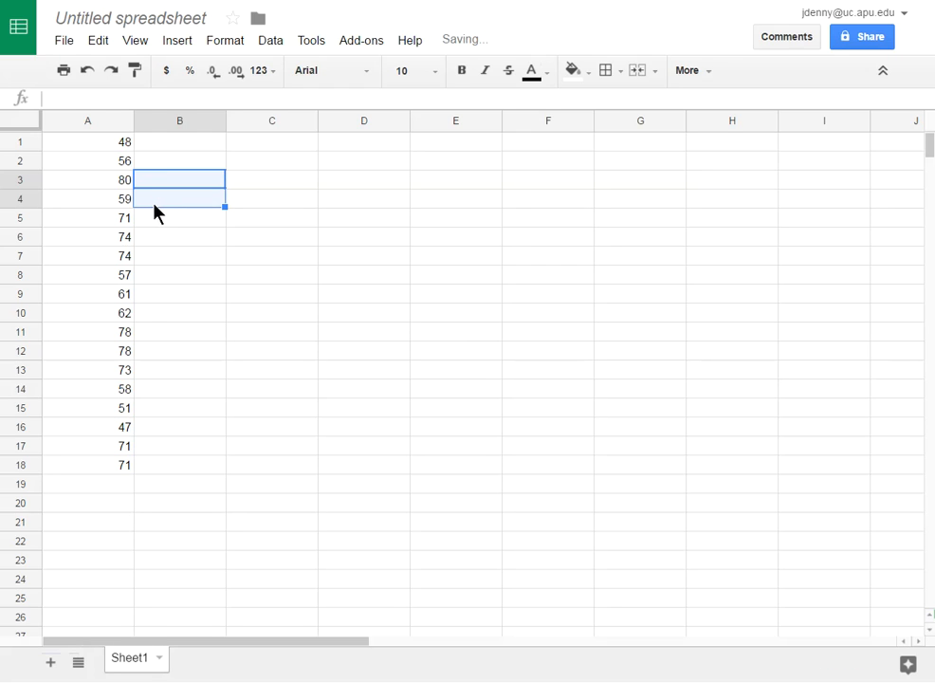
Step: Enter the formula =if(A1>65,True,False) in cell B1
left_click(172, 149)
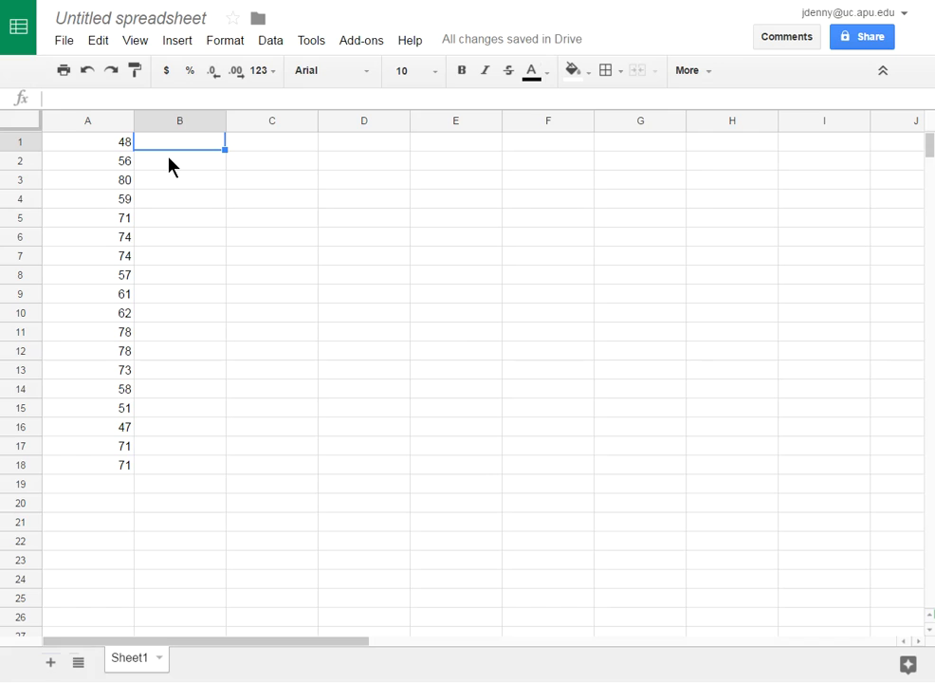
type("=")
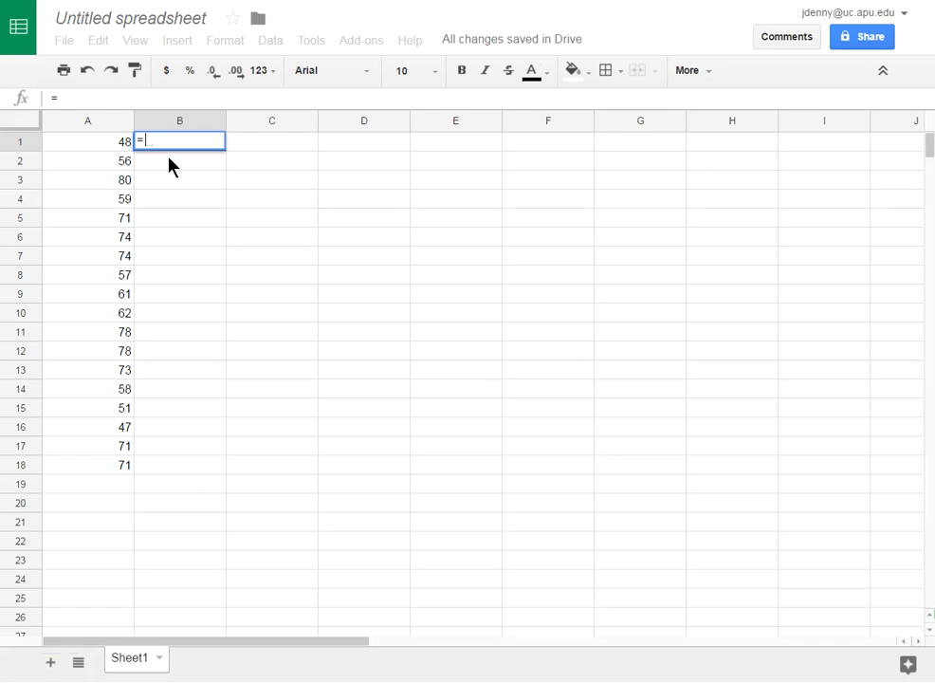
type("if(")
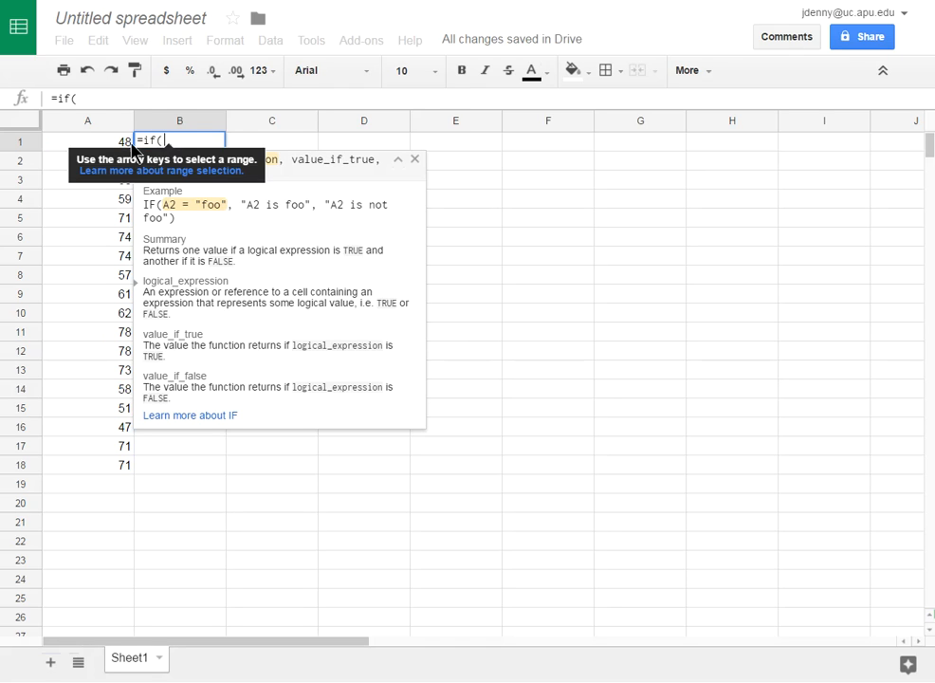
left_click(113, 148)
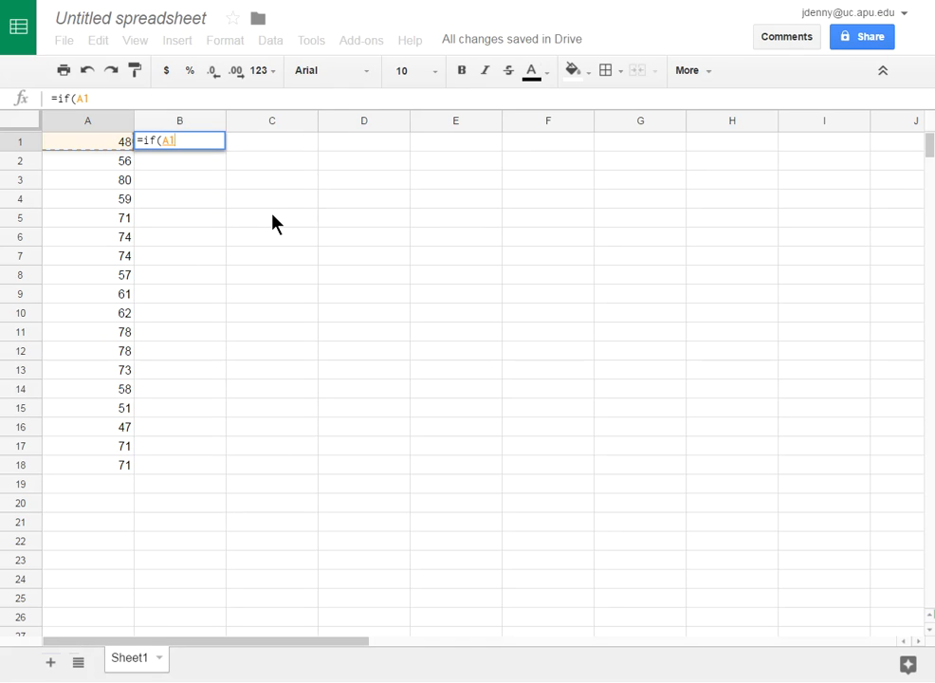
type(">")
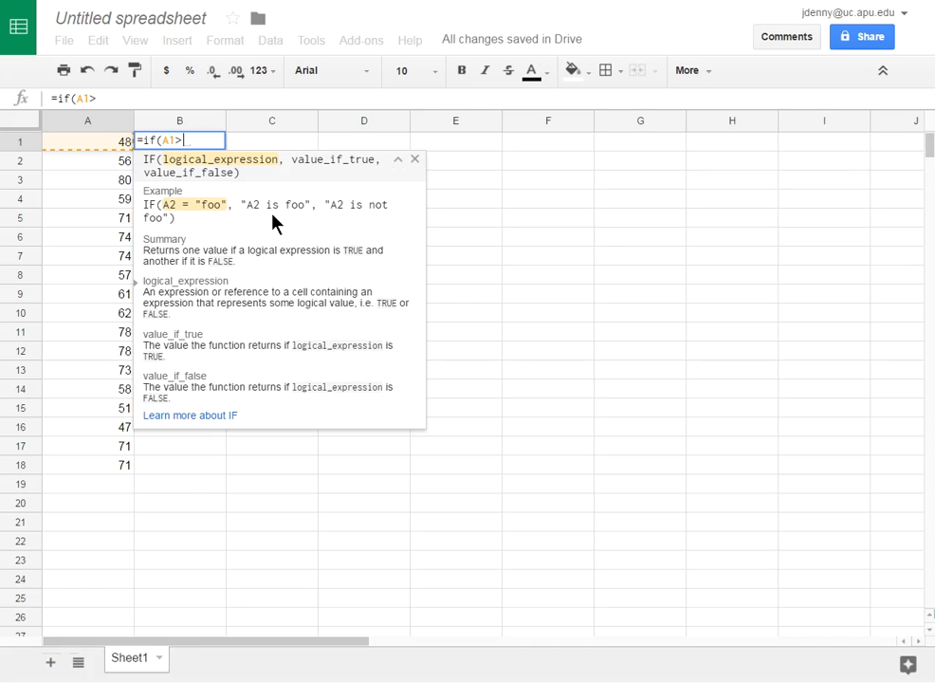
type("65")
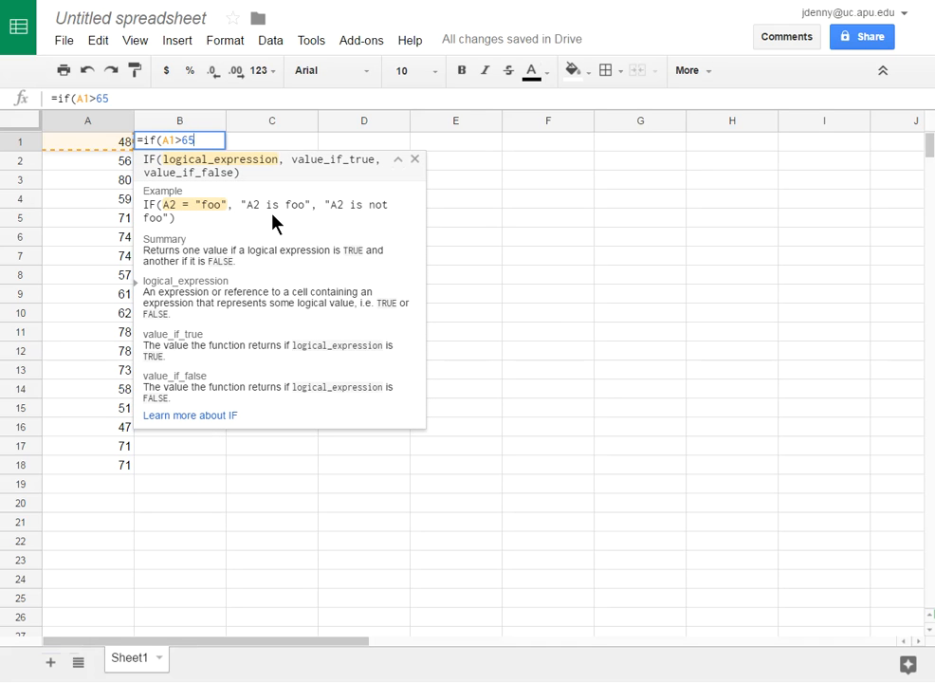
type(",True,False)")
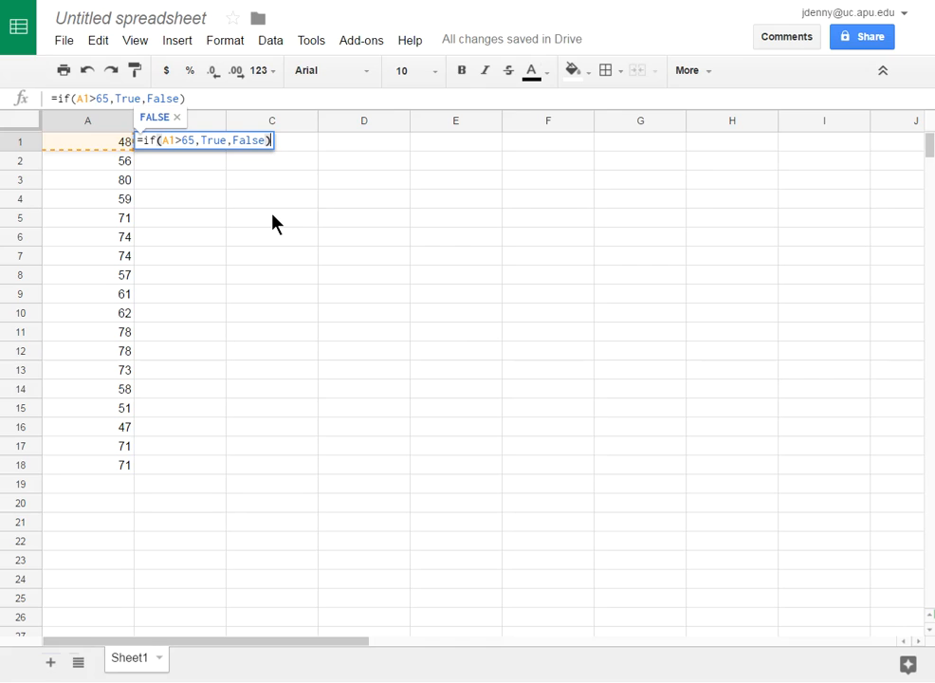
key("Return")
Step: Fill the B1 formula down column B through B19, then clear the extra formula in B19
left_click(121, 148)
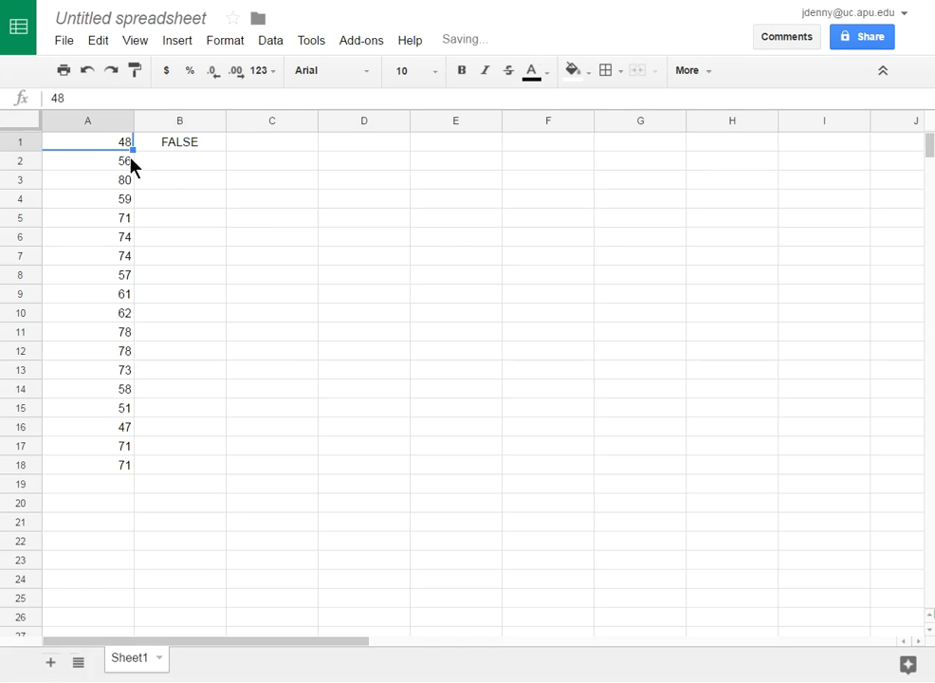
left_click(178, 144)
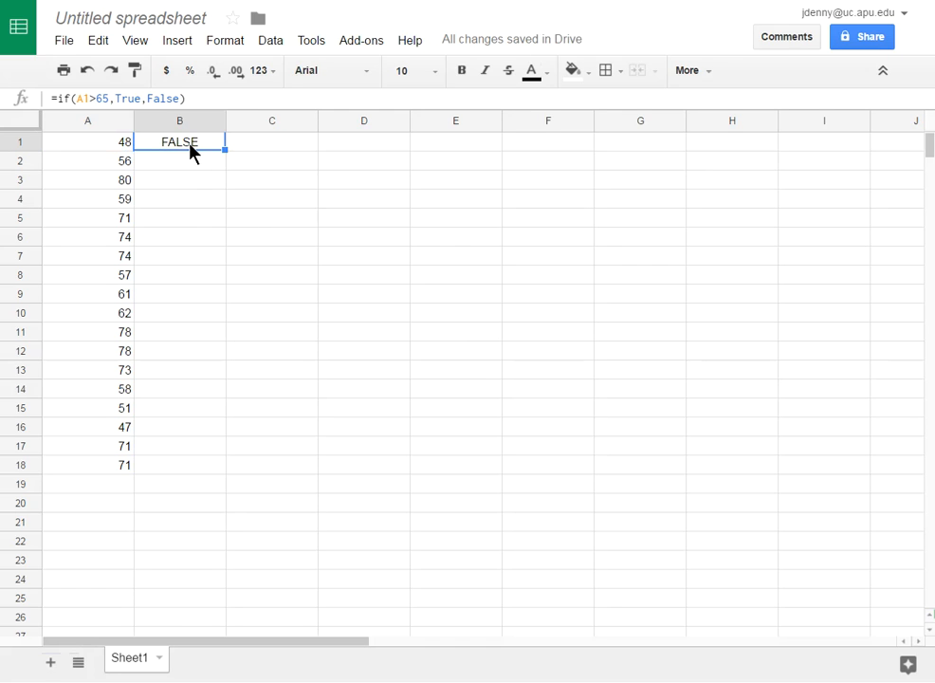
left_click_drag(206, 414, 207, 484)
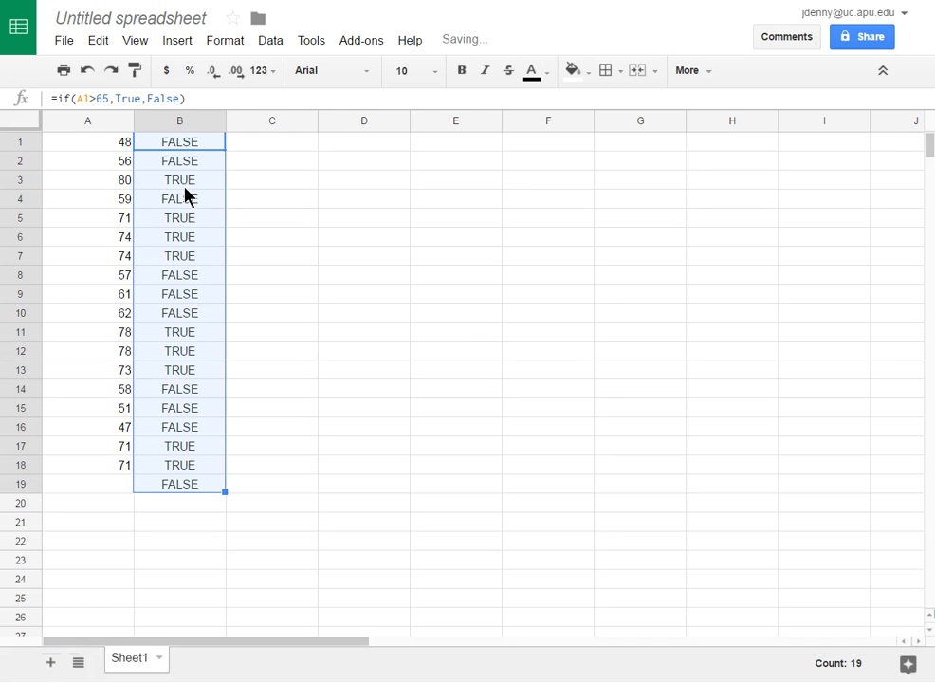
left_click(177, 183)
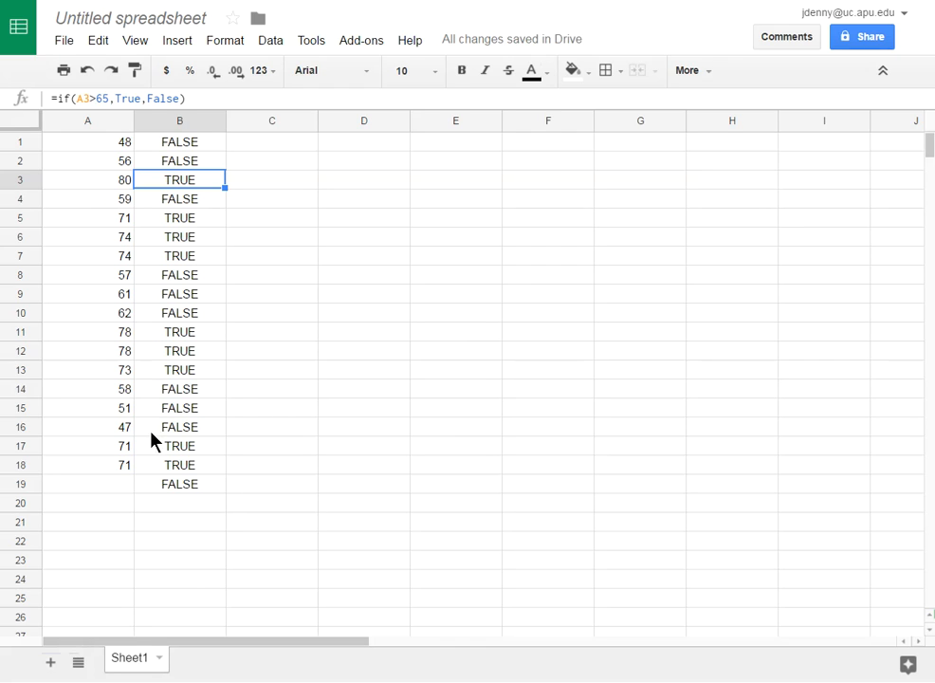
left_click(174, 485)
key("Delete")
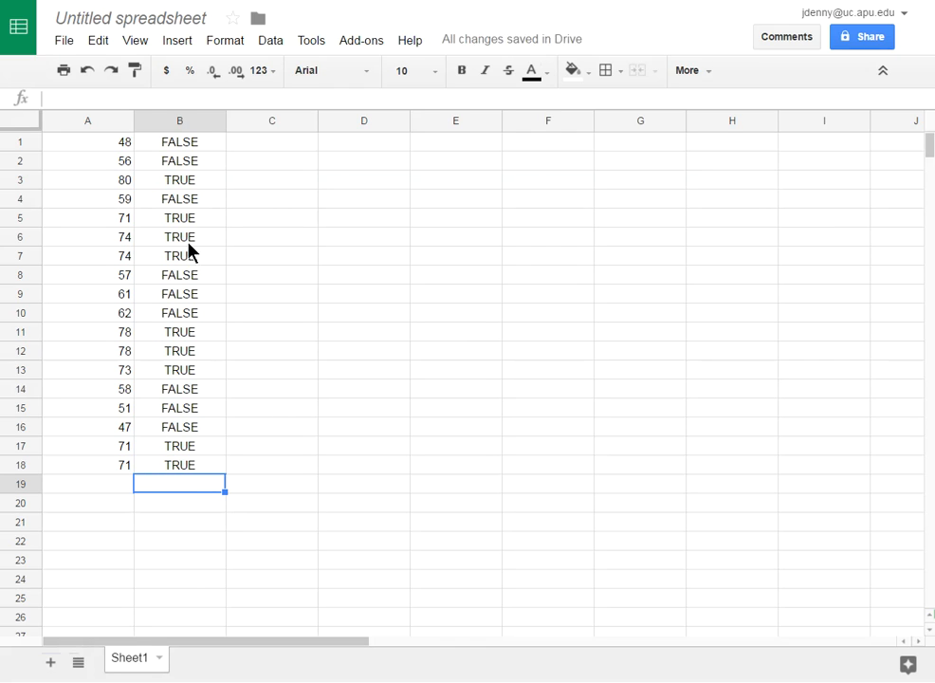
Step: Change the value-if-true argument of the IF formula in B1 to 10
left_click(190, 148)
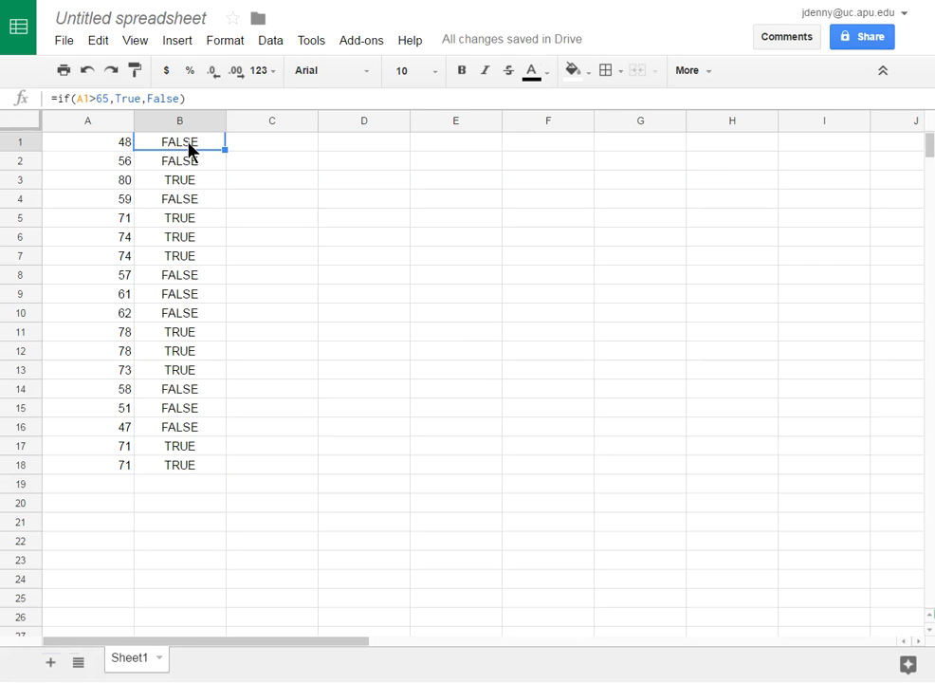
left_click(140, 99)
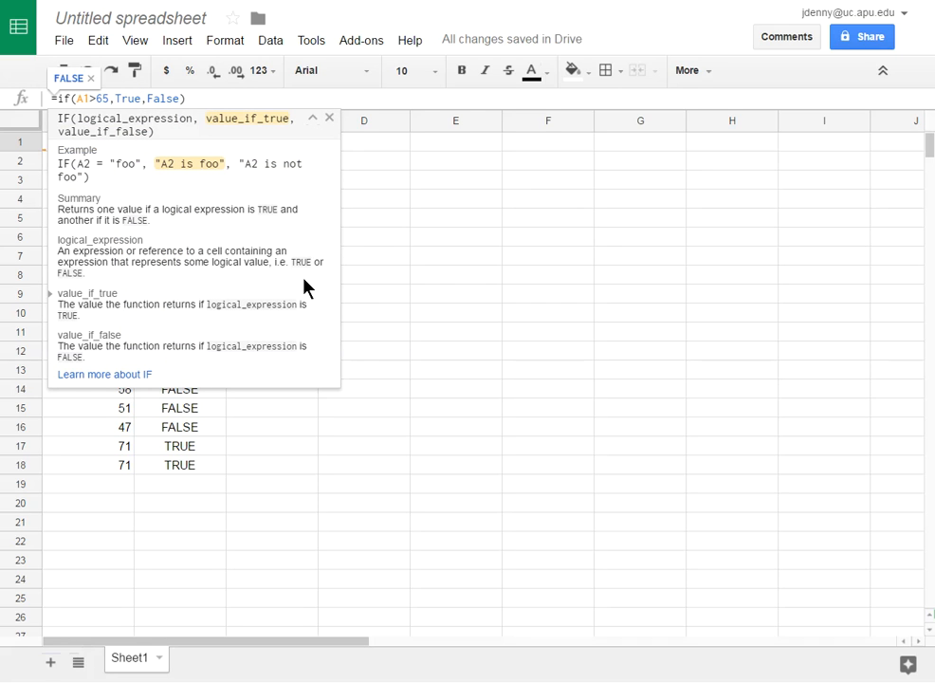
key("BackSpace")
key("BackSpace")
key("BackSpace")
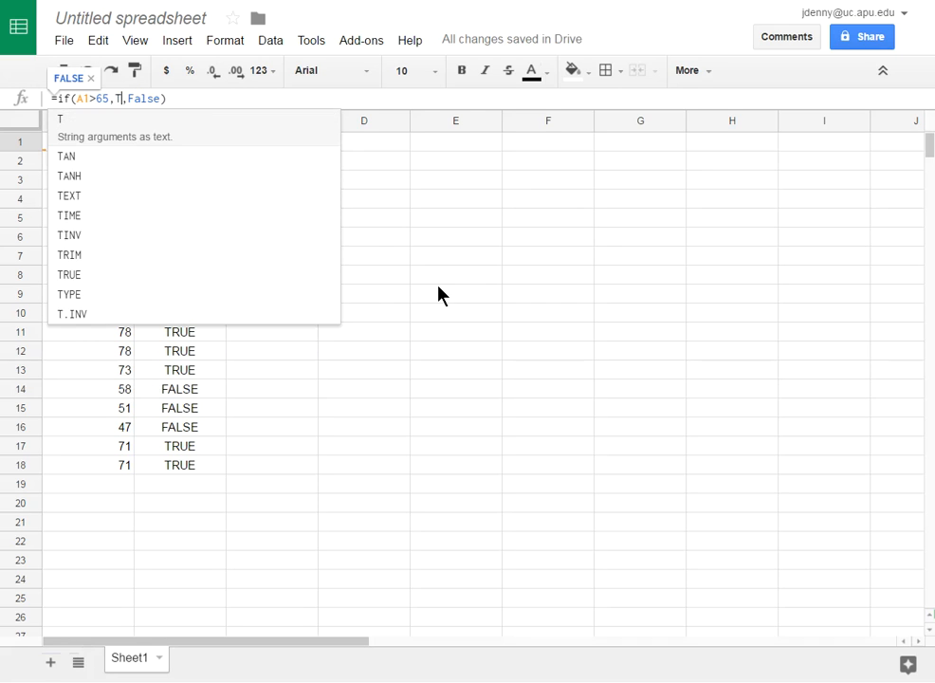
key("BackSpace")
type("10")
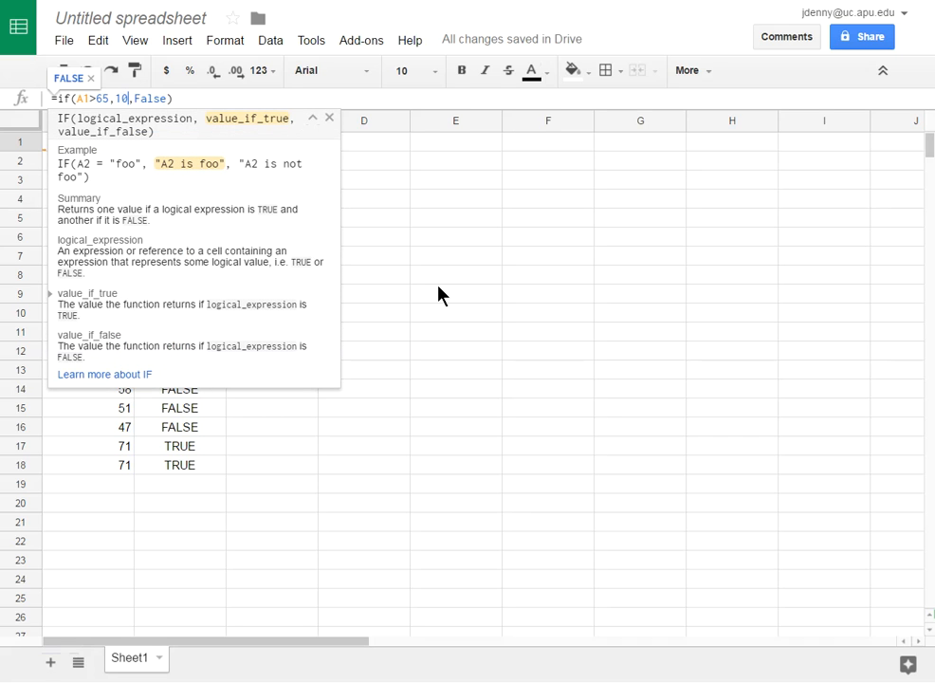
Step: Change the value-if-false argument in B1 to 0 and commit the formula as =if(A1>65,10,0)
left_click(167, 99)
key("BackSpace")
key("BackSpace")
key("BackSpace")
key("BackSpace")
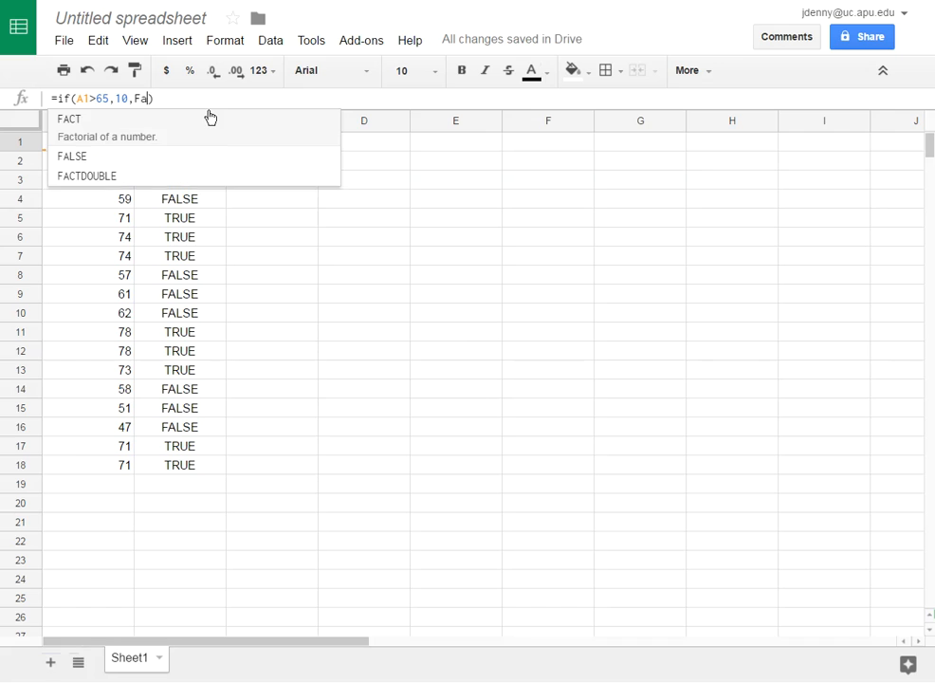
key("BackSpace")
type("0")
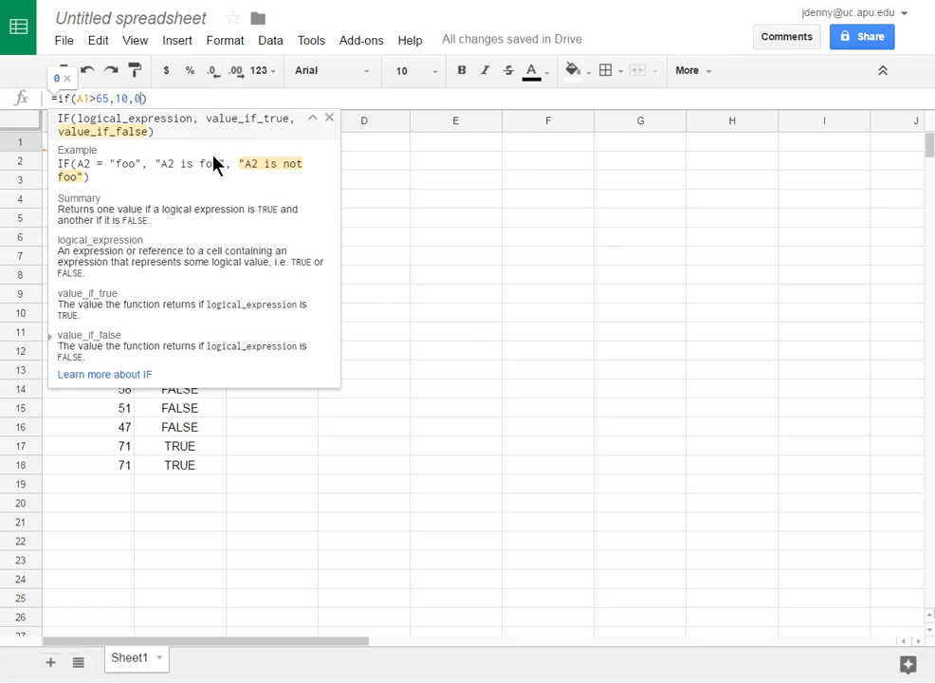
left_click(118, 99)
key("BackSpace")
type("1")
key("Return")
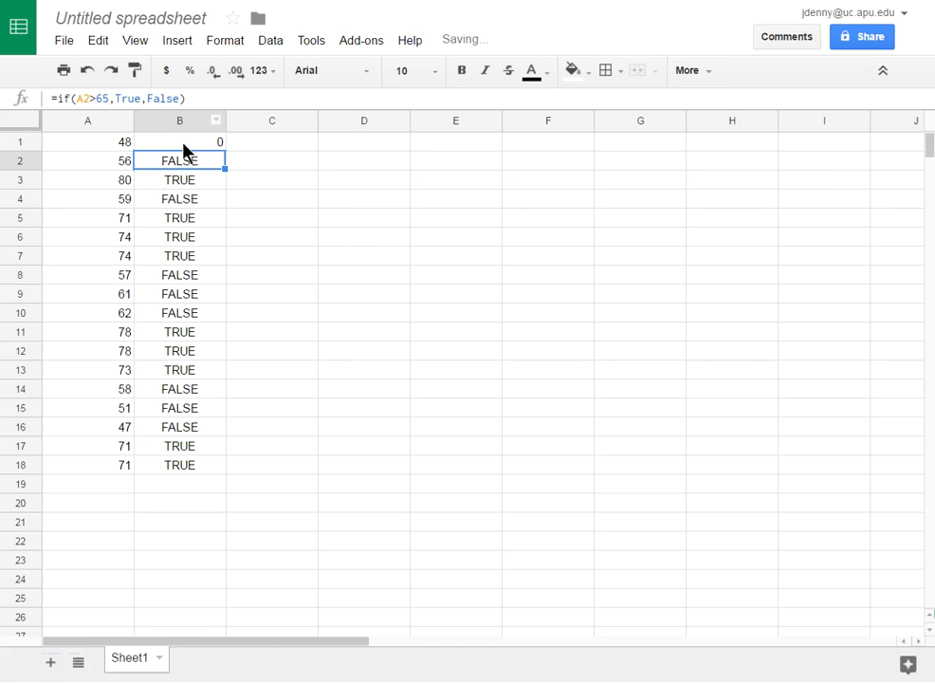
Step: Fill the updated B1 formula down through B18 and check the values in A3 and A5
left_click(183, 145)
left_click_drag(224, 148, 201, 472)
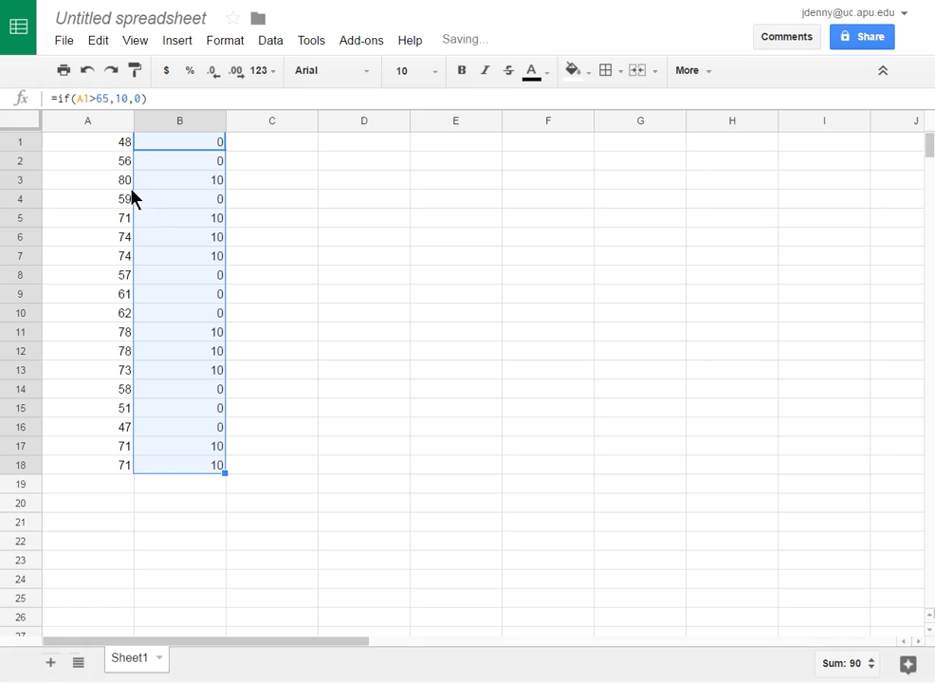
left_click(124, 181)
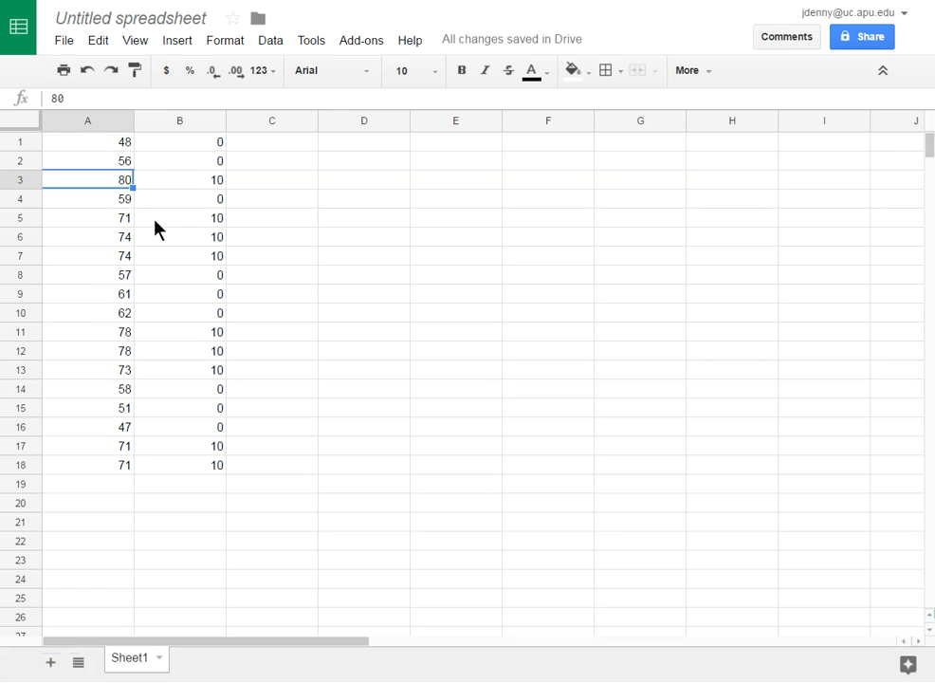
left_click(126, 220)
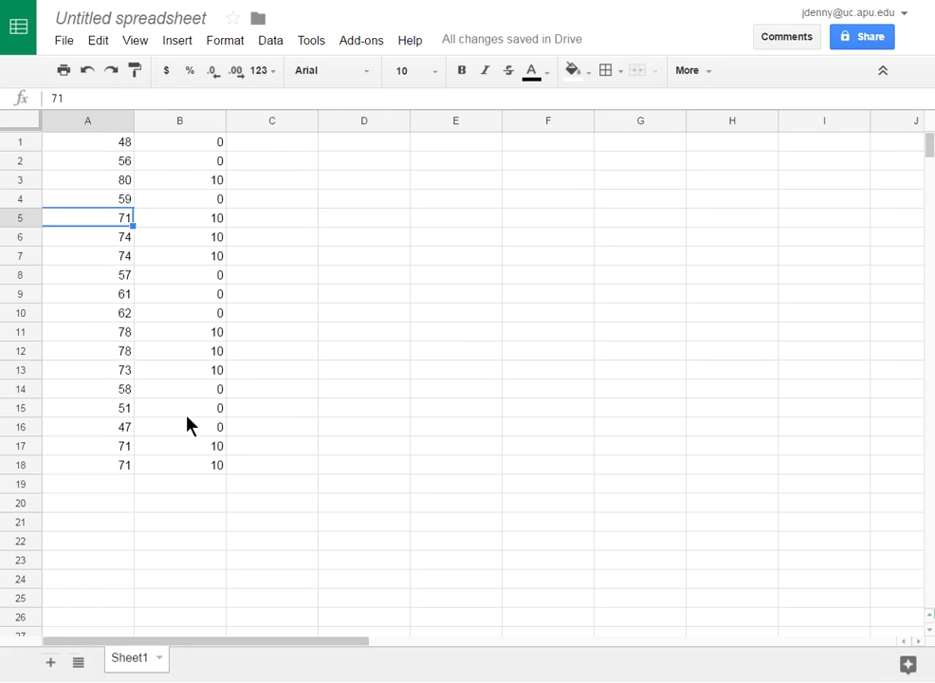
Step: Replace the value-if-false argument of the IF formula in B1 with a nested IF function
double_click(194, 147)
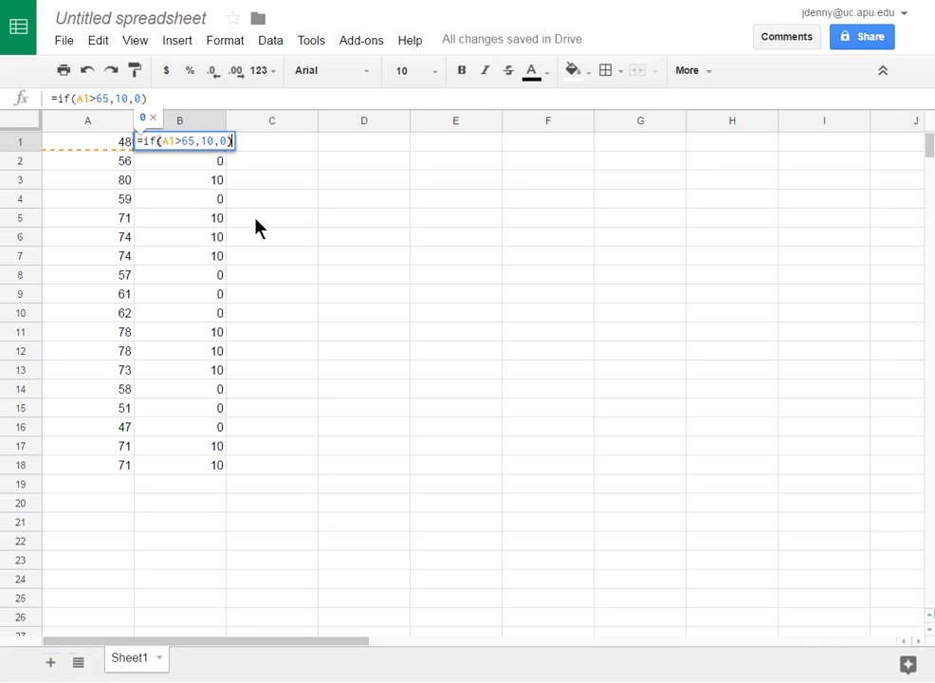
left_click(213, 142)
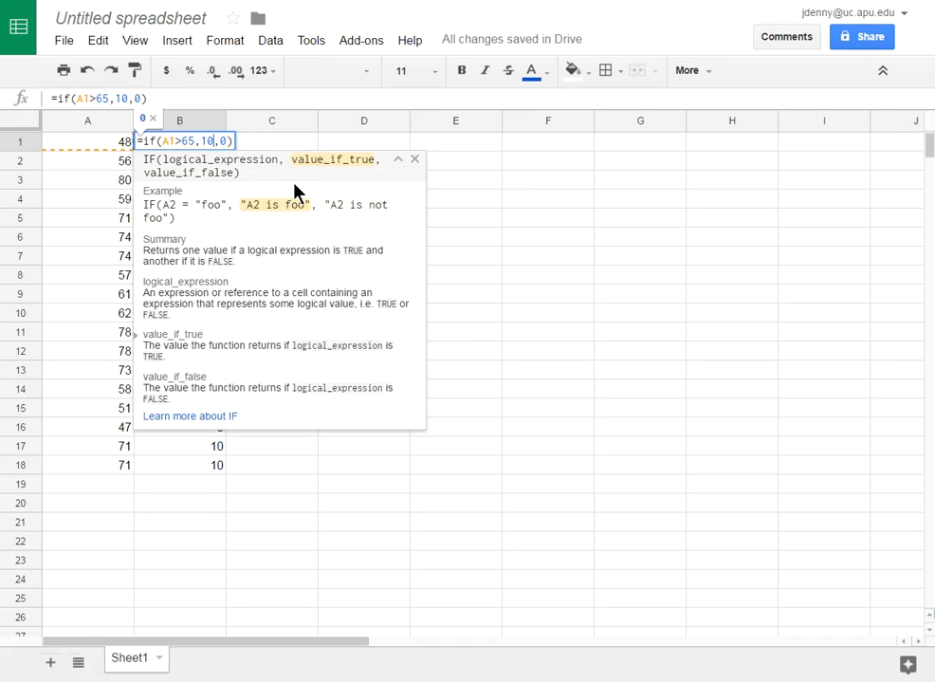
left_click(221, 141)
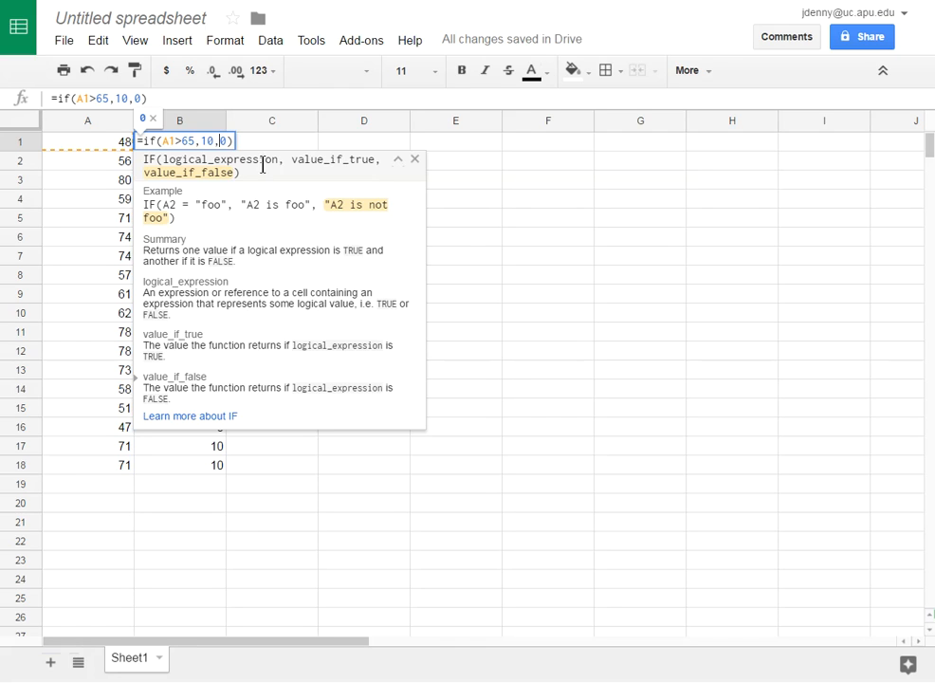
left_click_drag(219, 141, 226, 141)
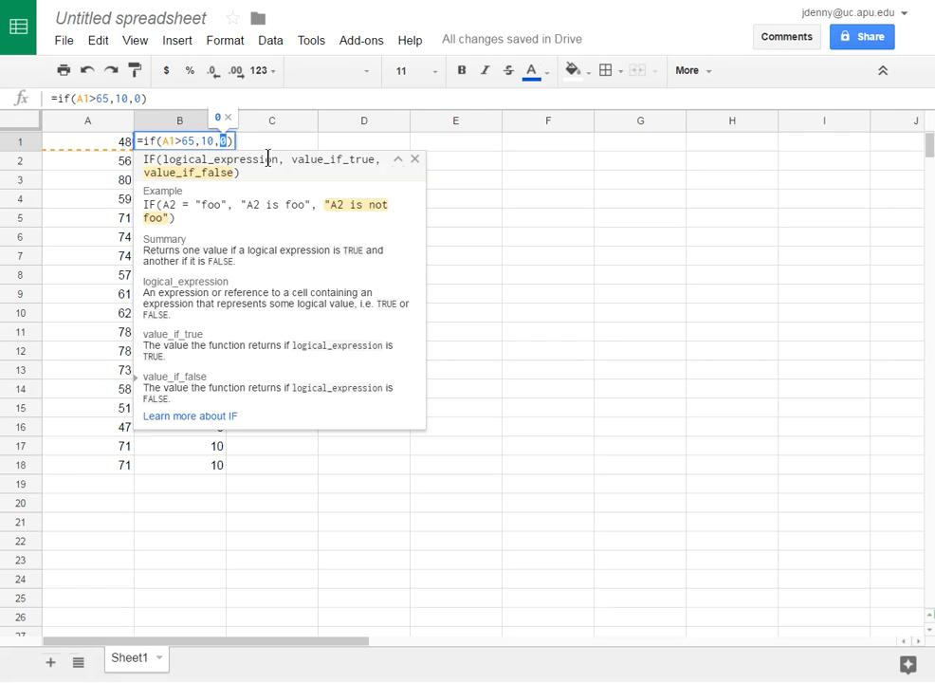
key("BackSpace")
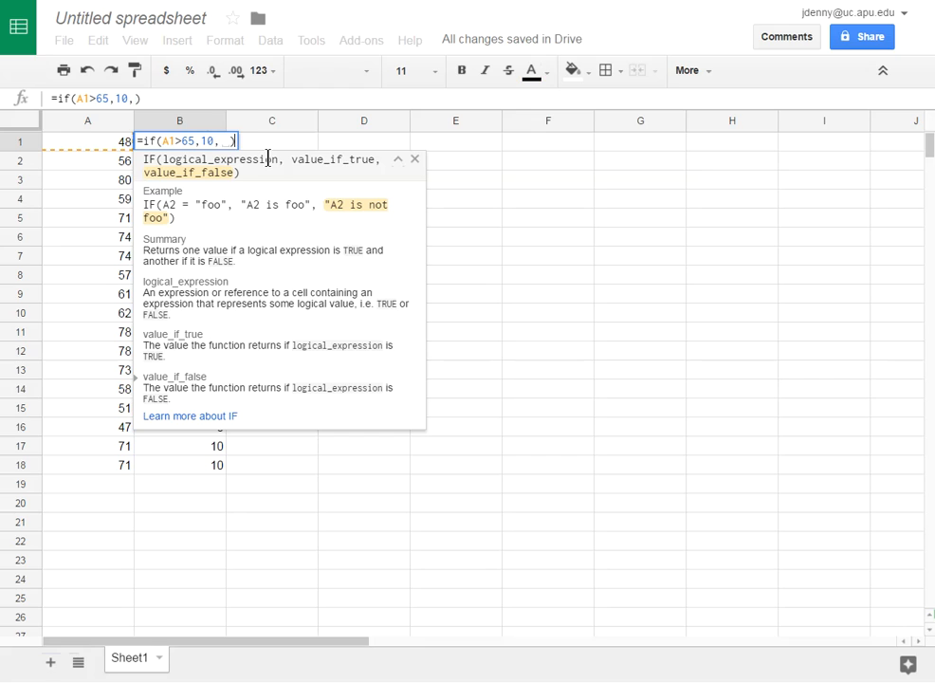
type("if")
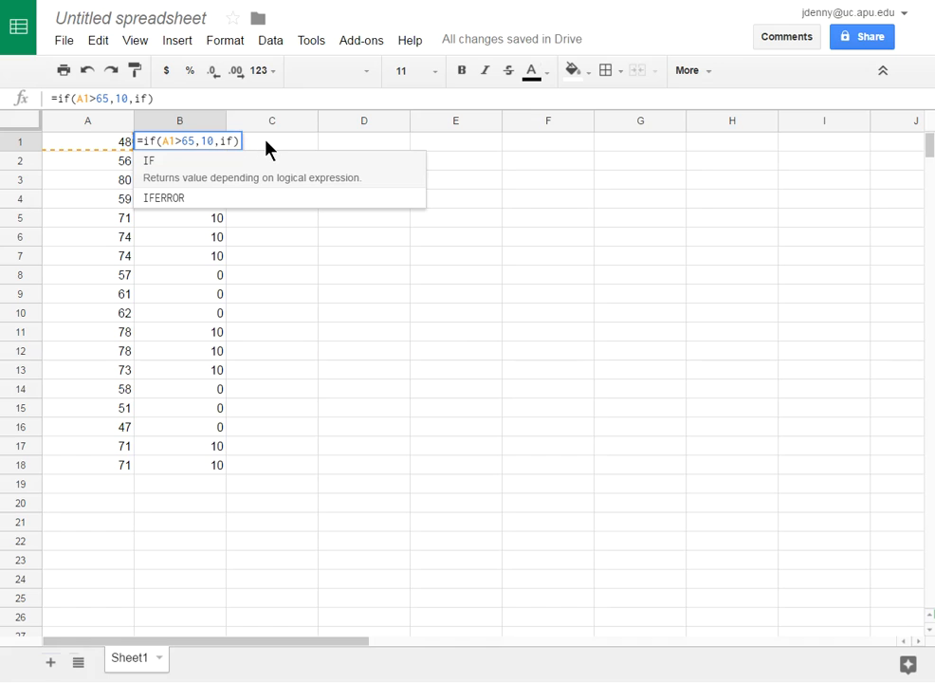
type("(")
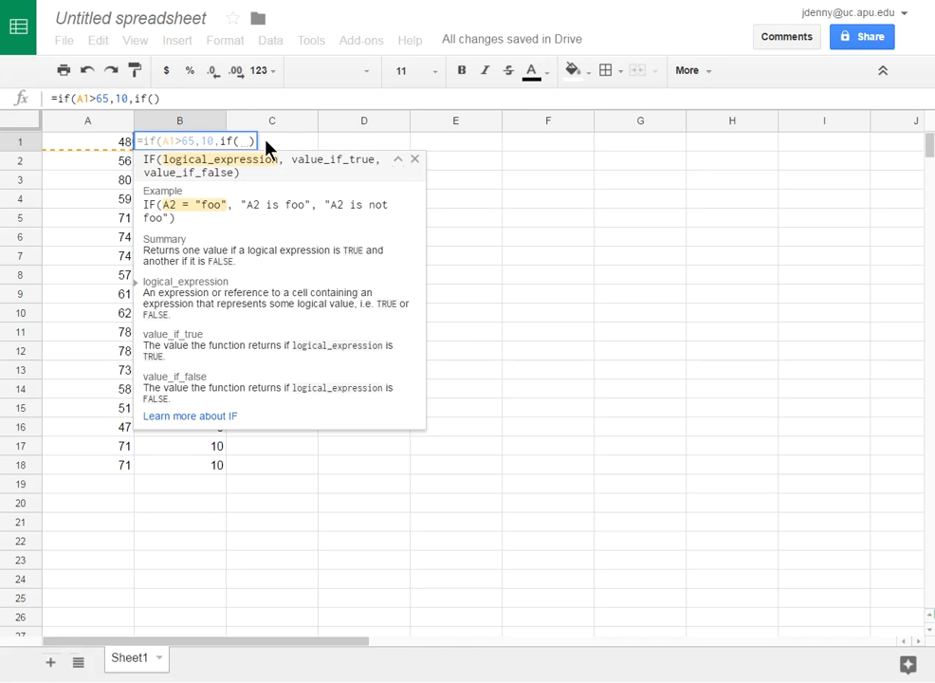
Step: Complete the nested IF with A1>55, 5 and 0, committing B1 as =if(A1>65,10,if(A1>55,5,0))
left_click(125, 144)
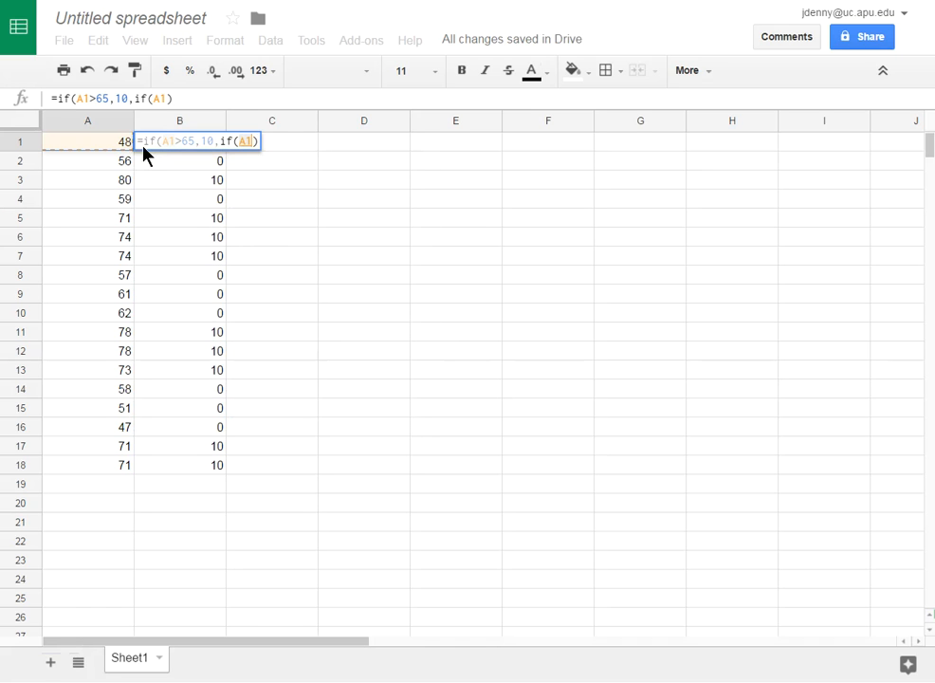
type(">55")
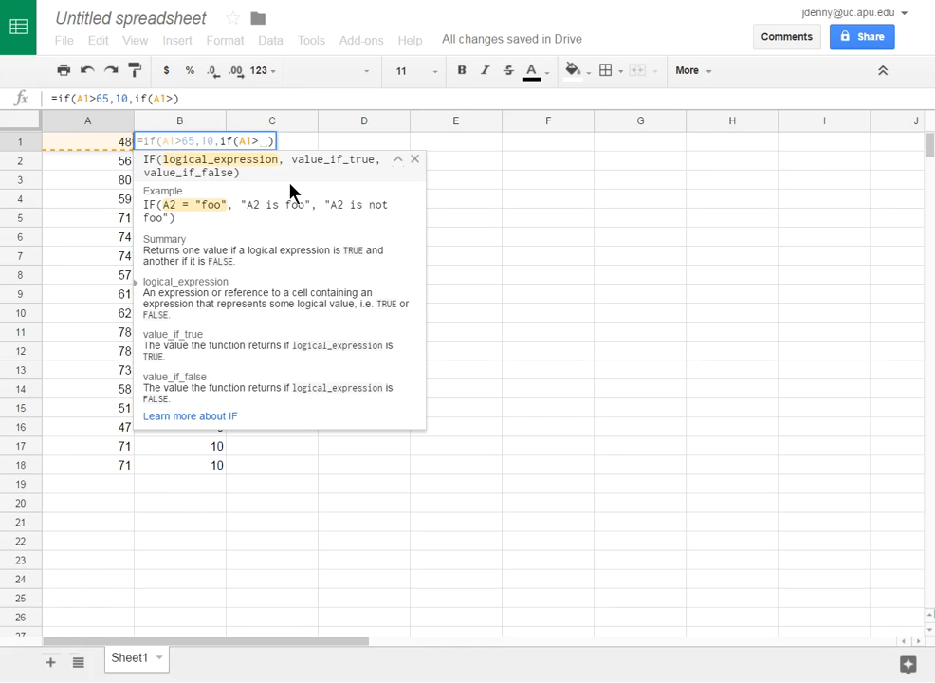
type(",")
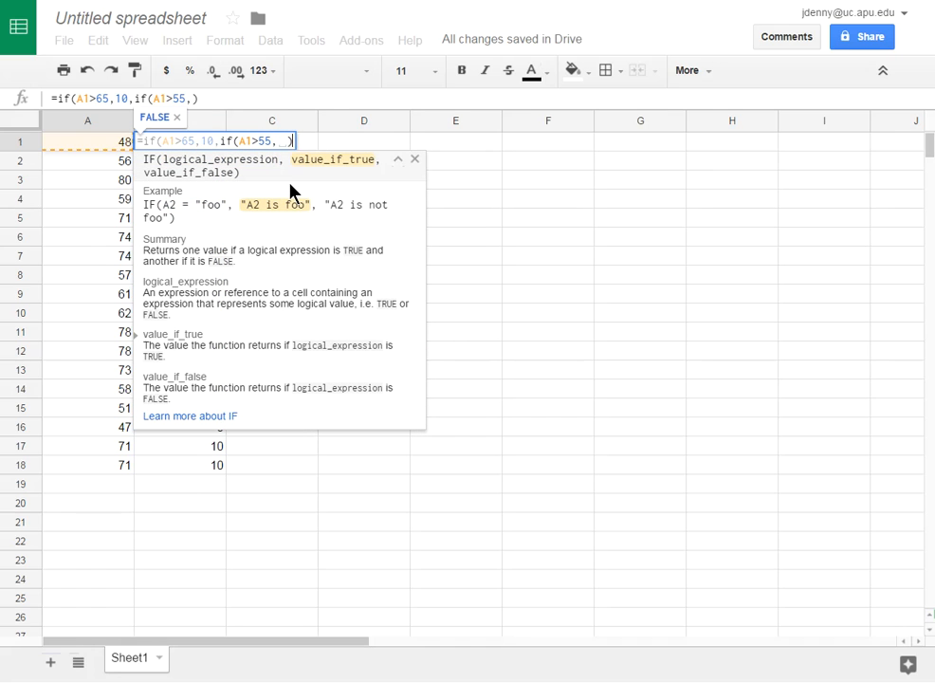
type("5")
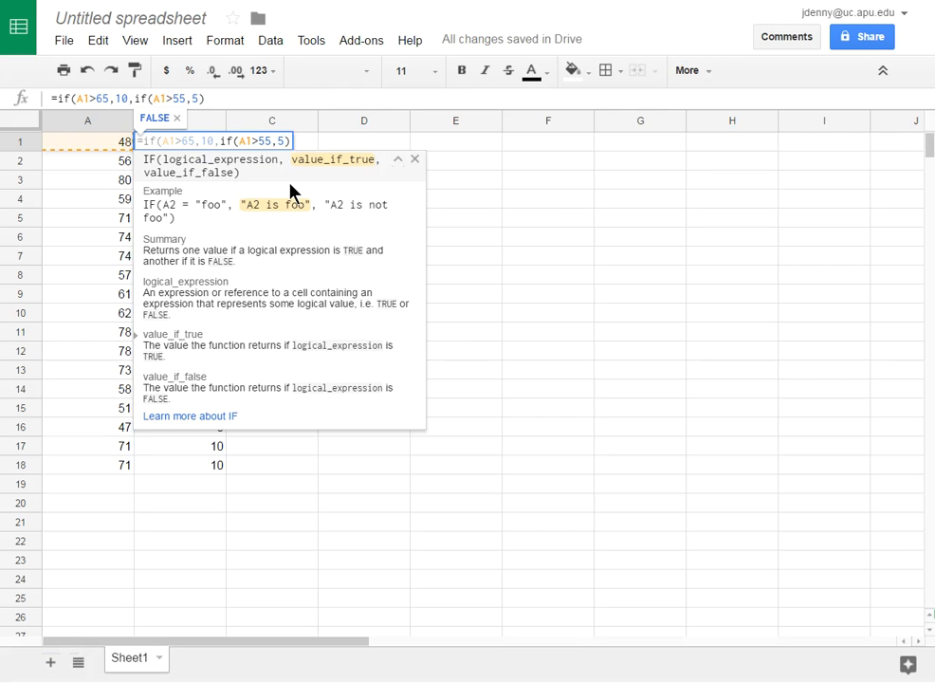
type(",0")
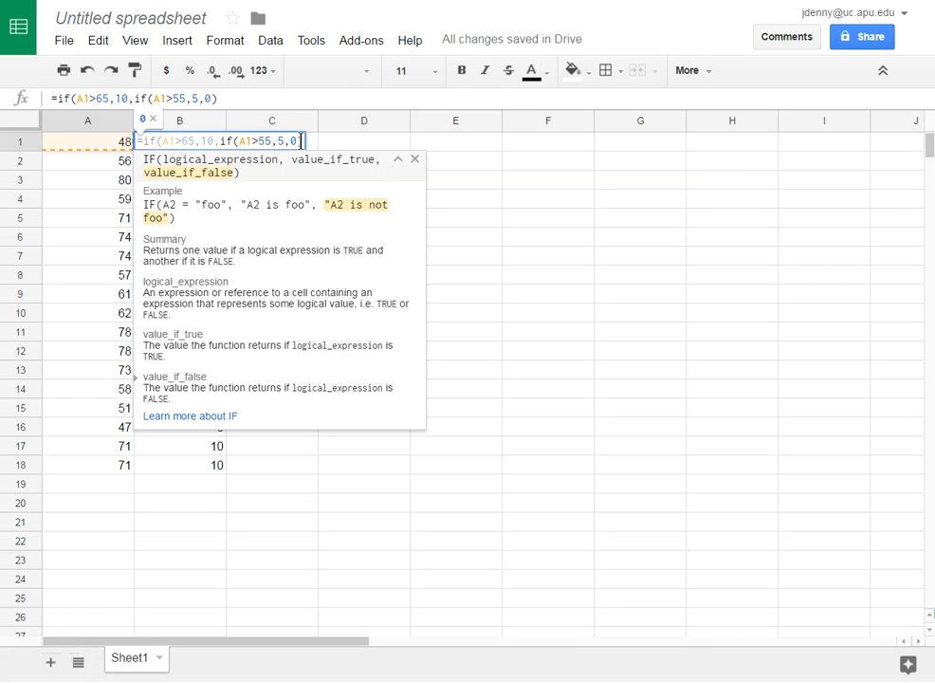
type("))")
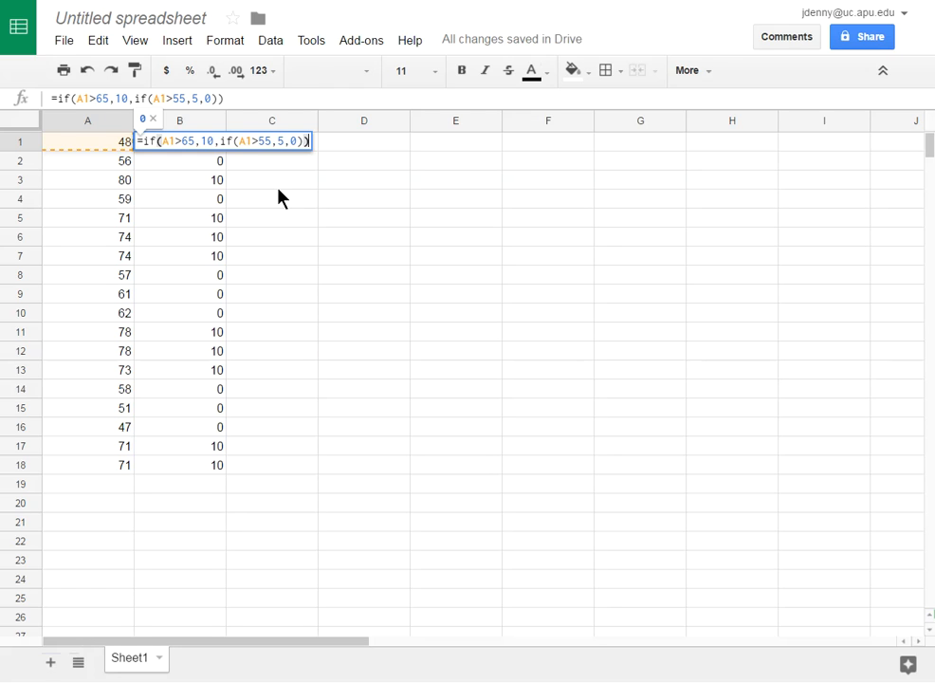
key("Return")
Step: Fill the nested IF formula from B1 down through B18 and check the formulas in B15, B2 and B3
left_click(207, 145)
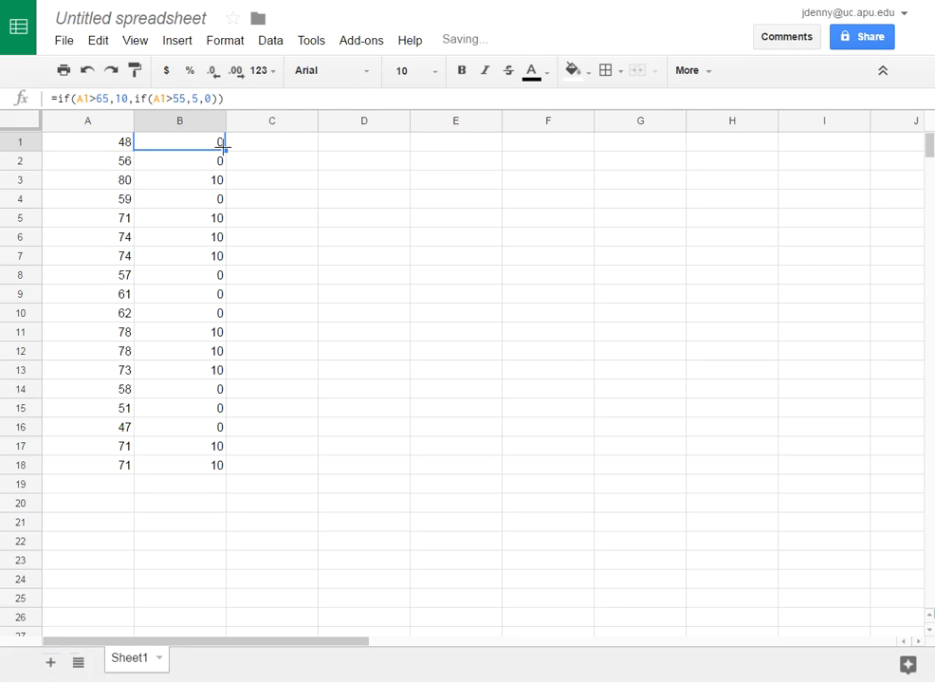
left_click_drag(224, 150, 212, 468)
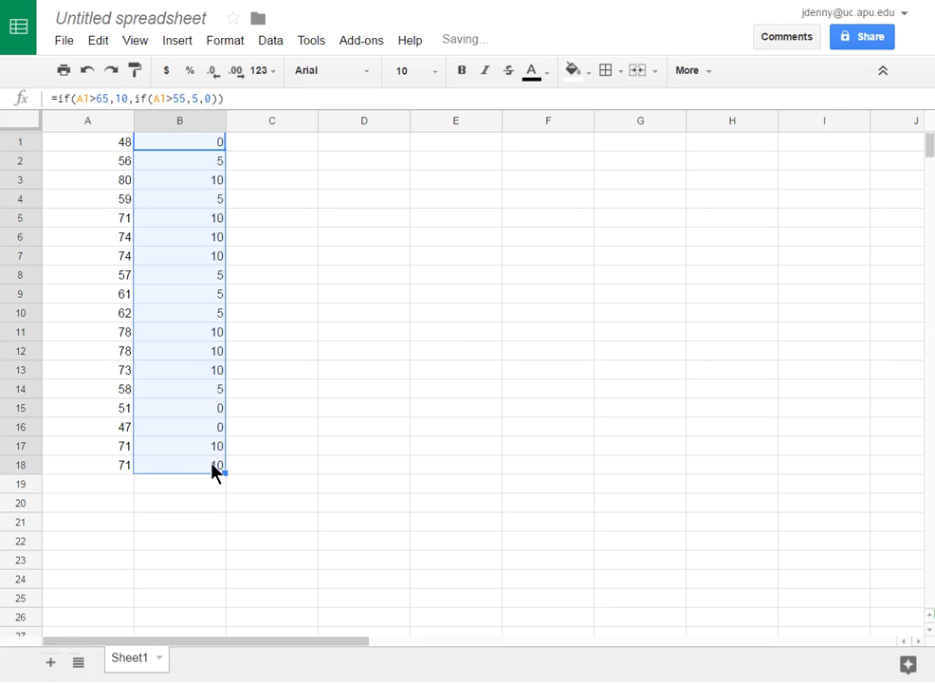
left_click(199, 410)
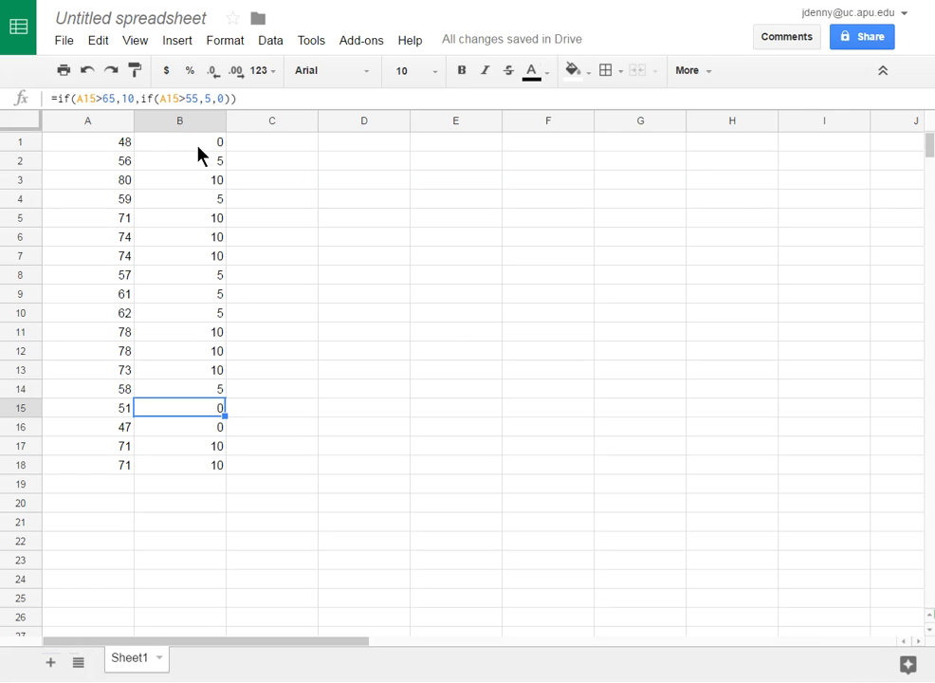
left_click(214, 163)
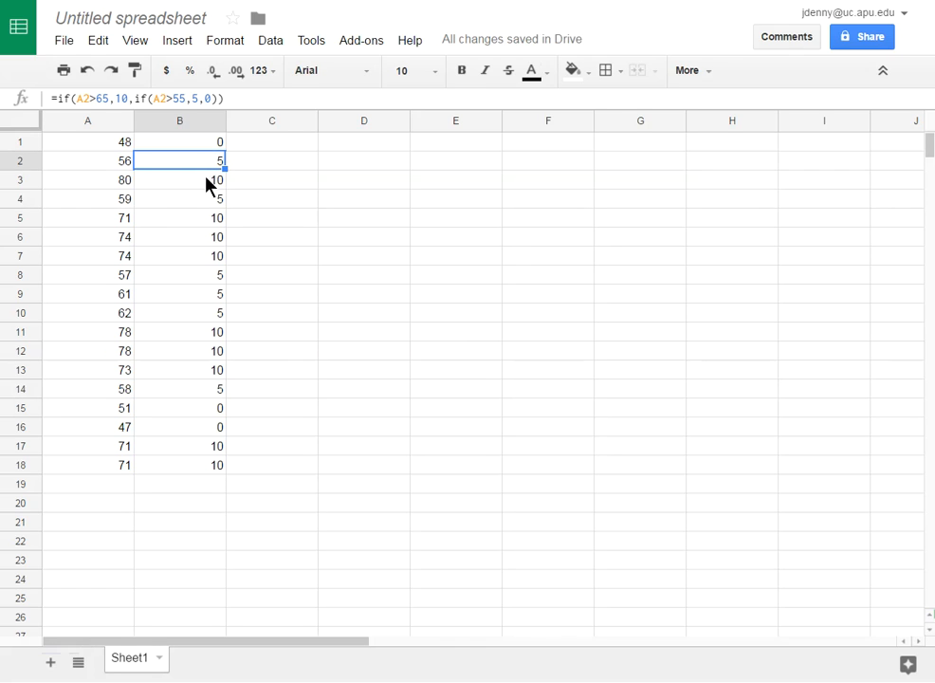
left_click(208, 183)
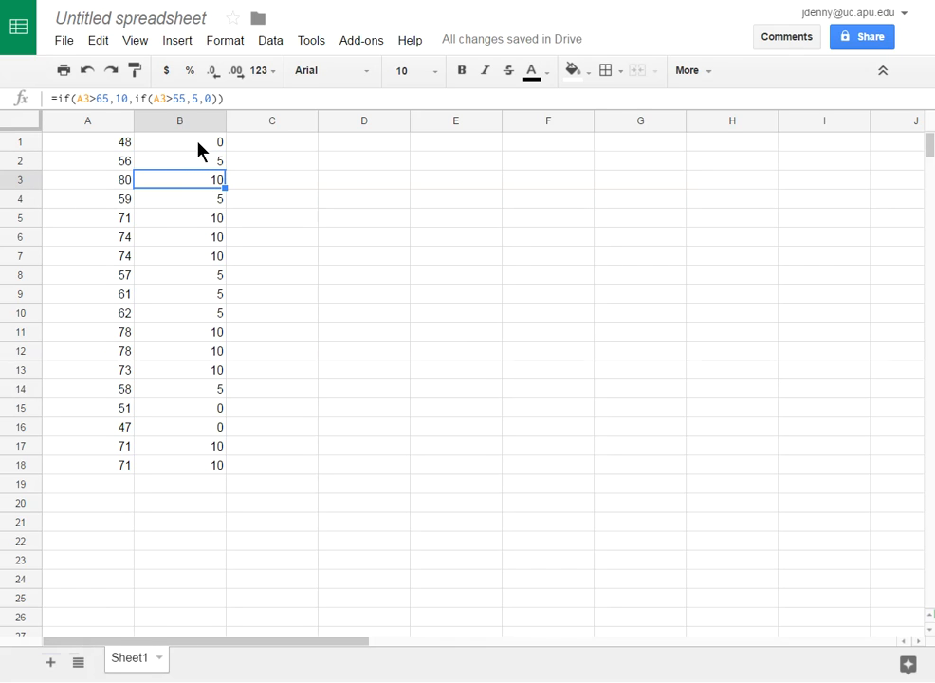
Step: Review the B1 formula's inner A1>55 condition and its value-if-true argument, then leave the cell without editing
left_click(200, 143)
double_click(202, 144)
key("ctrl+a")
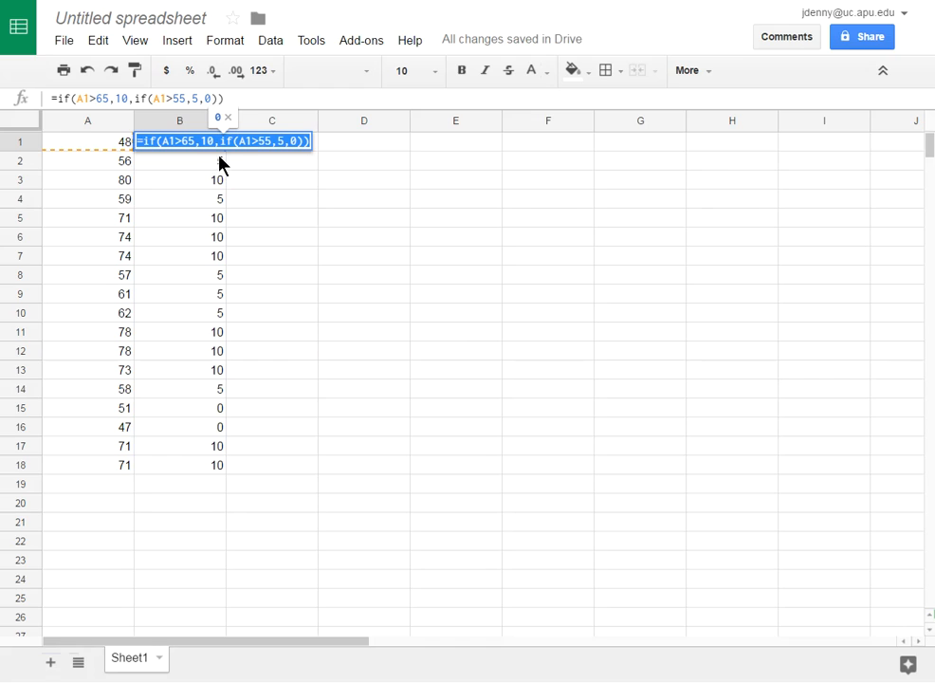
left_click(230, 183)
left_click(208, 144)
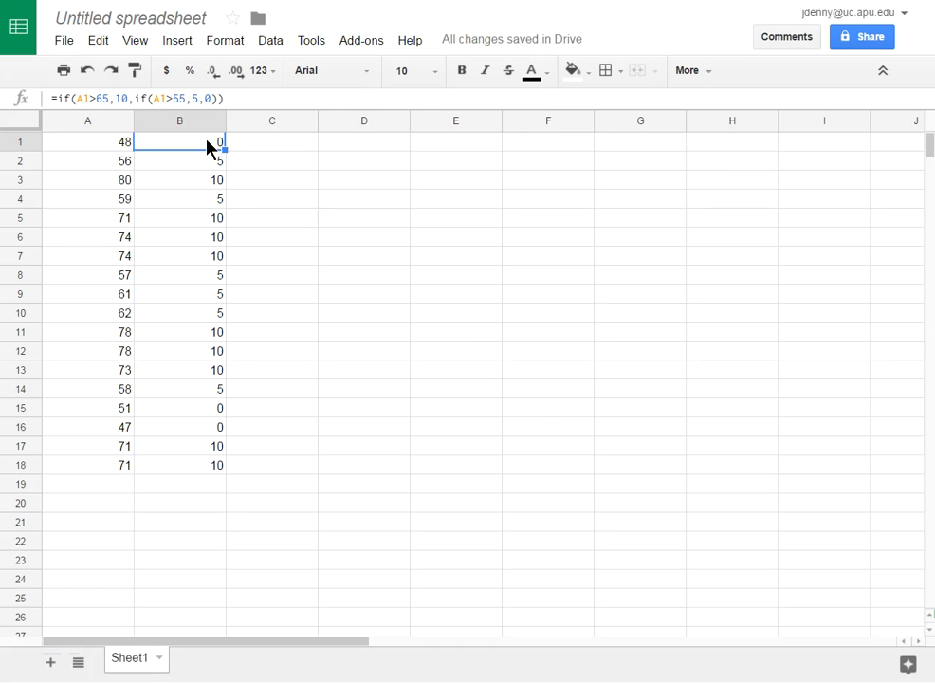
left_click(178, 98)
left_click_drag(144, 98, 186, 100)
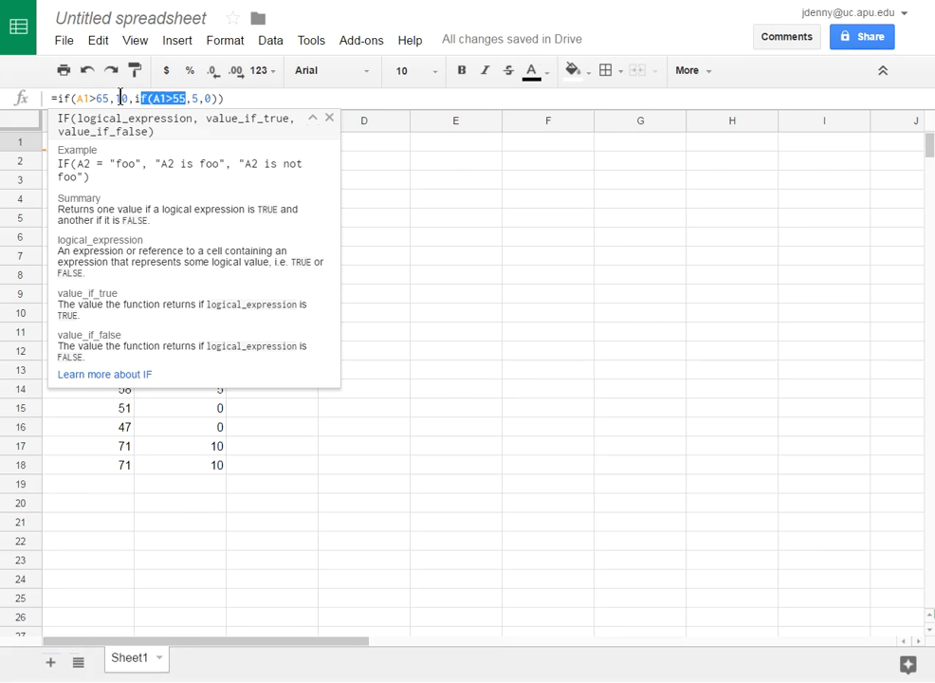
left_click_drag(116, 98, 128, 99)
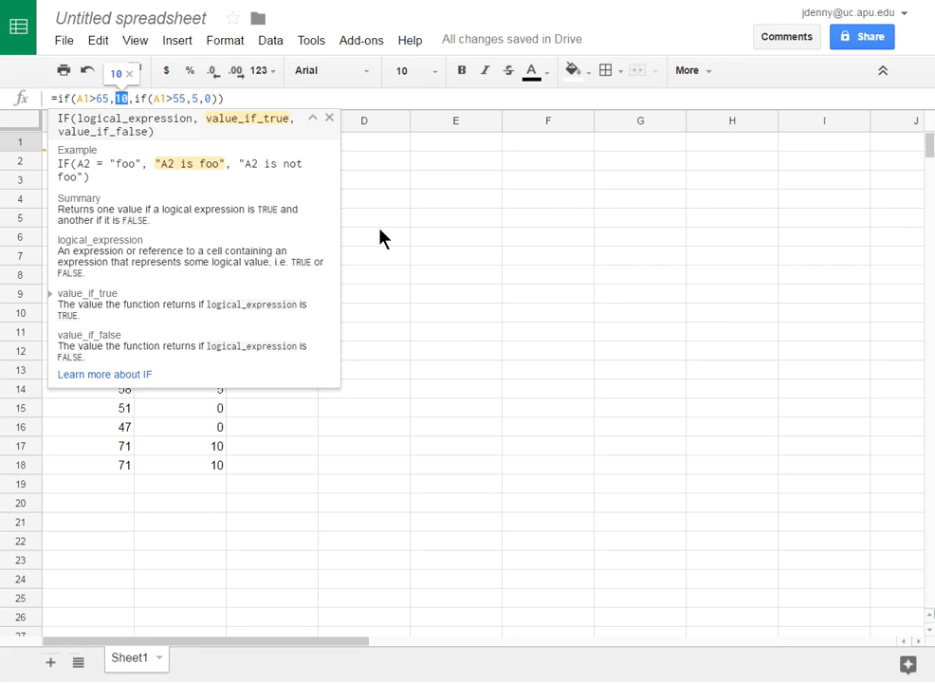
key("Escape")
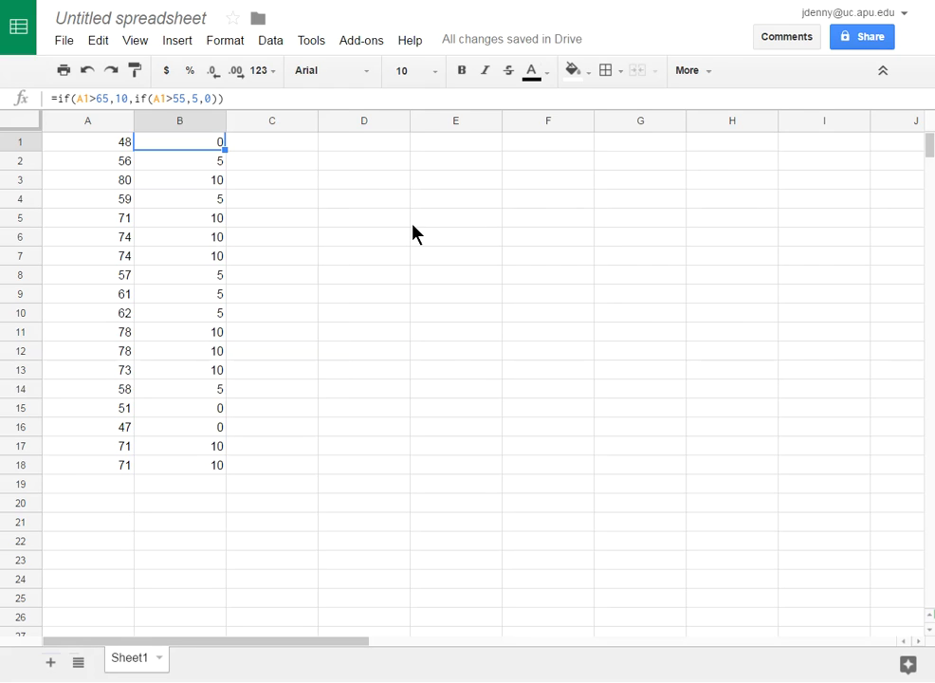
left_click(348, 220)
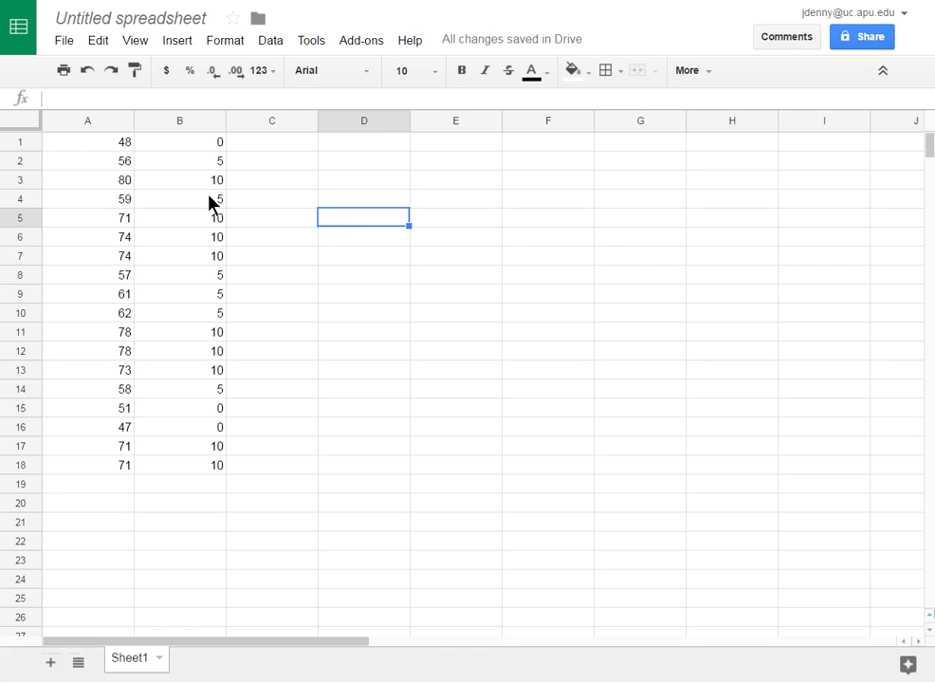
Step: Clear all numbers and formulas from the range A1:B18
left_click_drag(114, 144, 183, 456)
left_click_drag(184, 467, 182, 472)
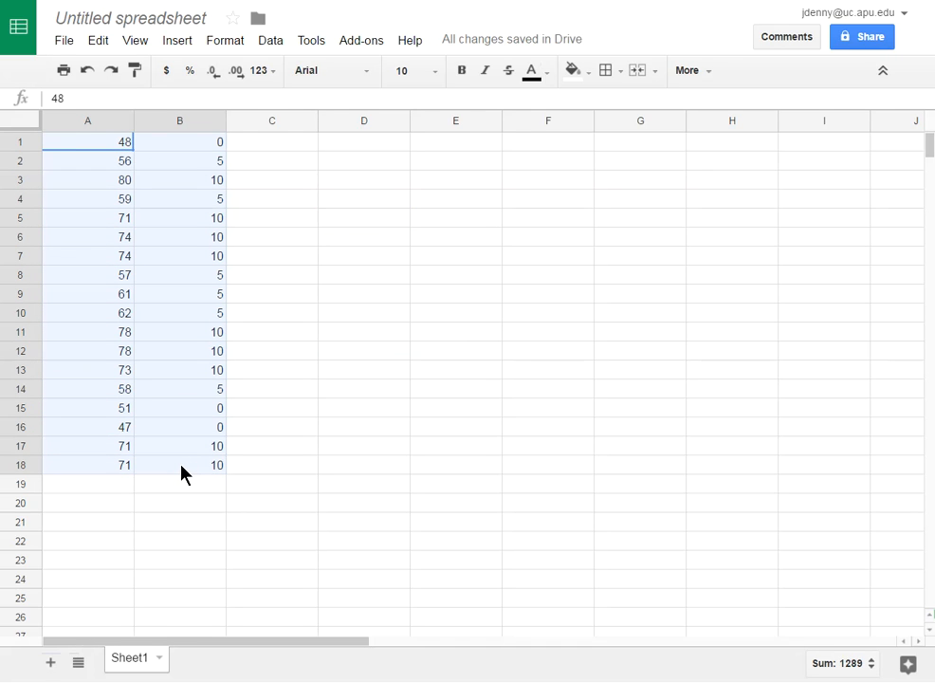
key("Delete")
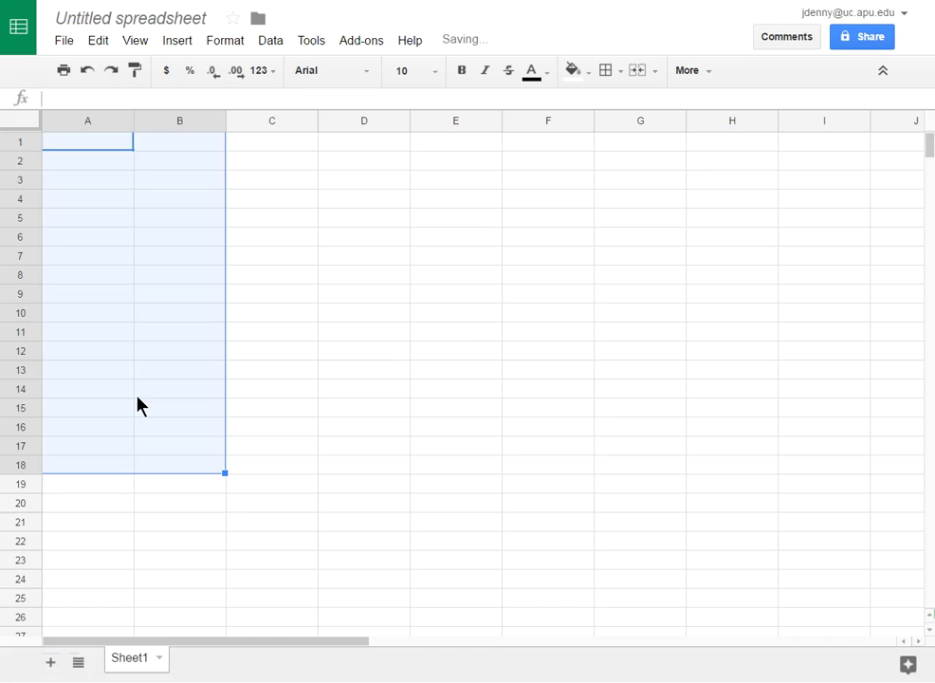
left_click(106, 254)
Step: Enter the column headings A in cell A1 and B in cell B1
left_click(106, 148)
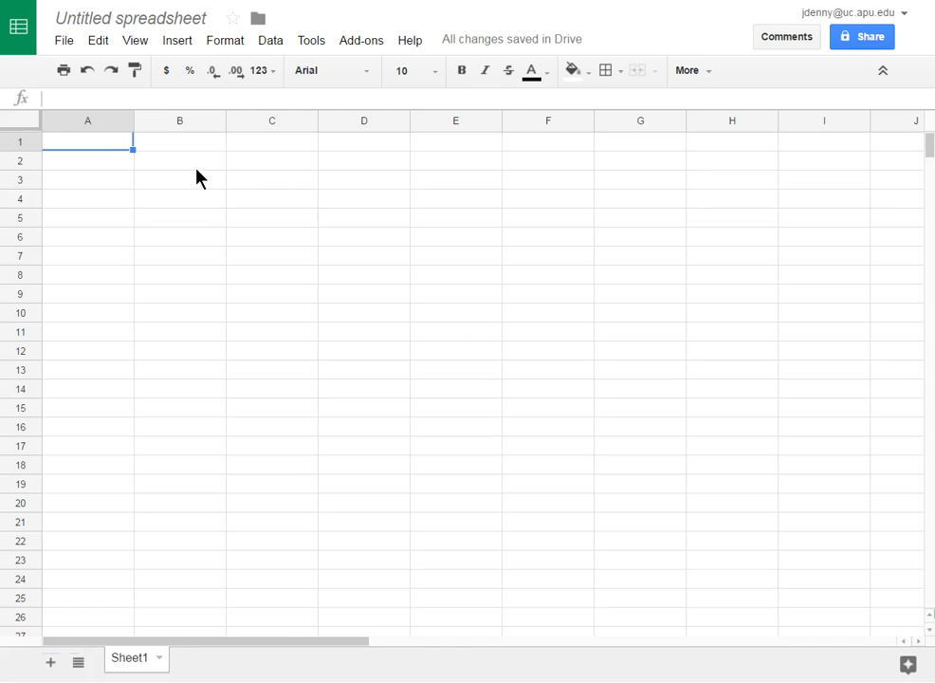
type("A")
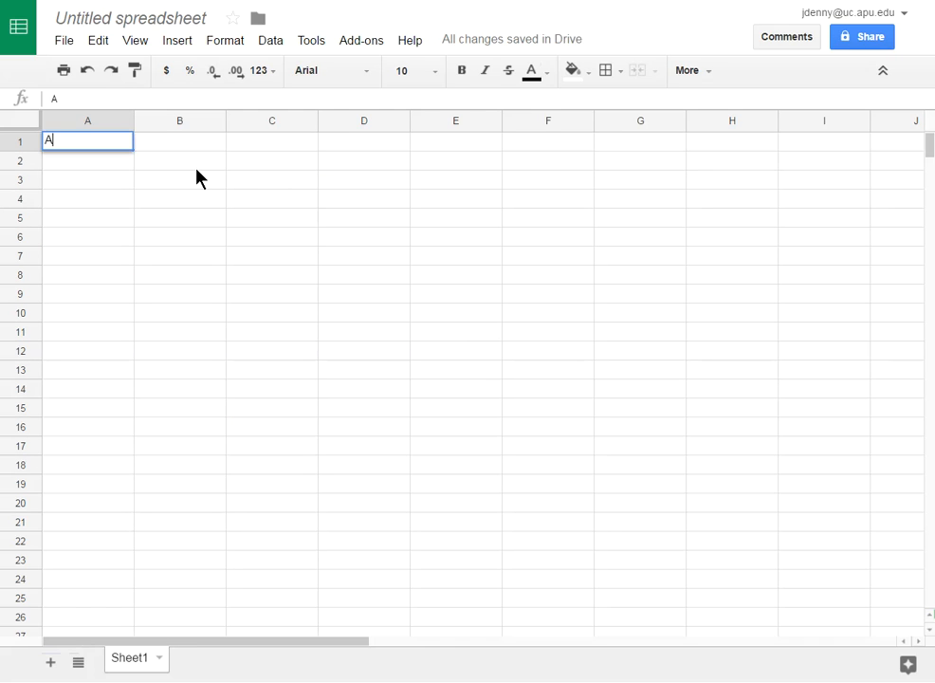
left_click(183, 149)
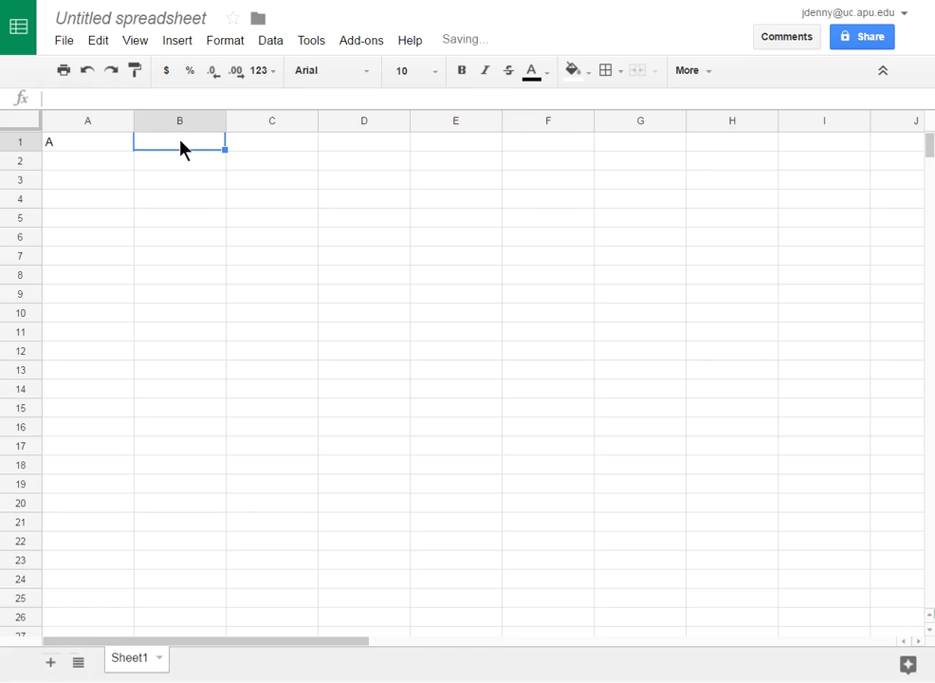
type("B")
left_click(121, 148)
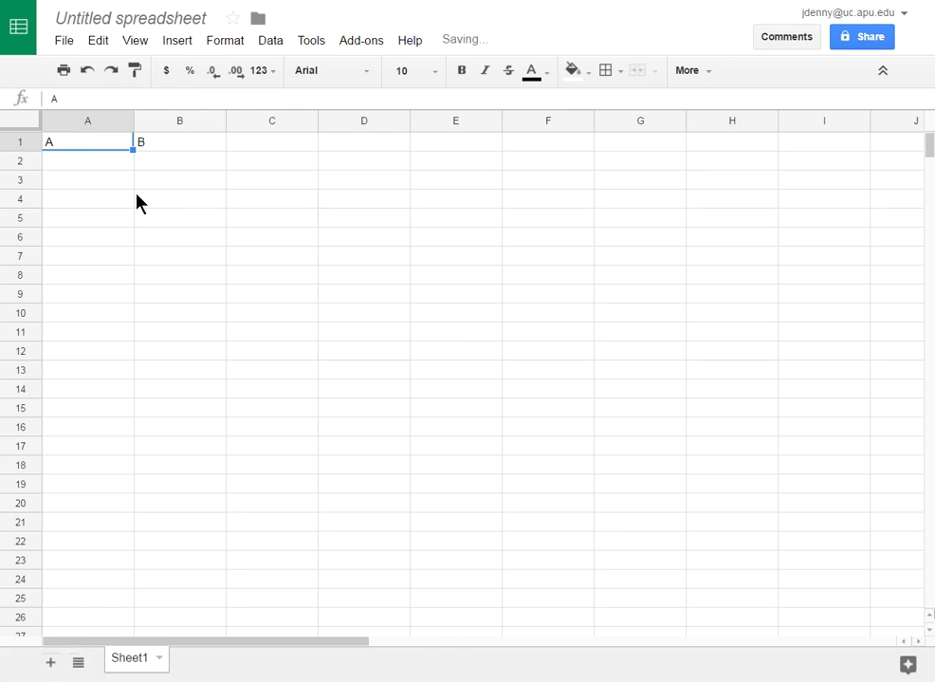
Step: Enter True in both A2 and B2 as the first row under the headings
left_click(96, 158)
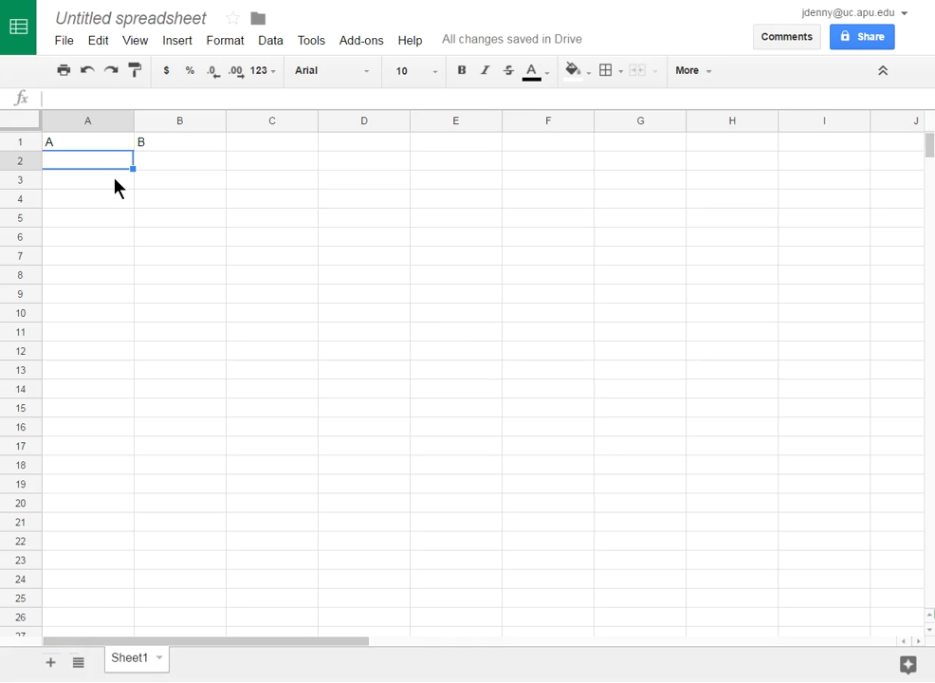
type("True")
key("Tab")
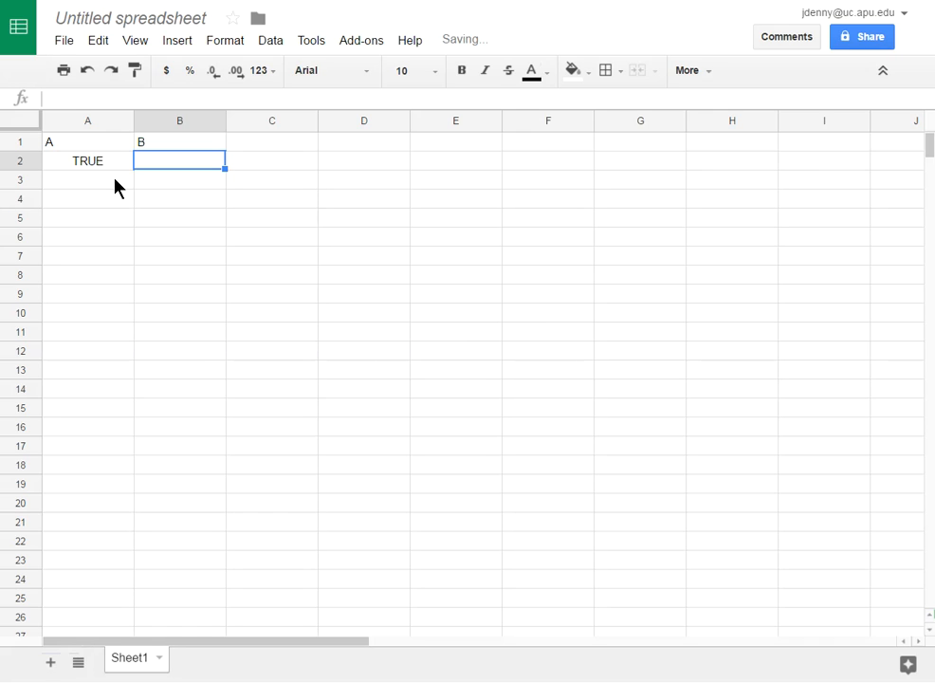
type("Treu")
key("BackSpace")
key("BackSpace")
type("ue")
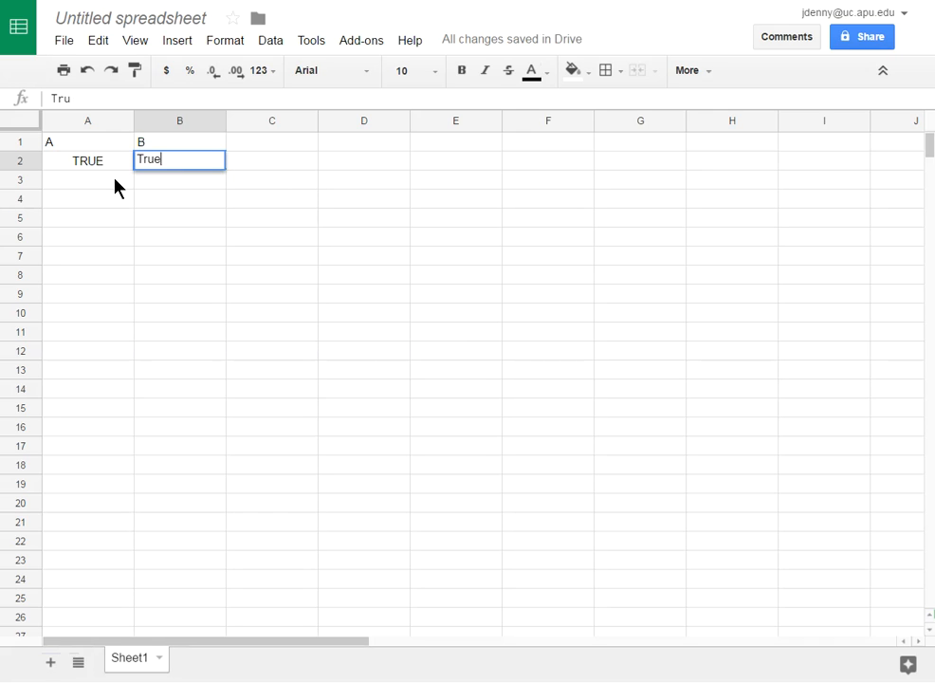
key("Return")
Step: Fill the second table row with True in A3 and False in B3
type("T")
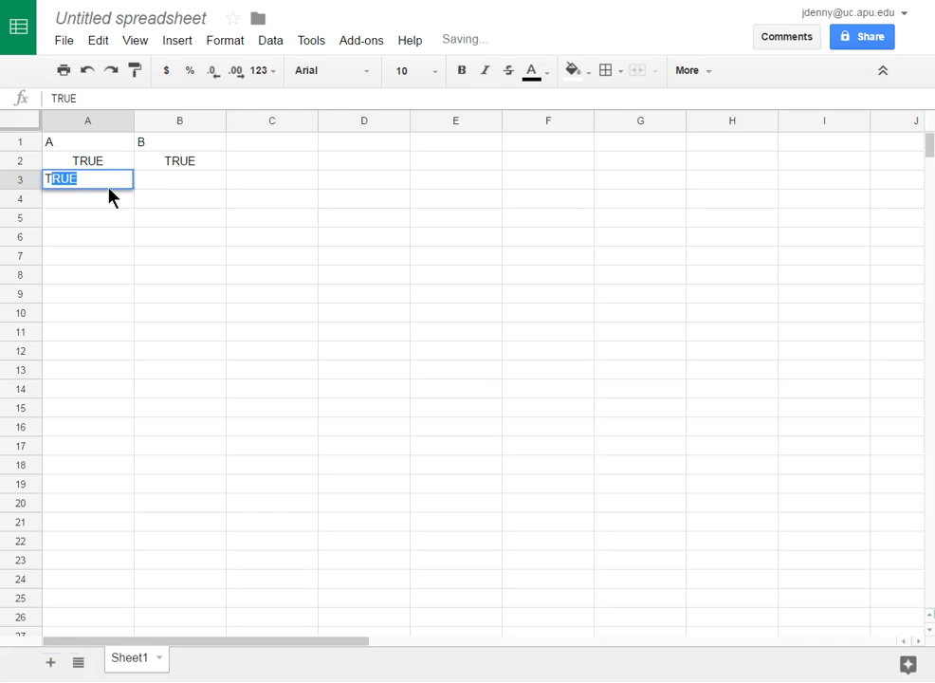
type("re")
key("BackSpace")
type("ue")
left_click(194, 185)
type("B")
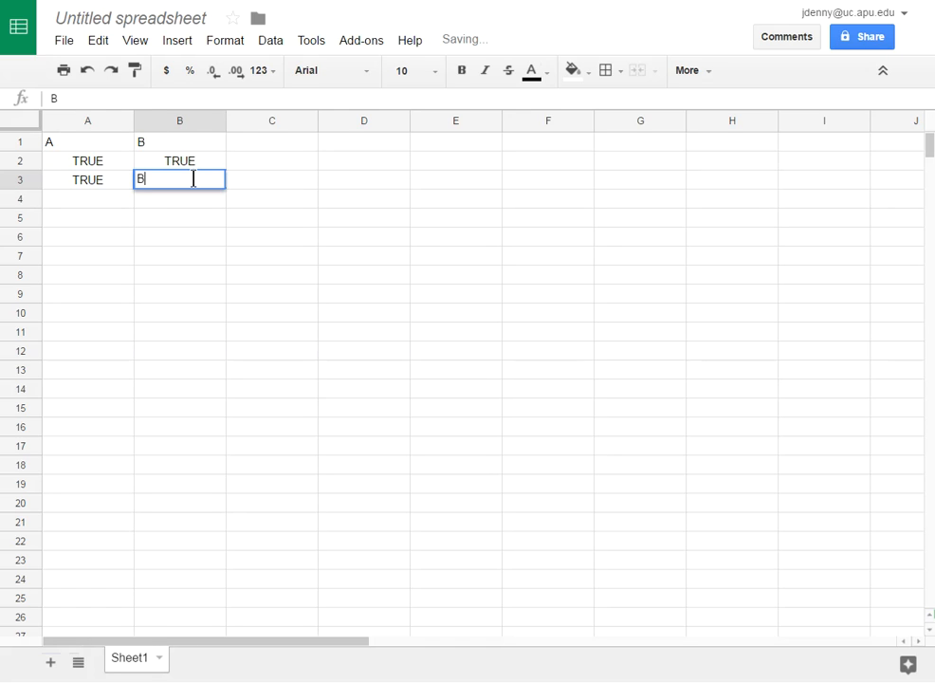
key("BackSpace")
type("False")
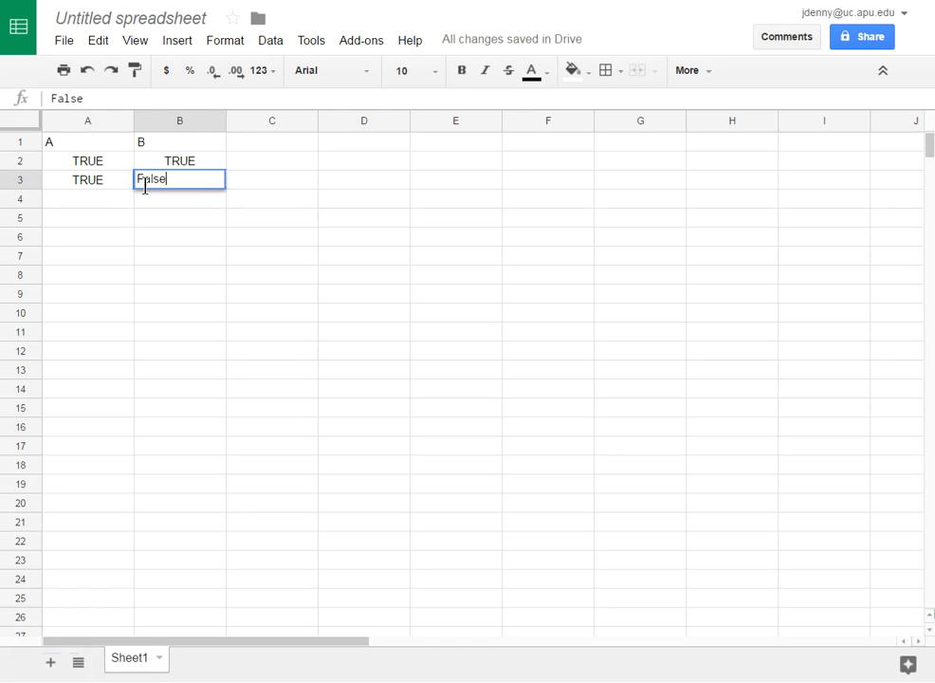
Step: Fill the third table row with False in A4 and True in B4
left_click(122, 204)
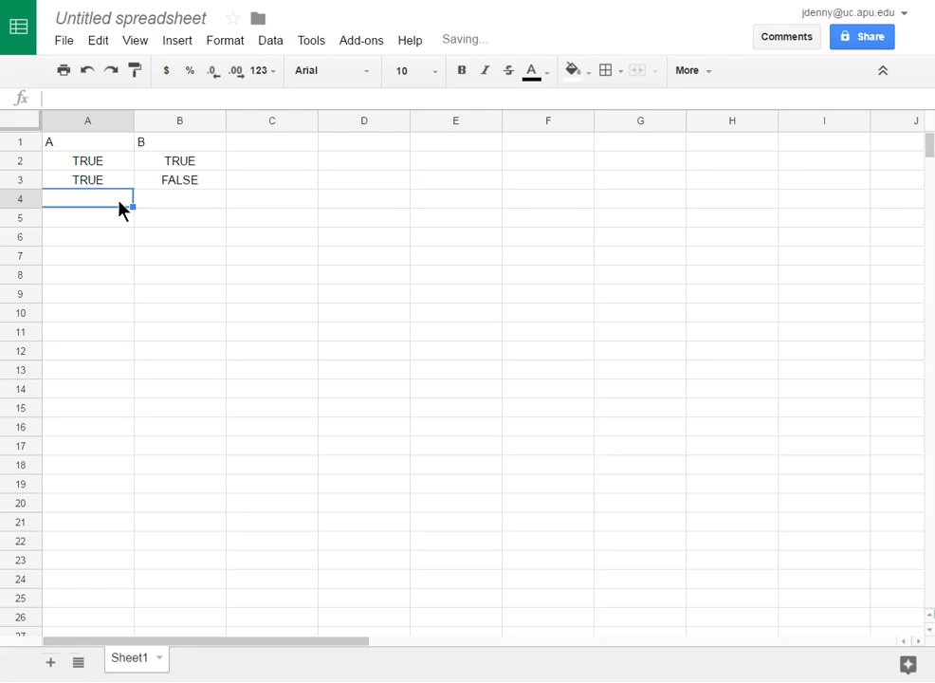
type("False")
key("Tab")
type("True")
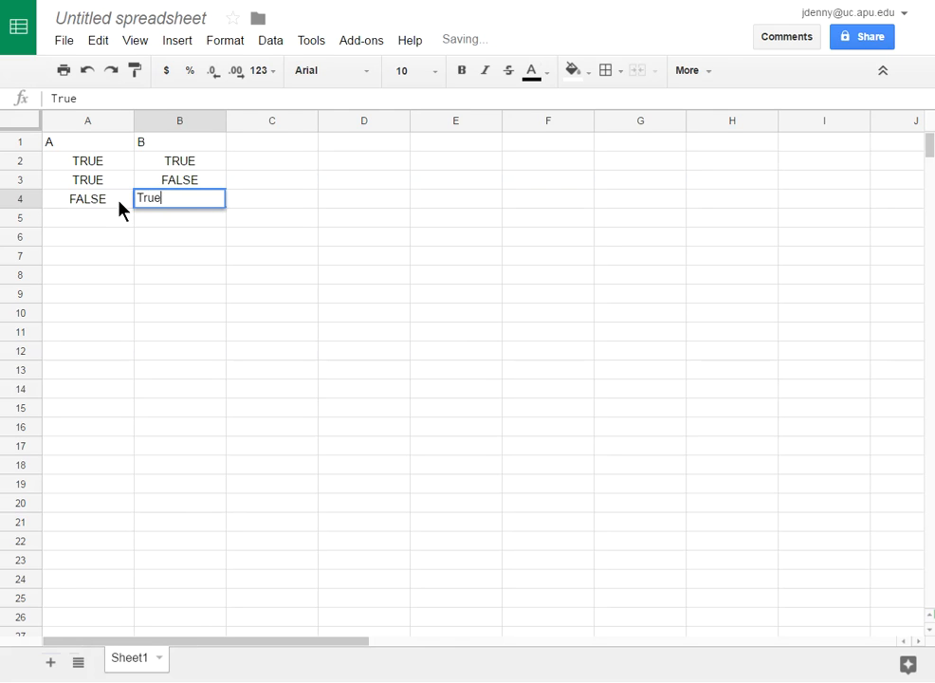
key("Return")
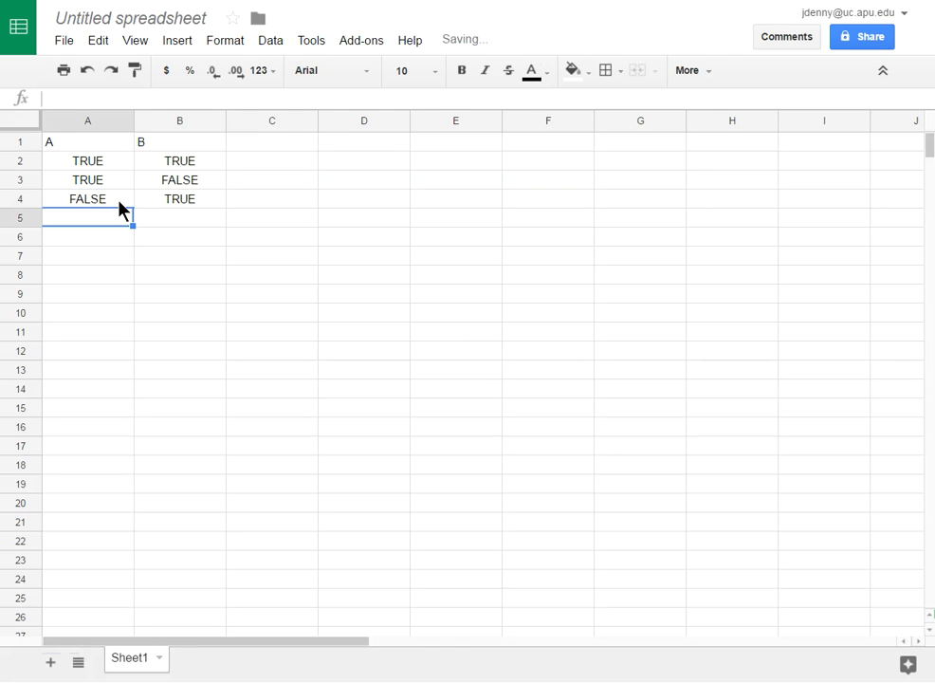
Step: Fill the fourth table row with False in both A5 and B5
type("False")
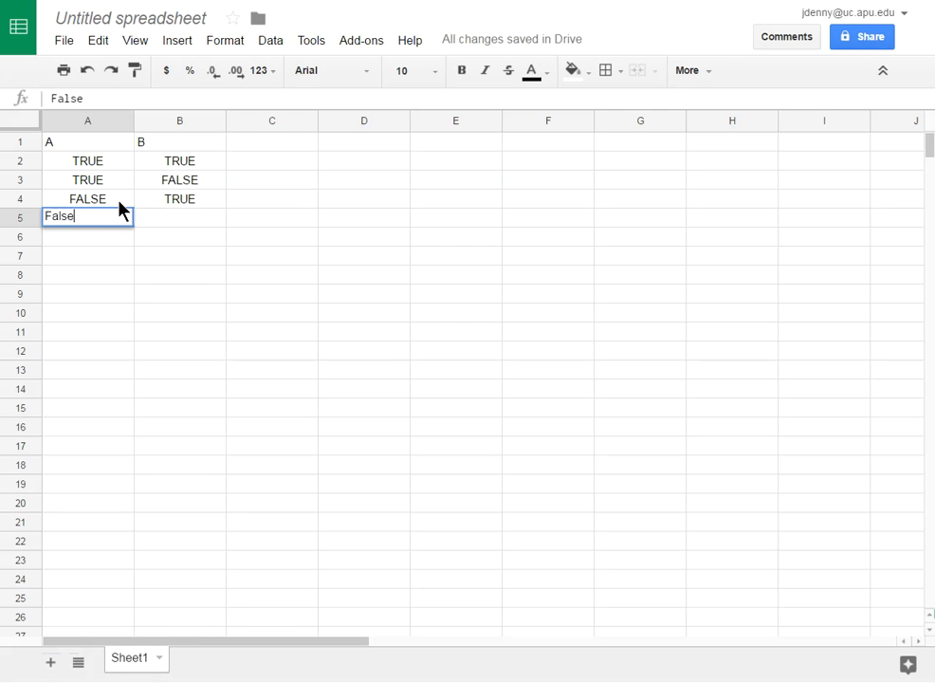
key("Tab")
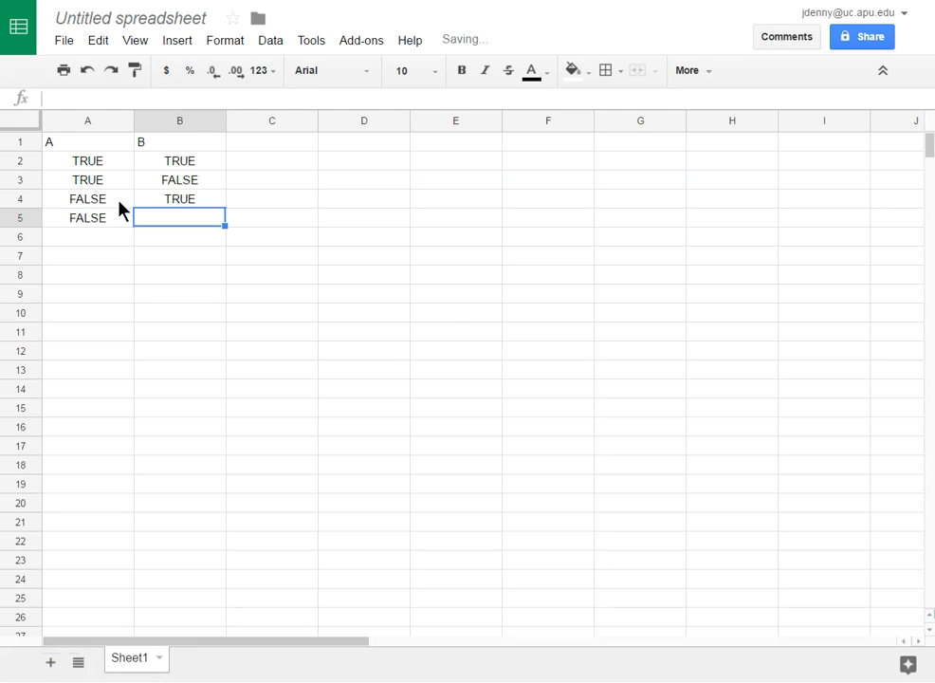
type("False")
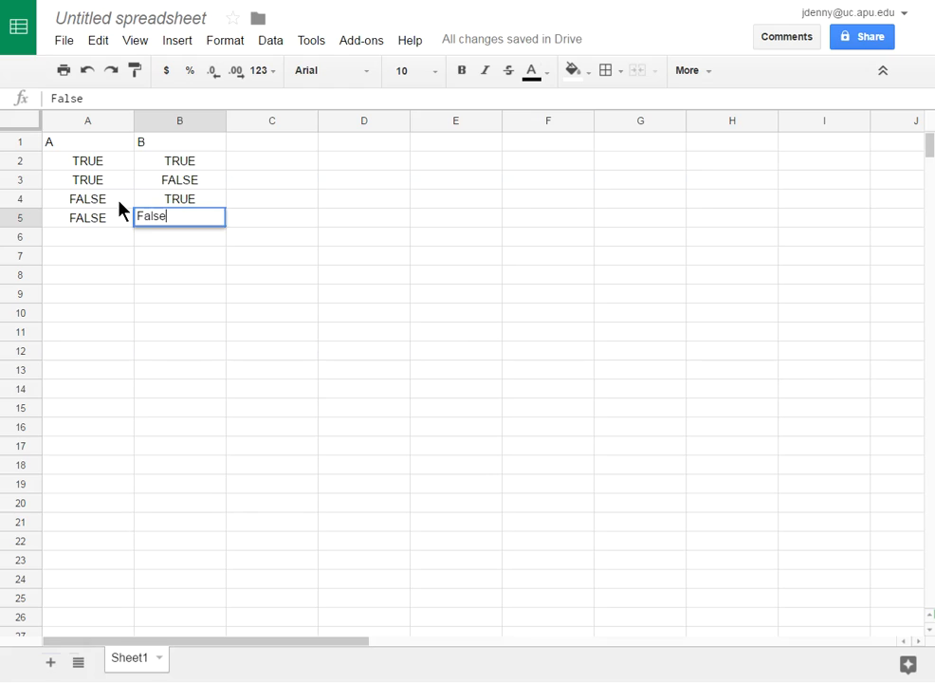
left_click(154, 258)
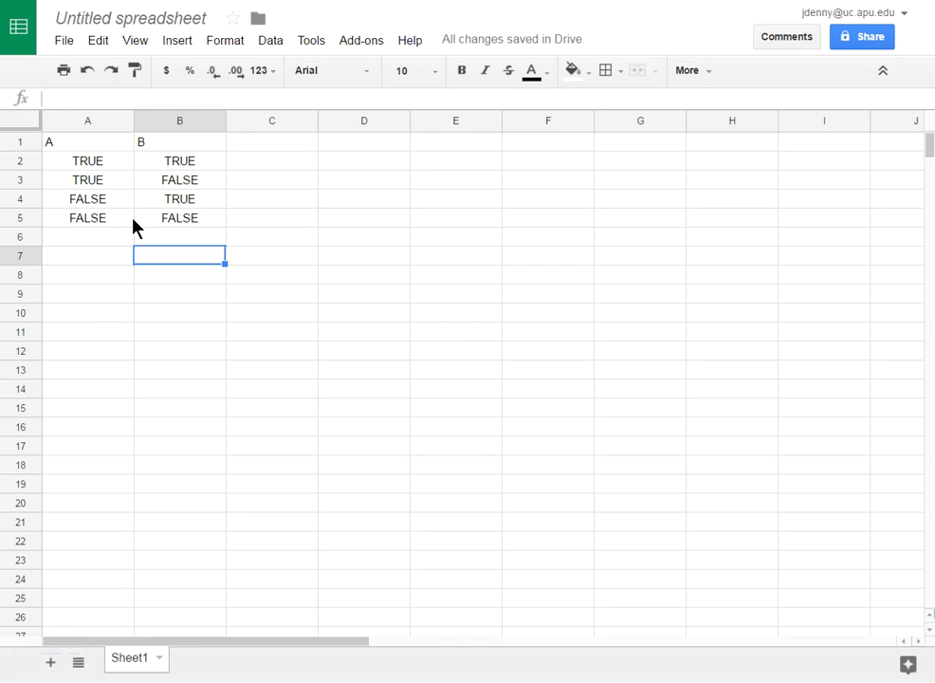
Step: Enter the column heading A OR B in cell C1
left_click(257, 142)
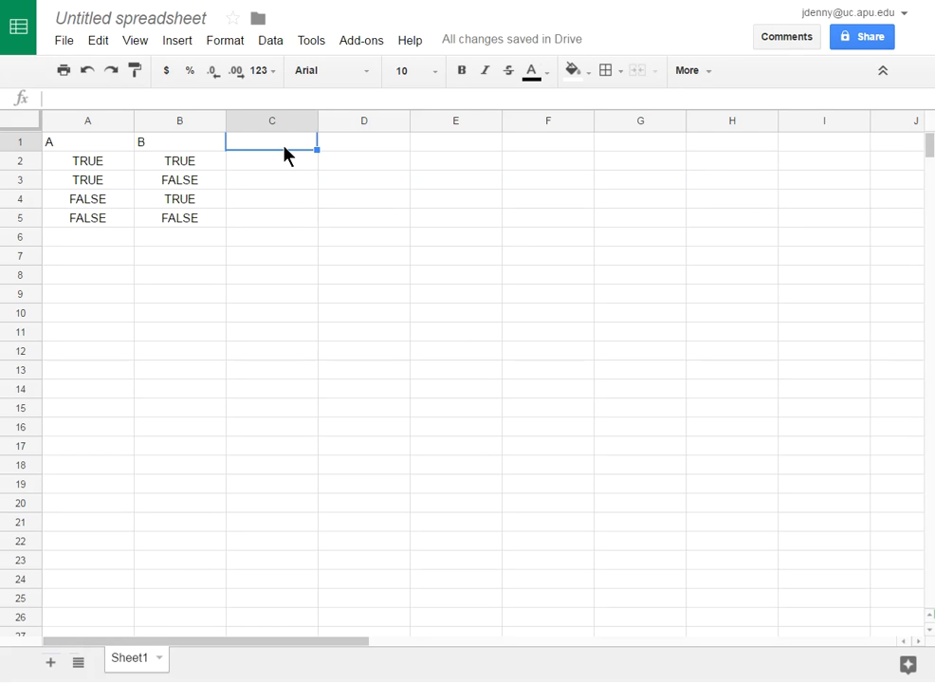
type("A OR B")
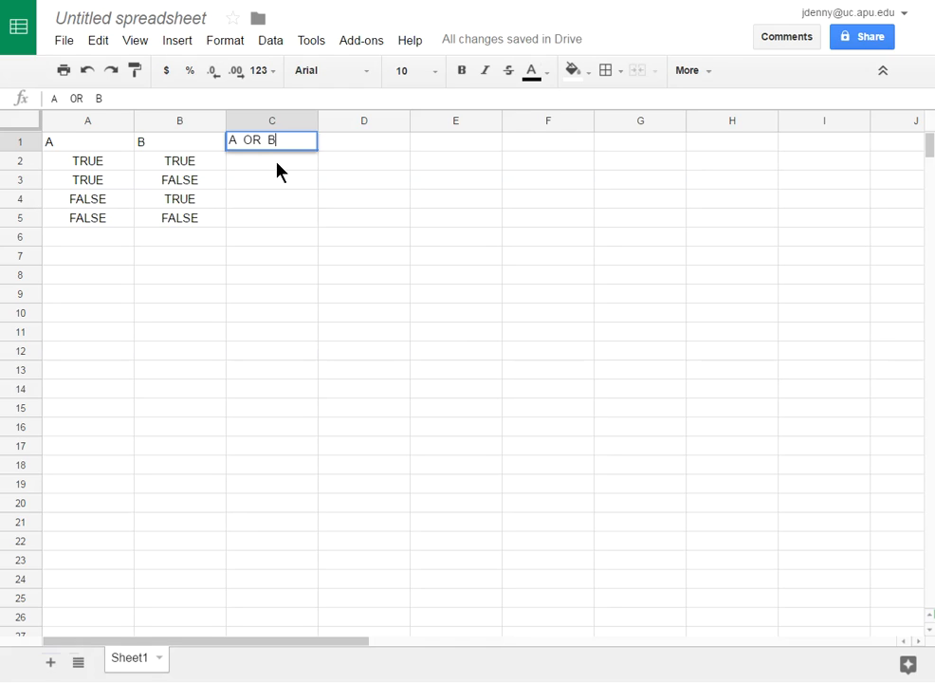
key("Return")
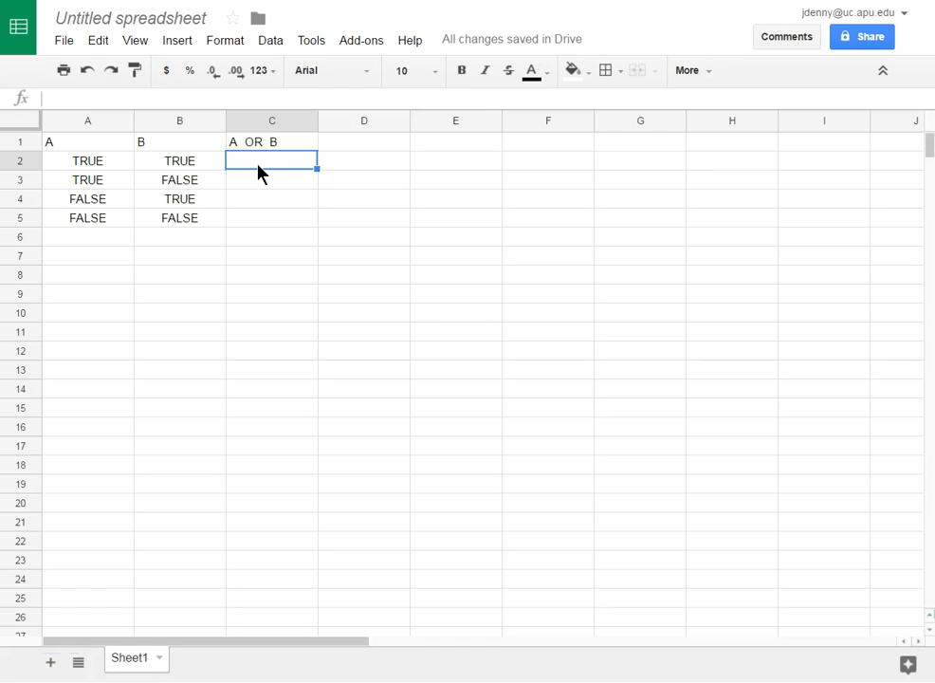
Step: Enter the formula =OR(A2,B2) in C2, under the A OR B heading
type("=")
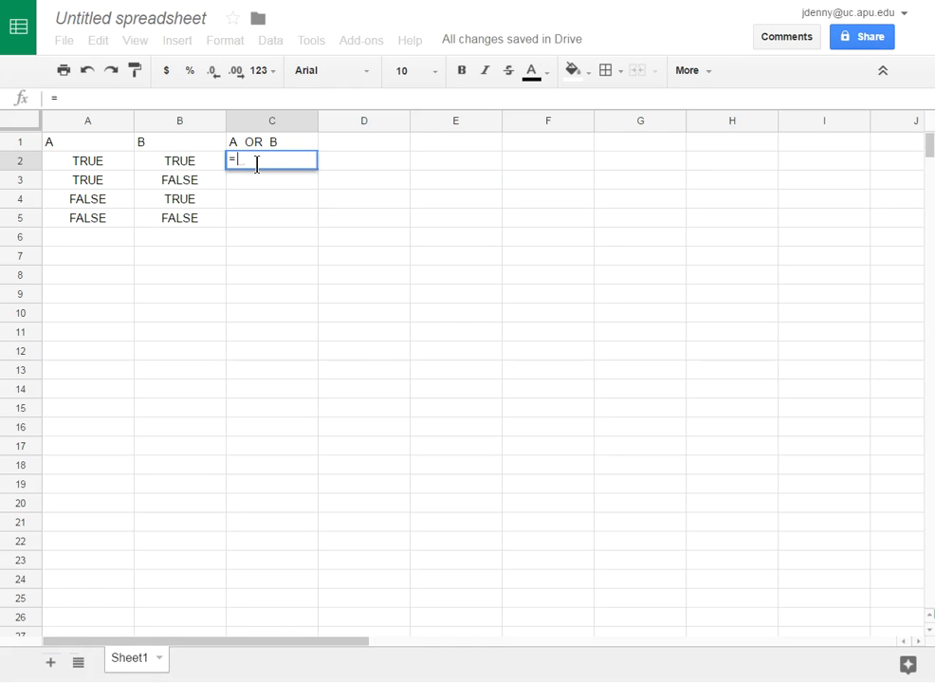
type("OR")
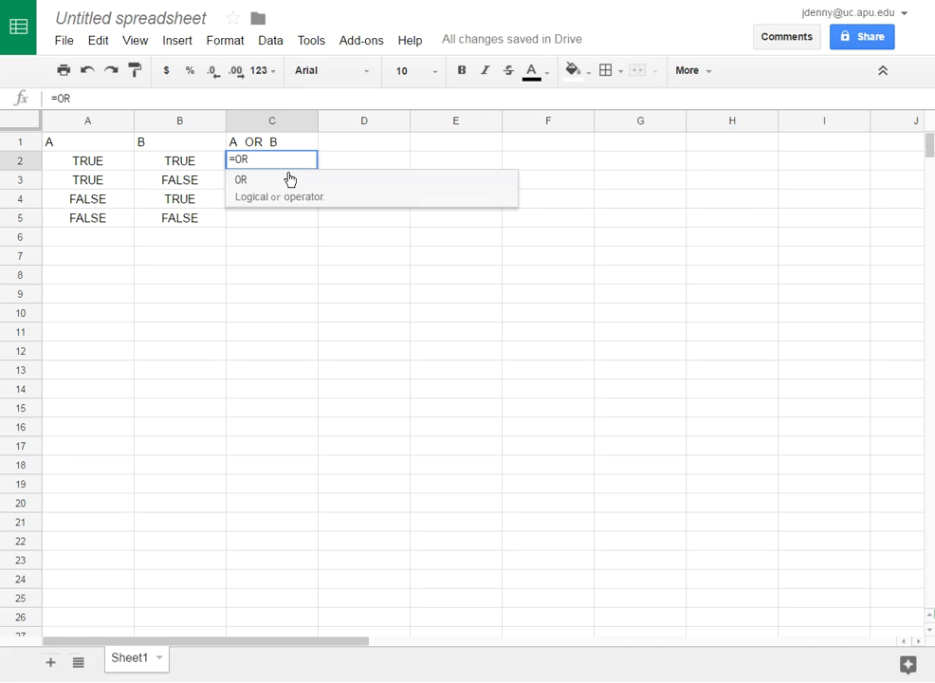
type("(")
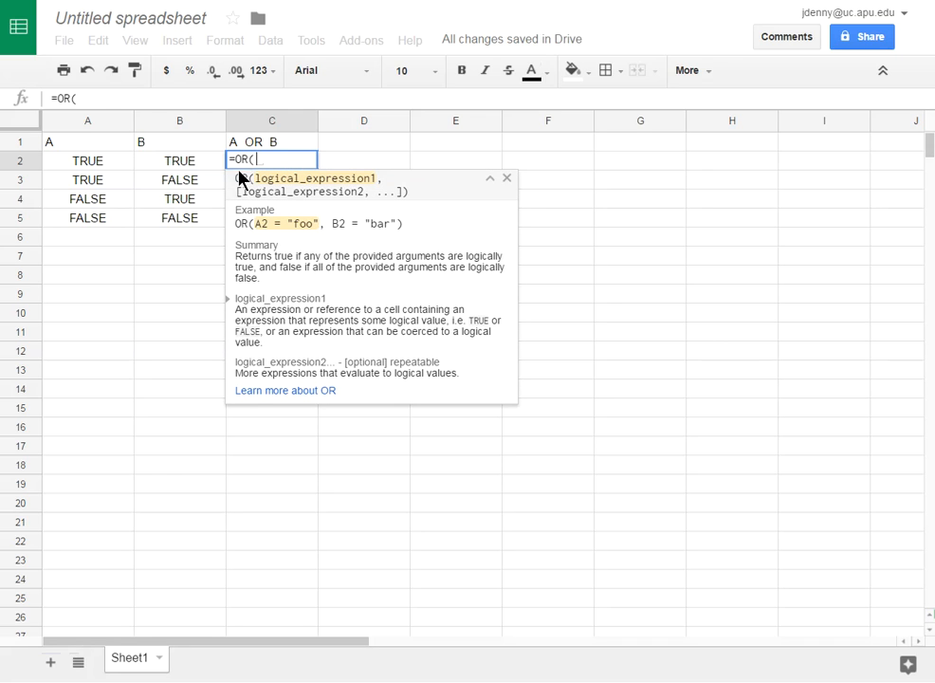
left_click(93, 163)
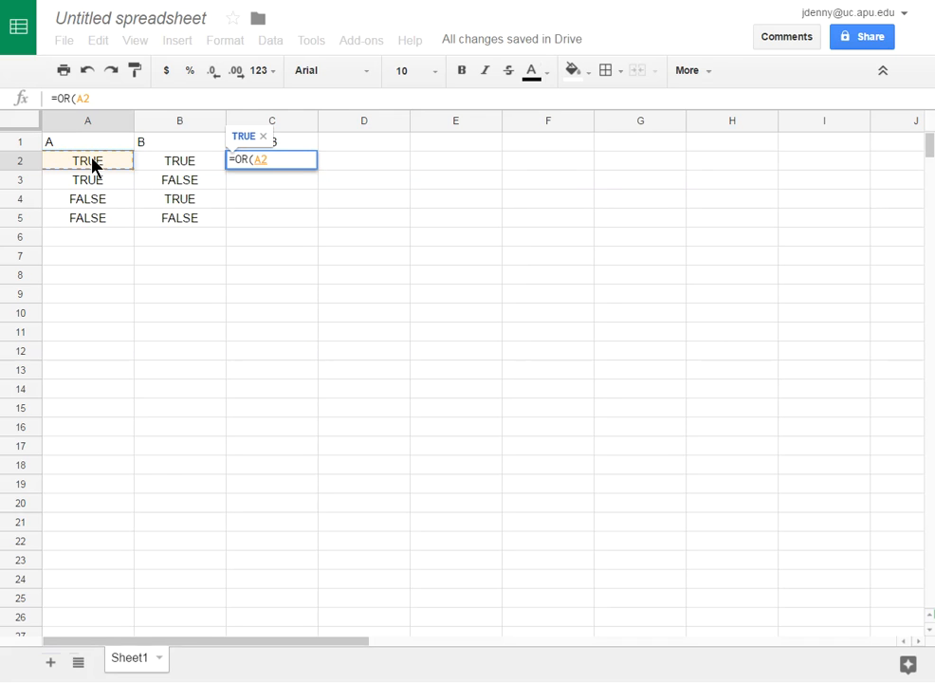
type(",")
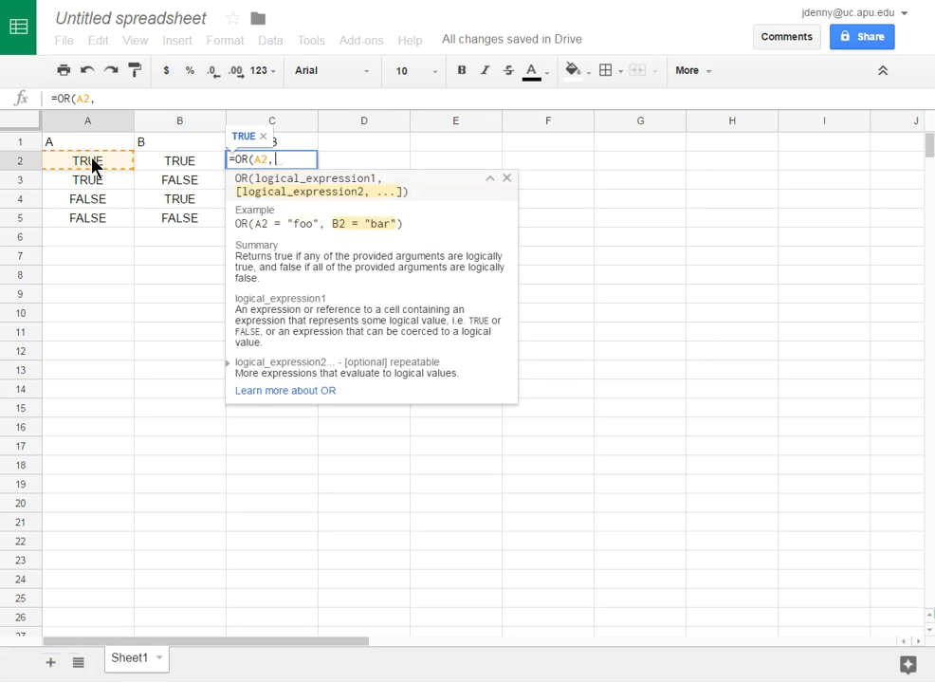
left_click(167, 166)
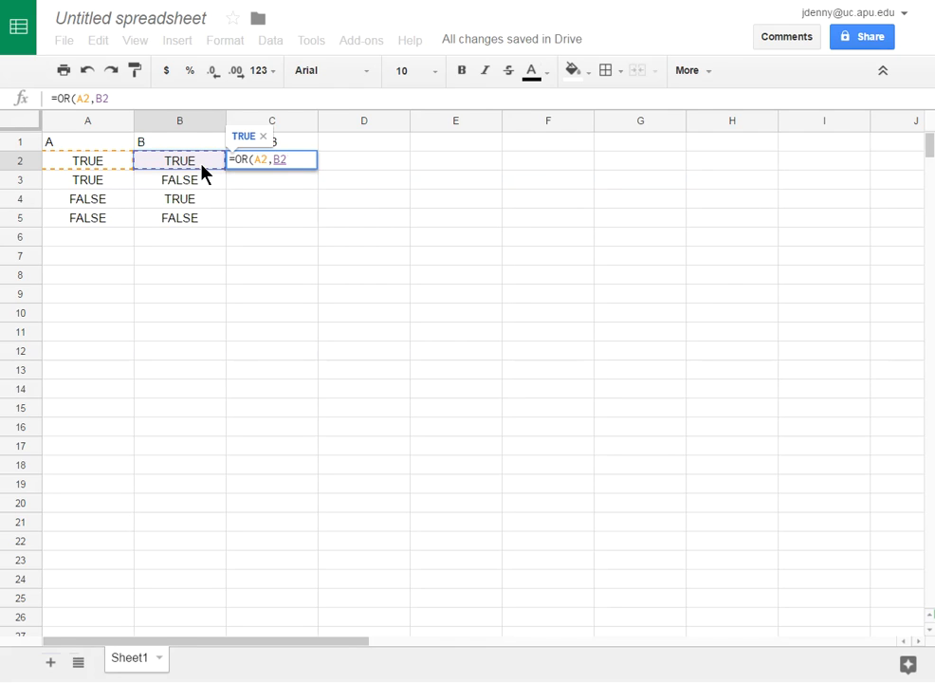
type(")")
key("Return")
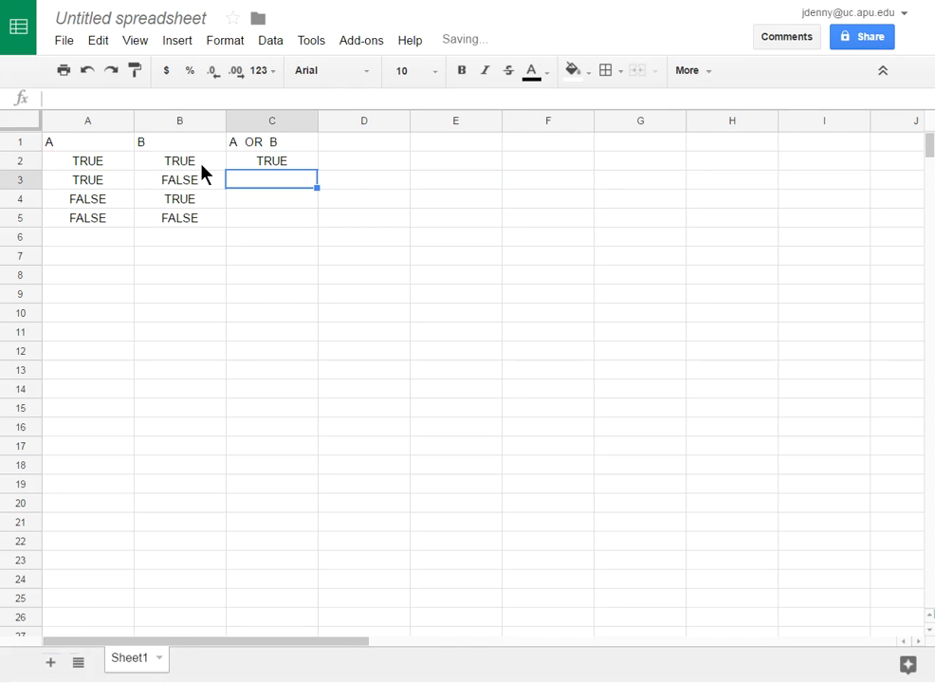
Step: Check the cell references of the OR formula in C2 and fill it down through C5
double_click(265, 167)
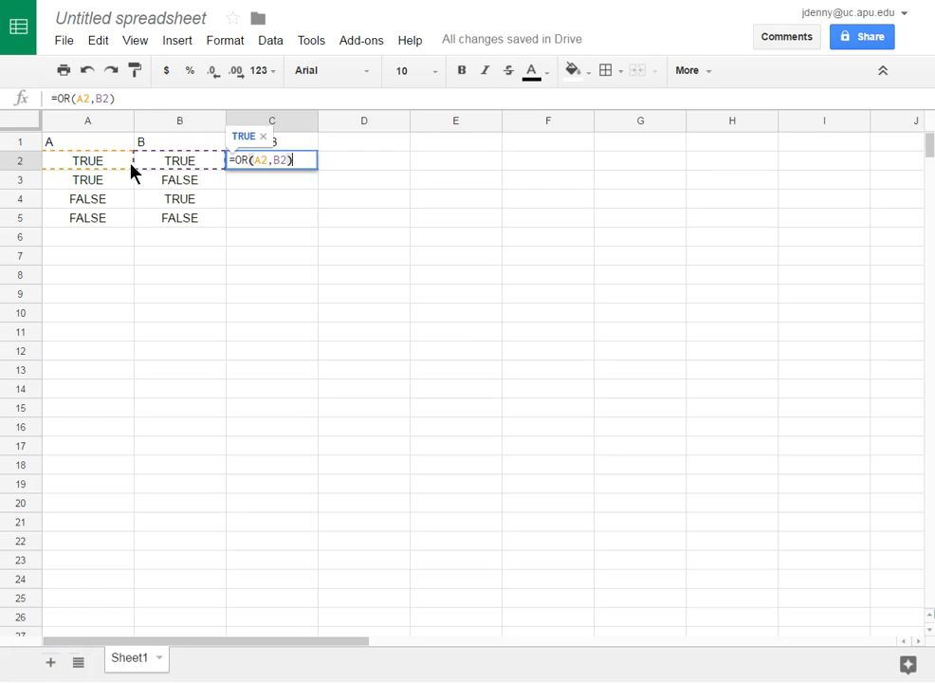
key("Return")
left_click(282, 167)
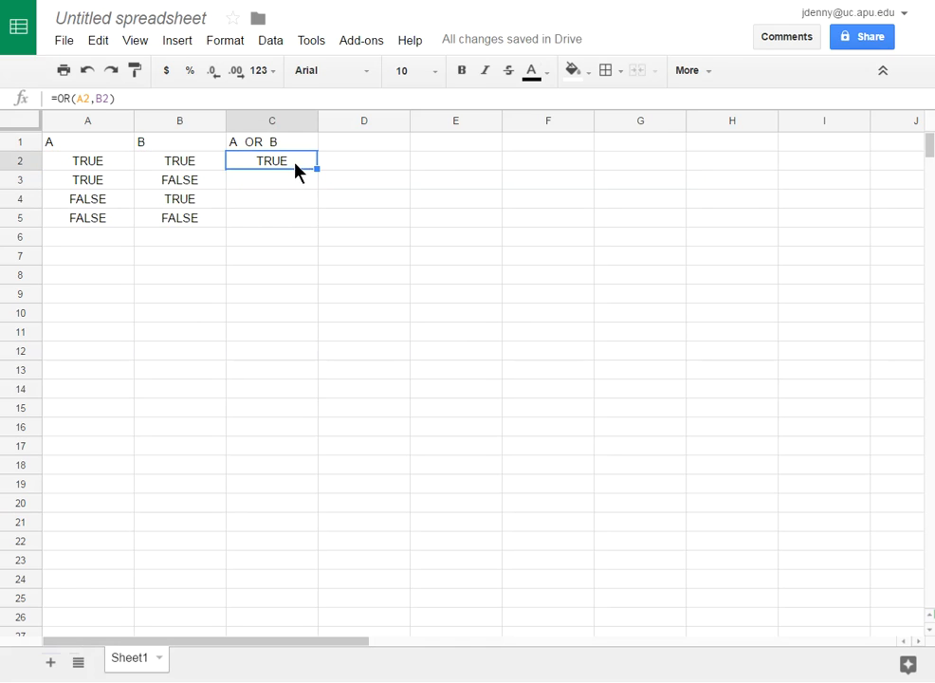
left_click_drag(316, 169, 318, 220)
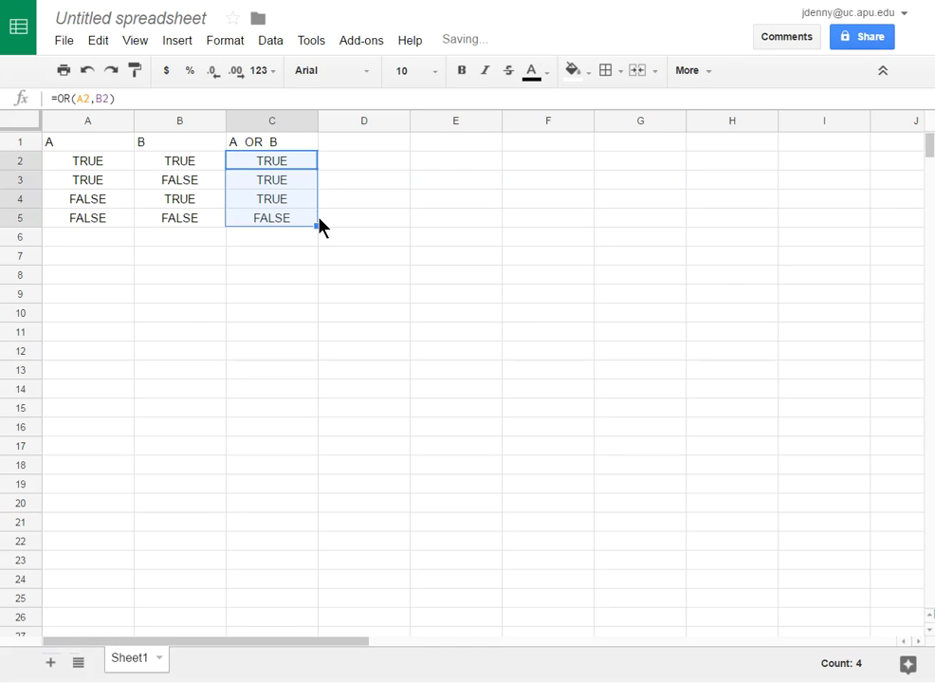
Step: Inspect the copied OR formula in C5 and the cells it references, leaving it unedited
left_click(261, 216)
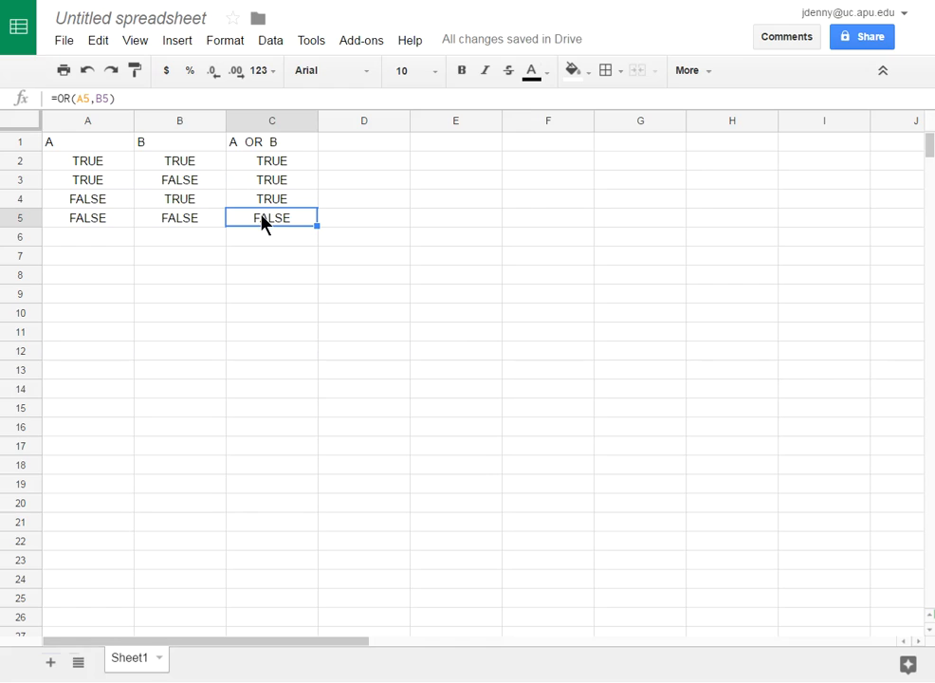
double_click(257, 219)
key("Return")
left_click(307, 263)
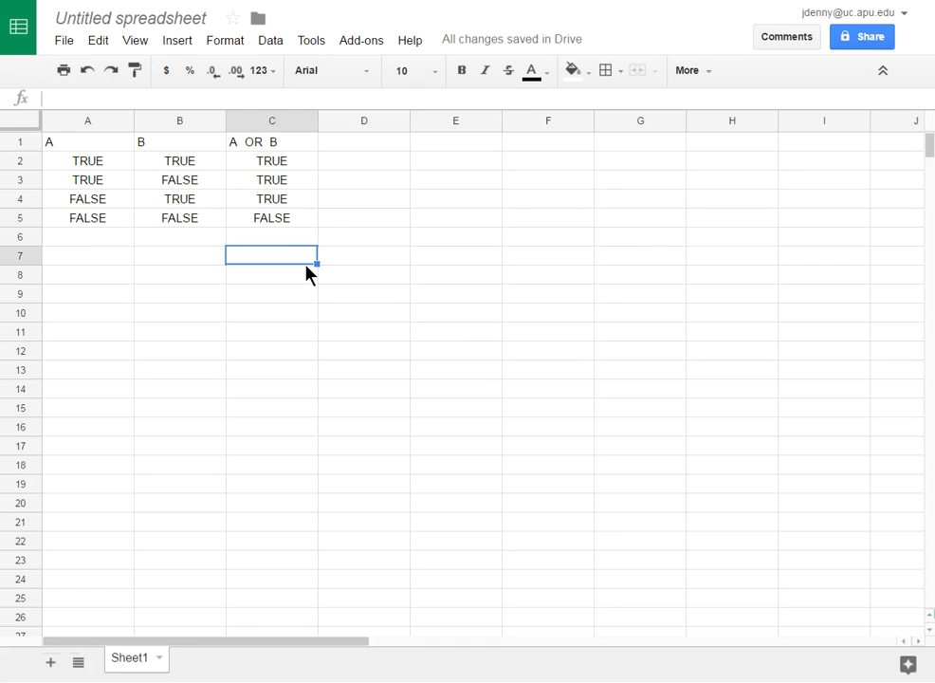
left_click(278, 221)
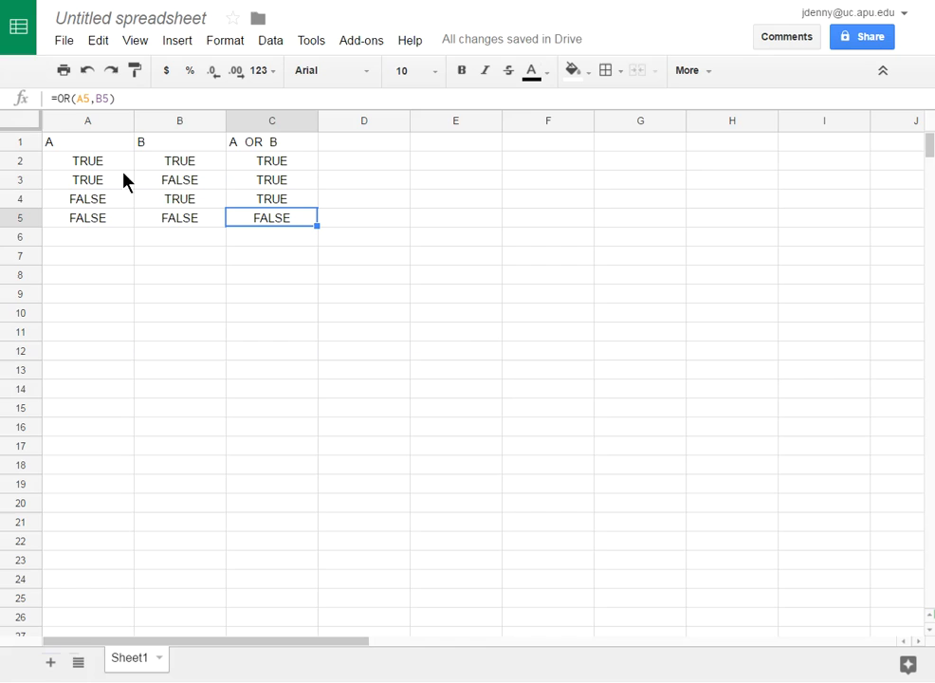
Step: Enter the column heading A AND B in cell D1
left_click(358, 144)
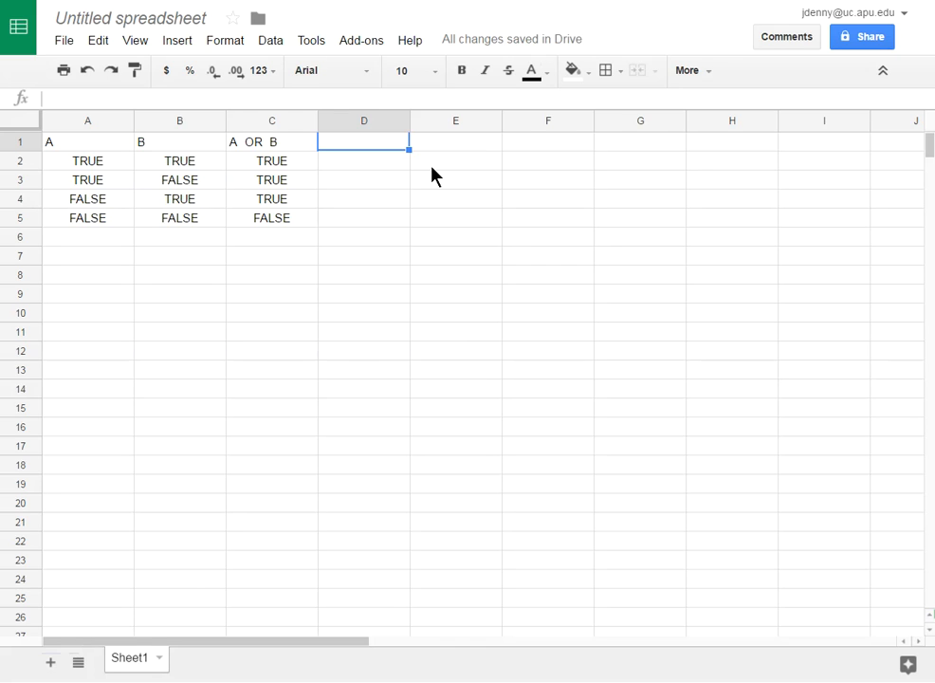
type("A  ")
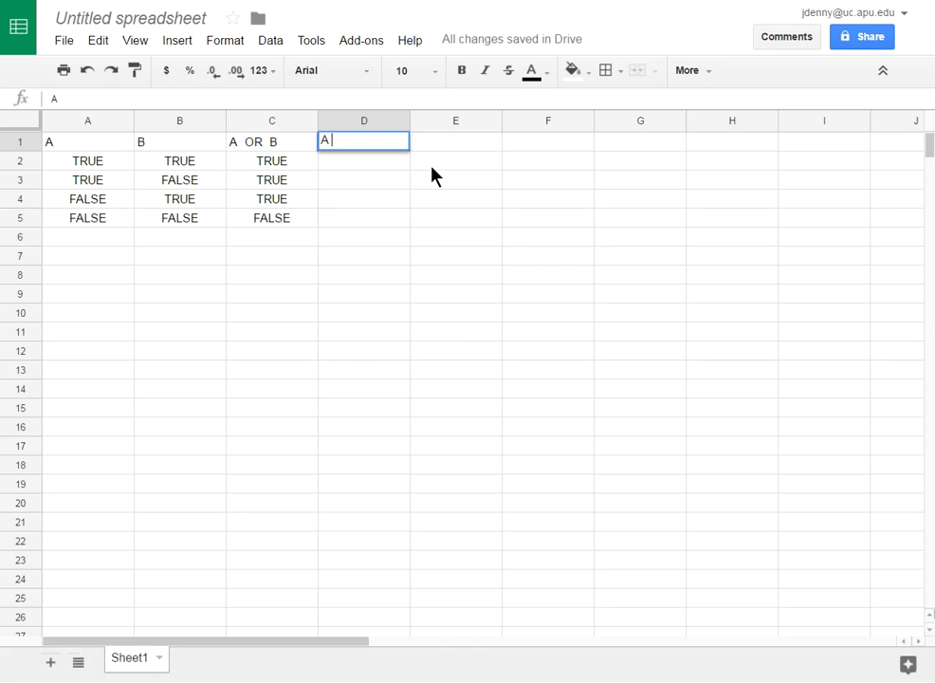
type("AND  B")
left_click(382, 163)
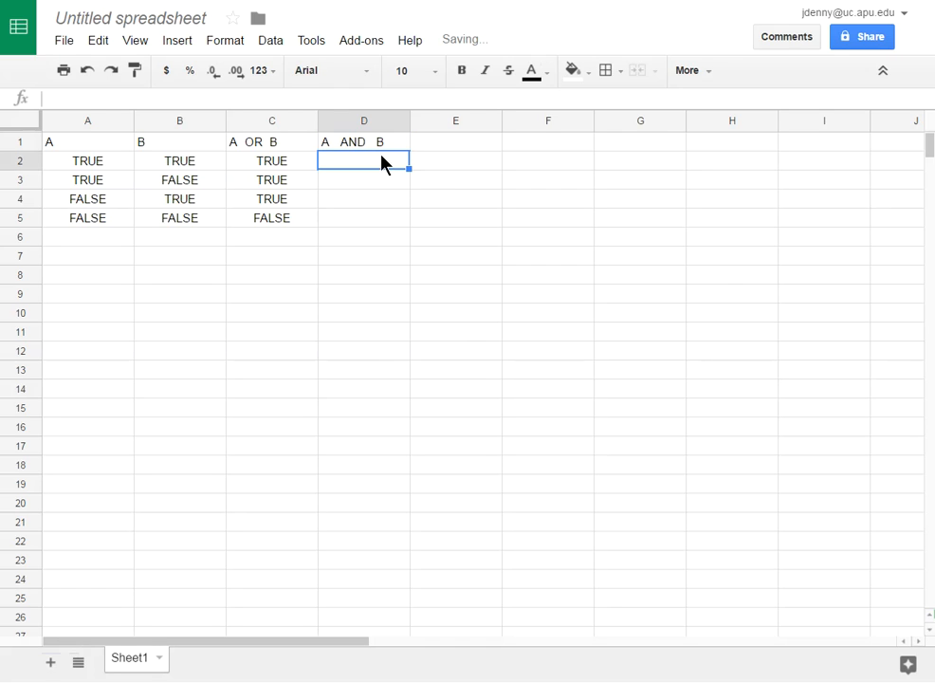
Step: Enter the formula =AND(A2,B2) in D2, under the A AND B heading
left_click_drag(115, 167, 140, 164)
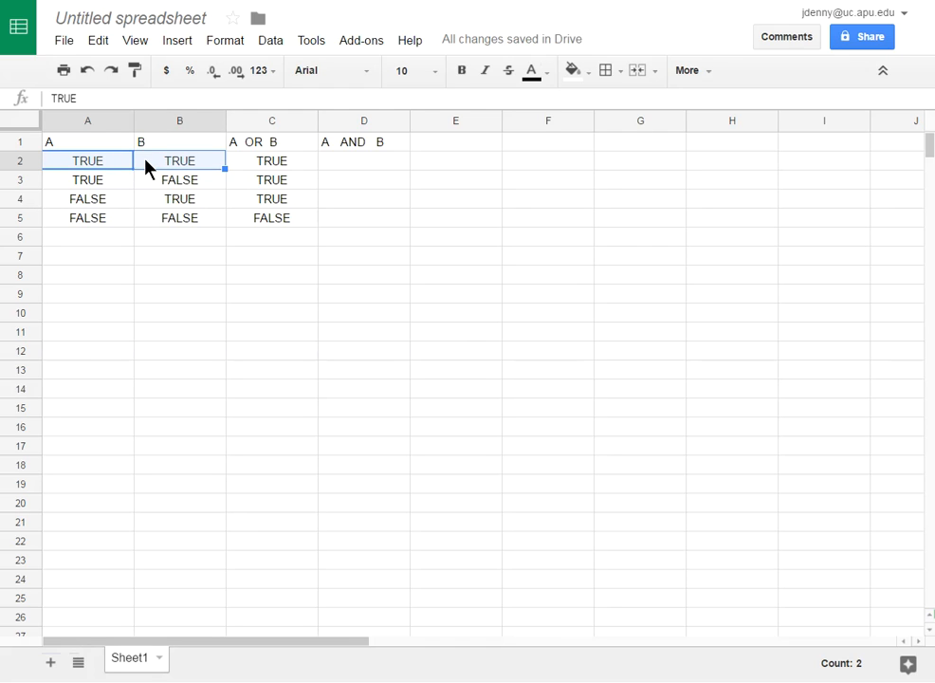
left_click(337, 165)
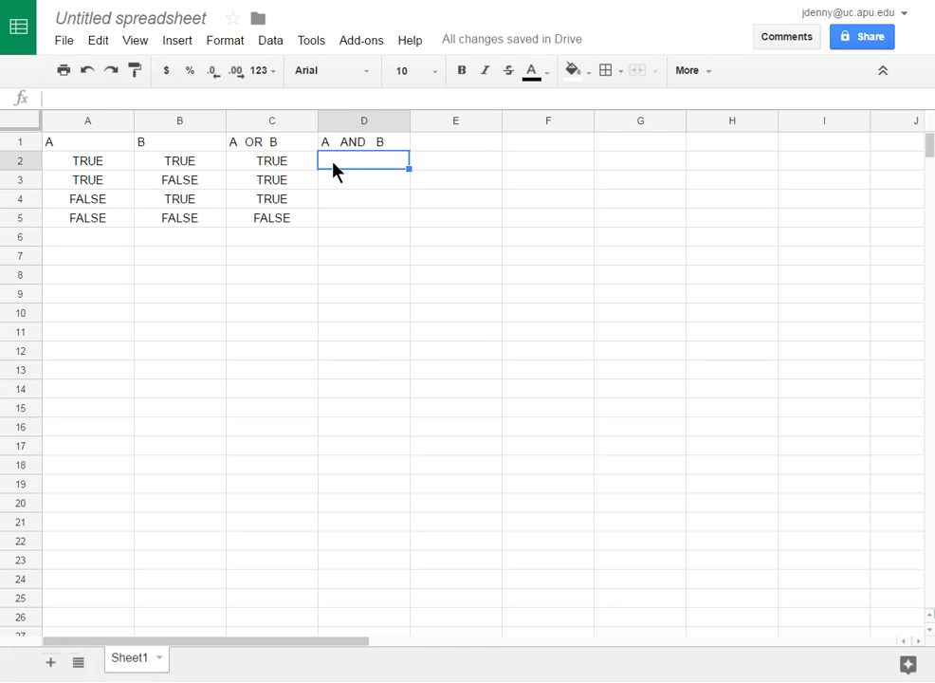
type("=")
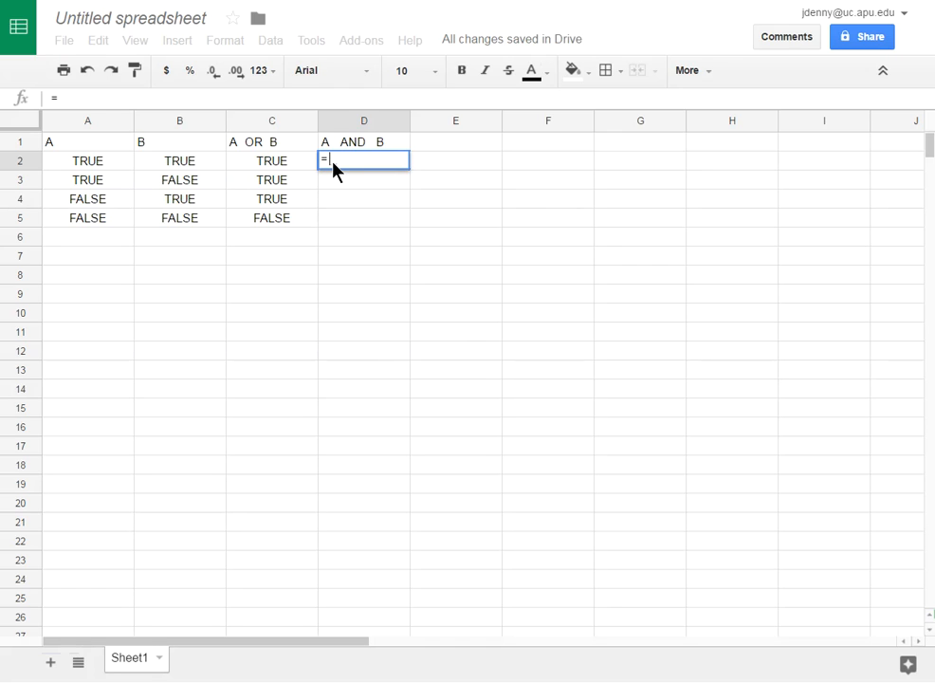
type("AND")
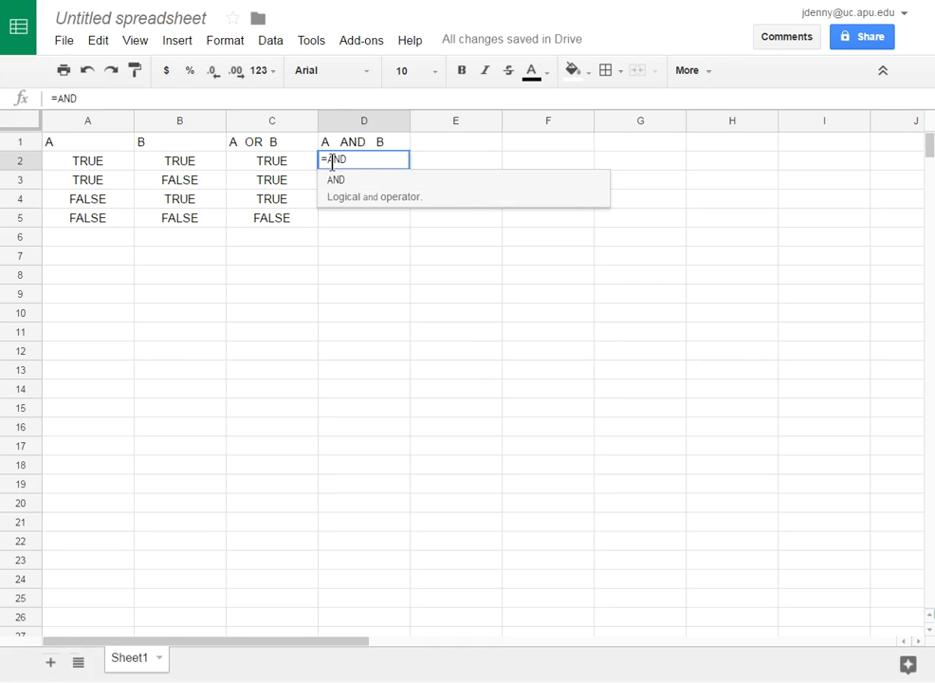
type("(")
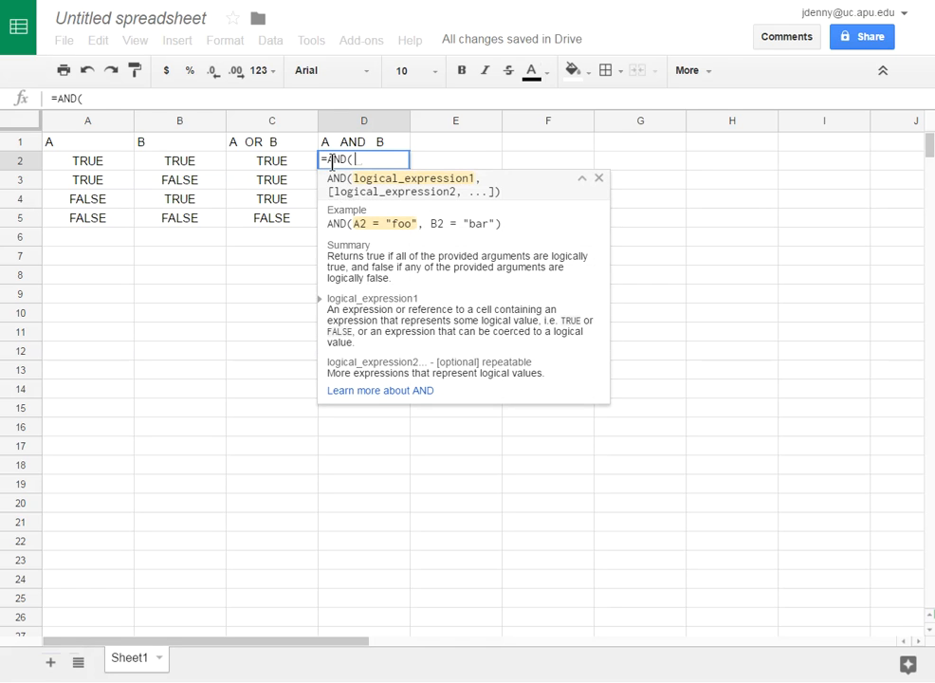
left_click(121, 167)
type(",")
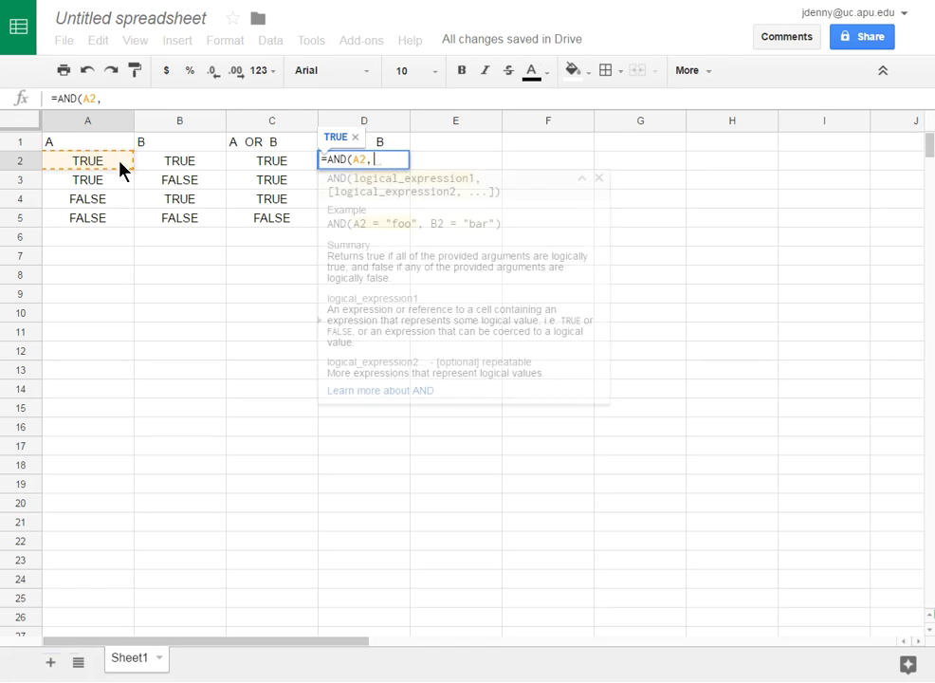
left_click(159, 166)
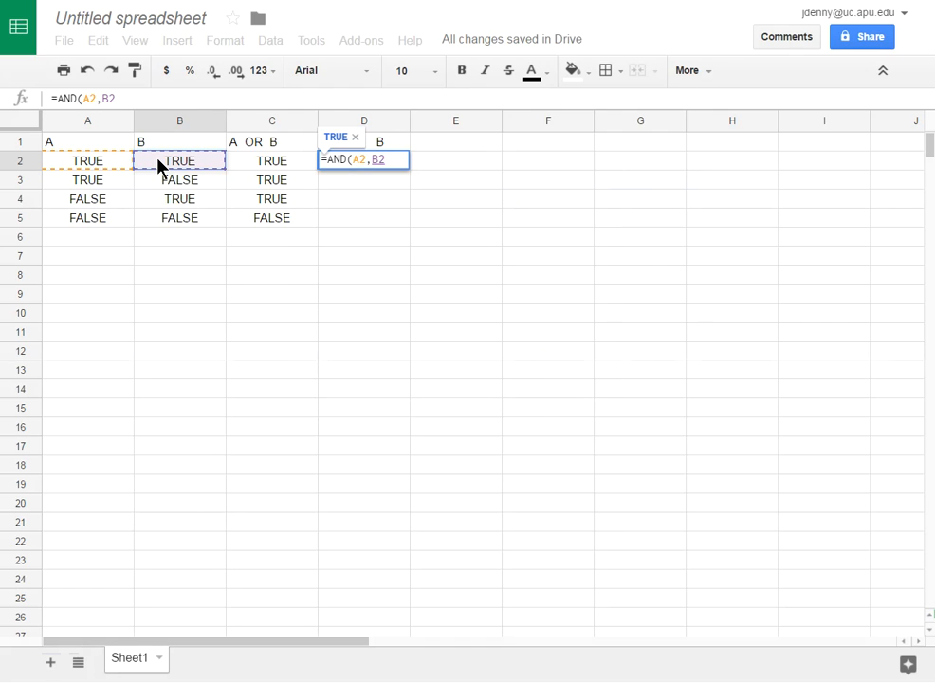
type(")")
key("Return")
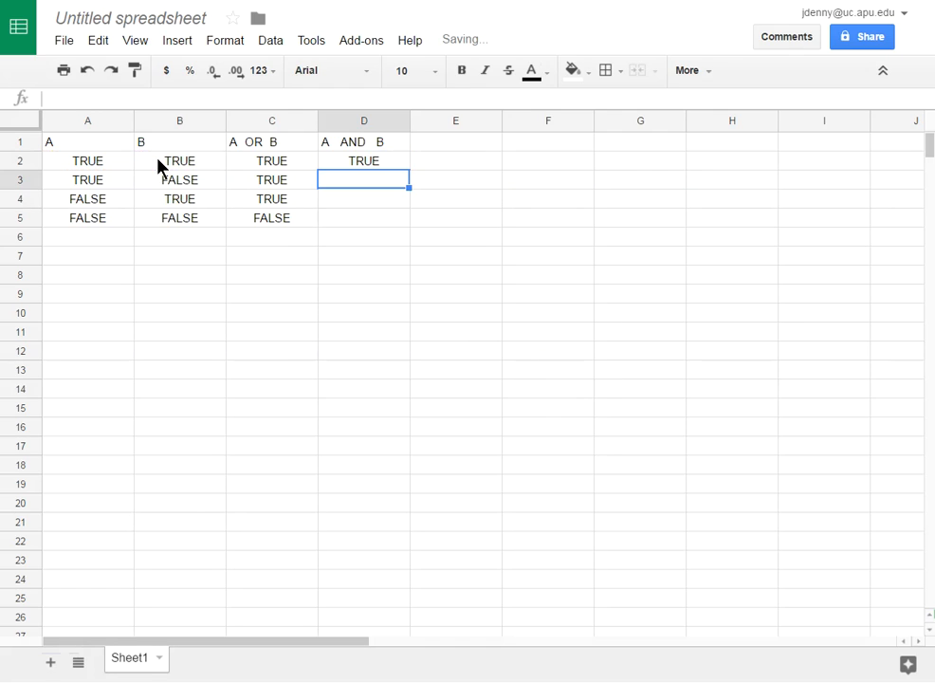
Step: Fill the AND formula in D2 down through D5 and check the copied formula in D3
left_click(374, 165)
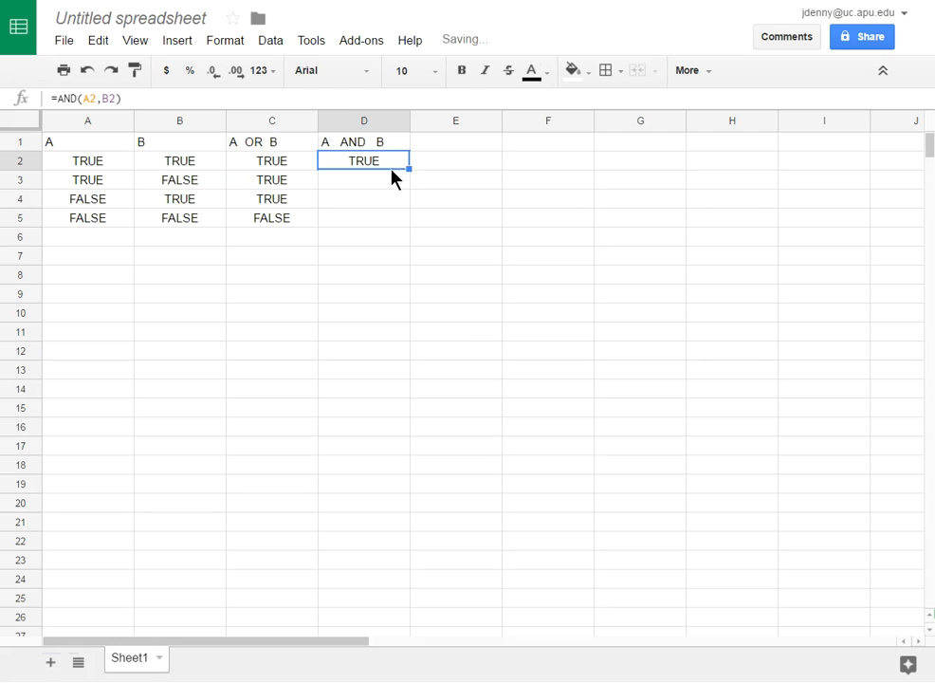
left_click_drag(411, 198, 403, 210)
left_click(375, 179)
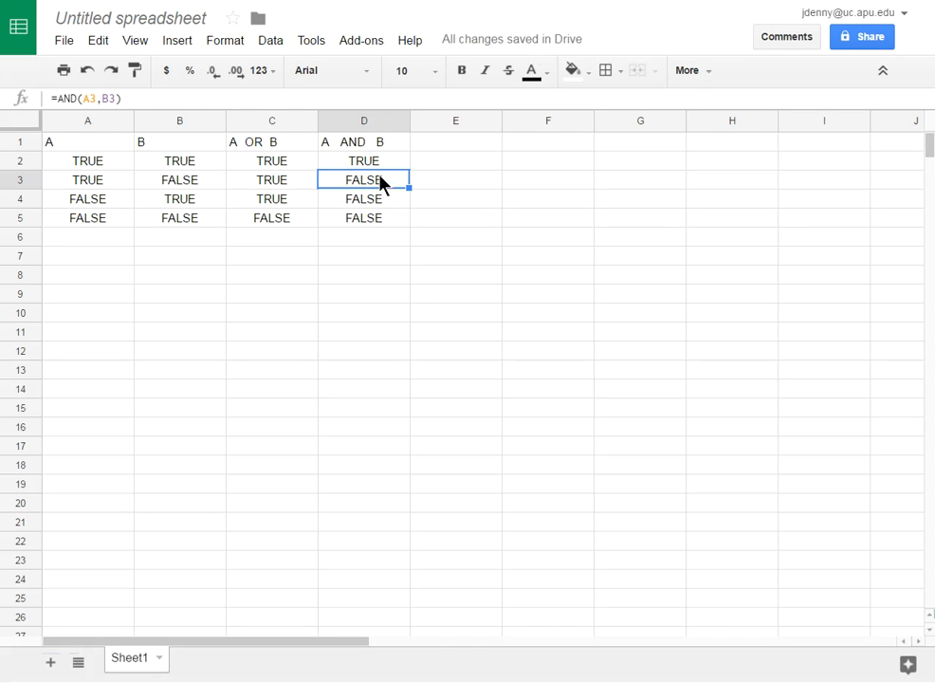
Step: Enter the column heading NOT A in cell E1
left_click(455, 144)
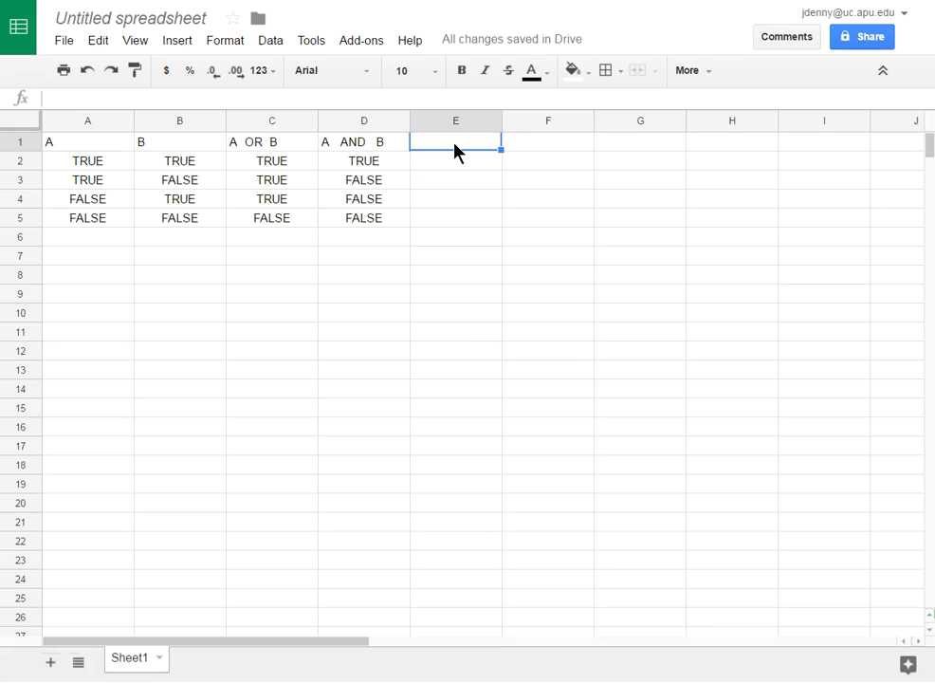
type("NOT  ")
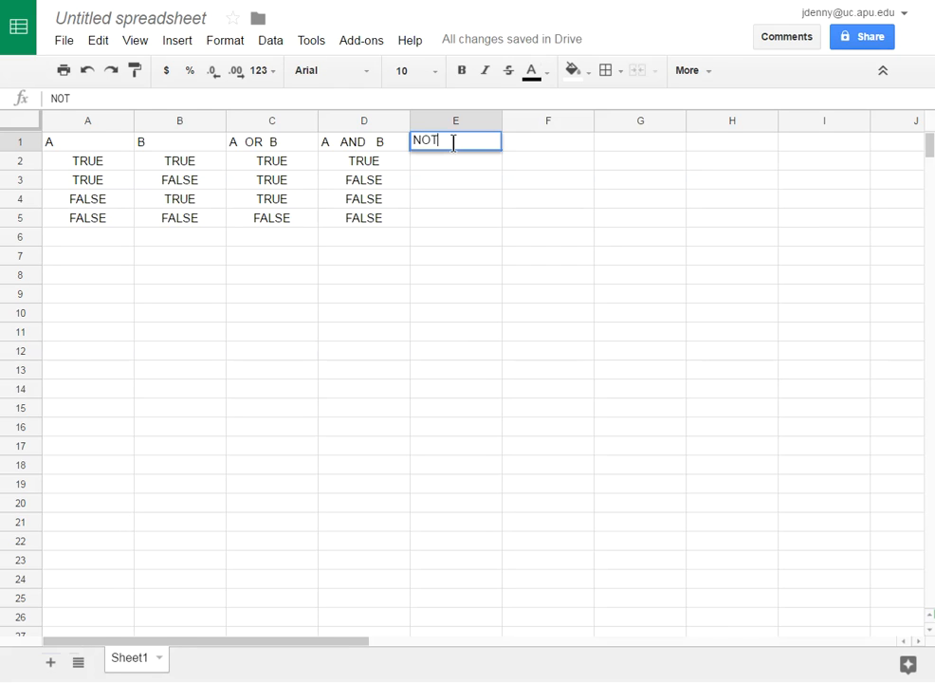
type("A")
left_click(446, 179)
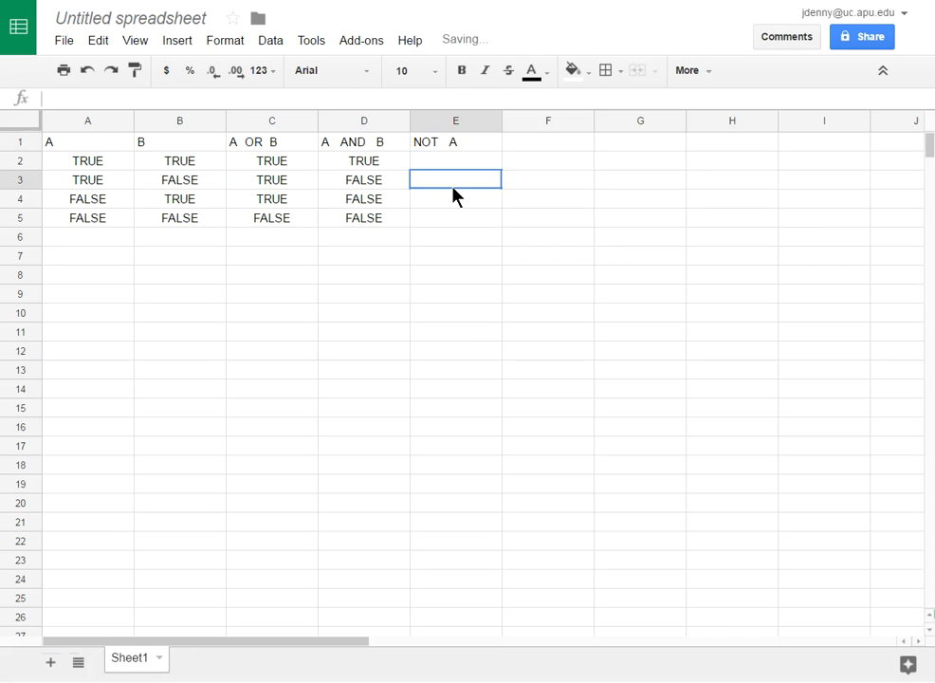
left_click(444, 167)
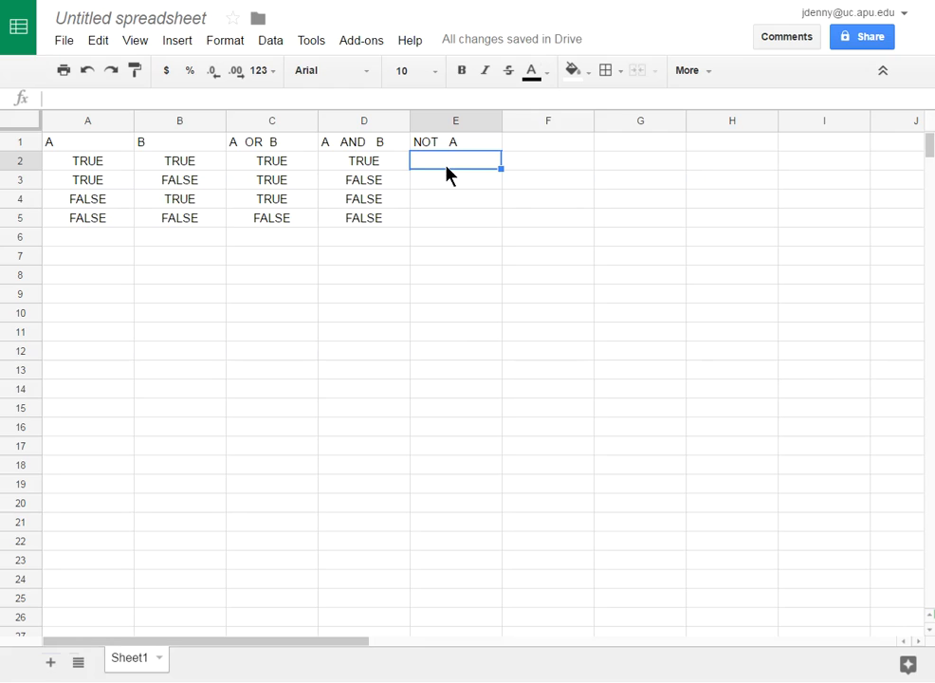
Step: Replace the word NOT in the E1 heading with the ~ symbol so it reads ~ A
left_click(439, 144)
double_click(436, 141)
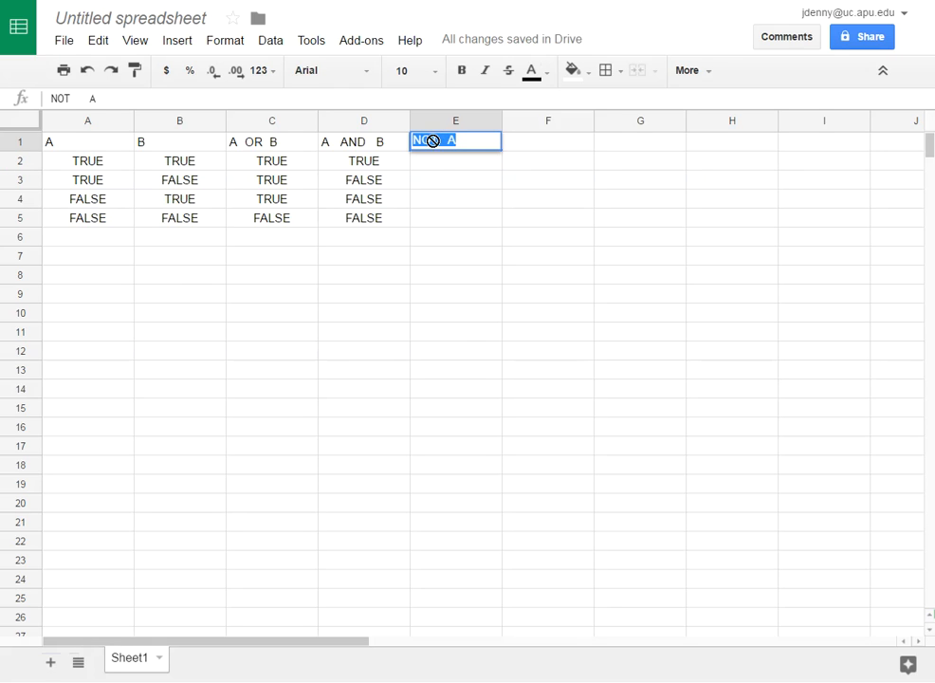
left_click_drag(442, 141, 413, 142)
type("¬")
left_click(451, 223)
Step: Enter the formula =not(A2) in E2 and fill it down through E5
left_click(448, 177)
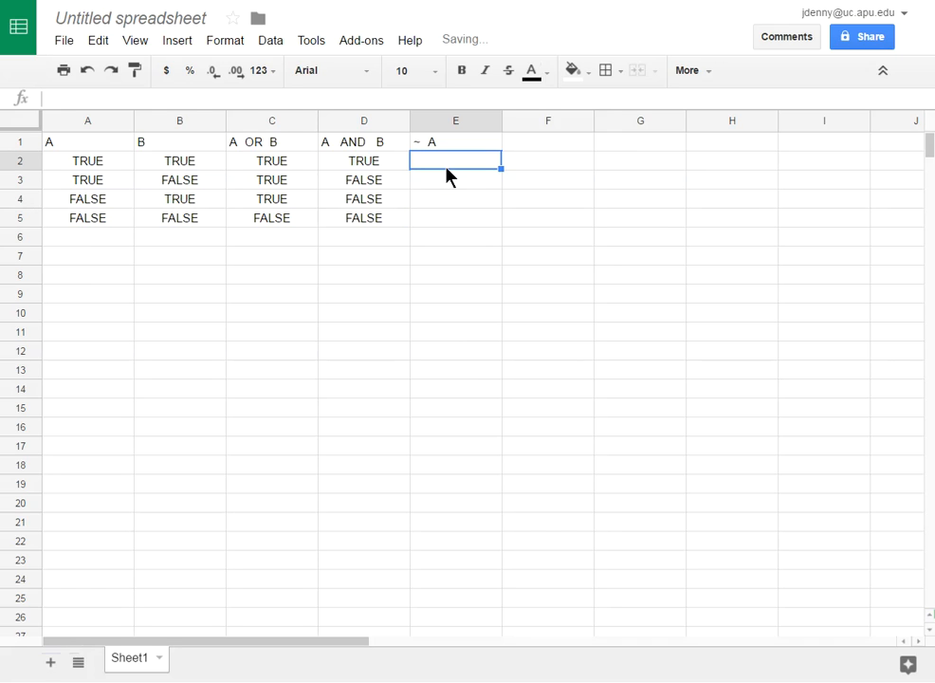
type("=not(")
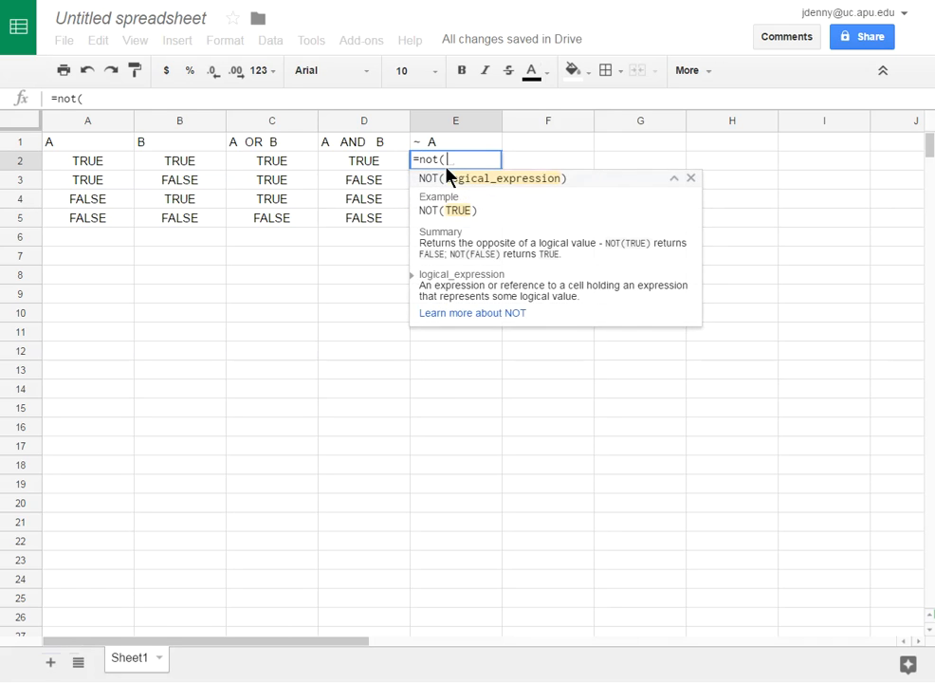
left_click(108, 163)
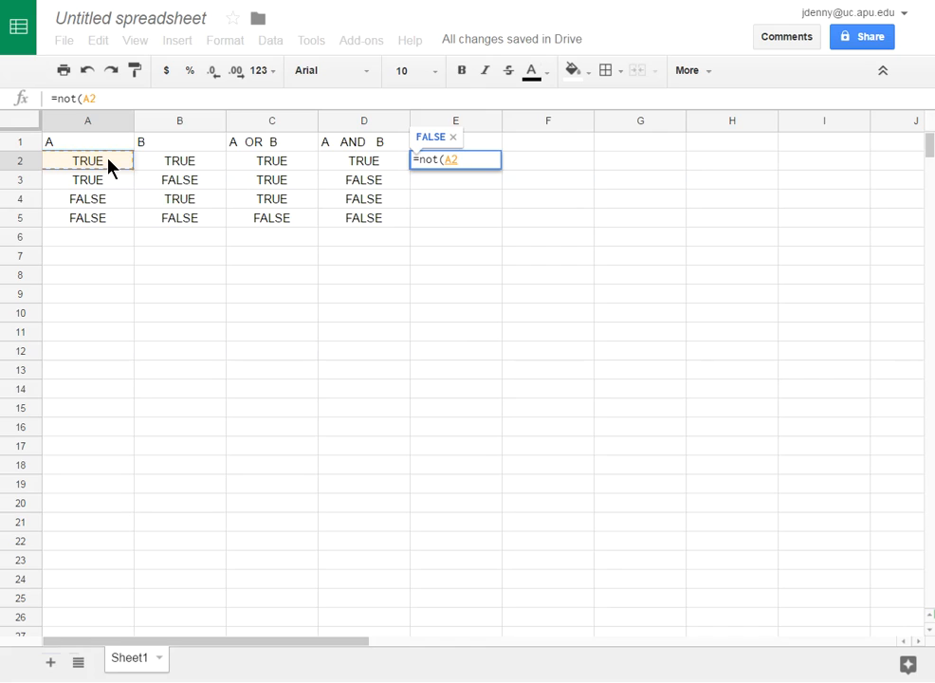
type(")")
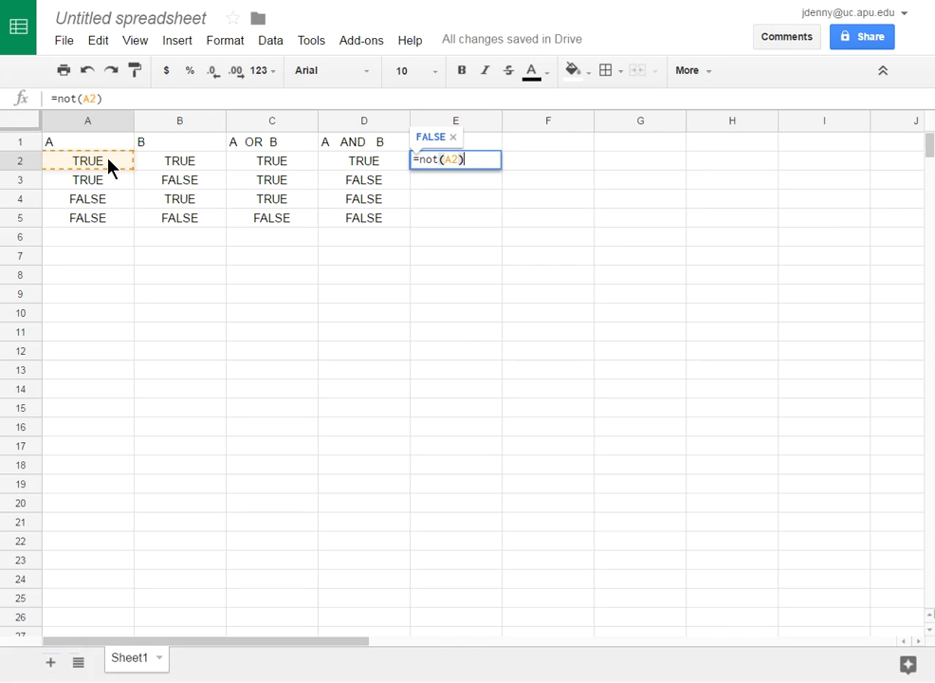
key("Return")
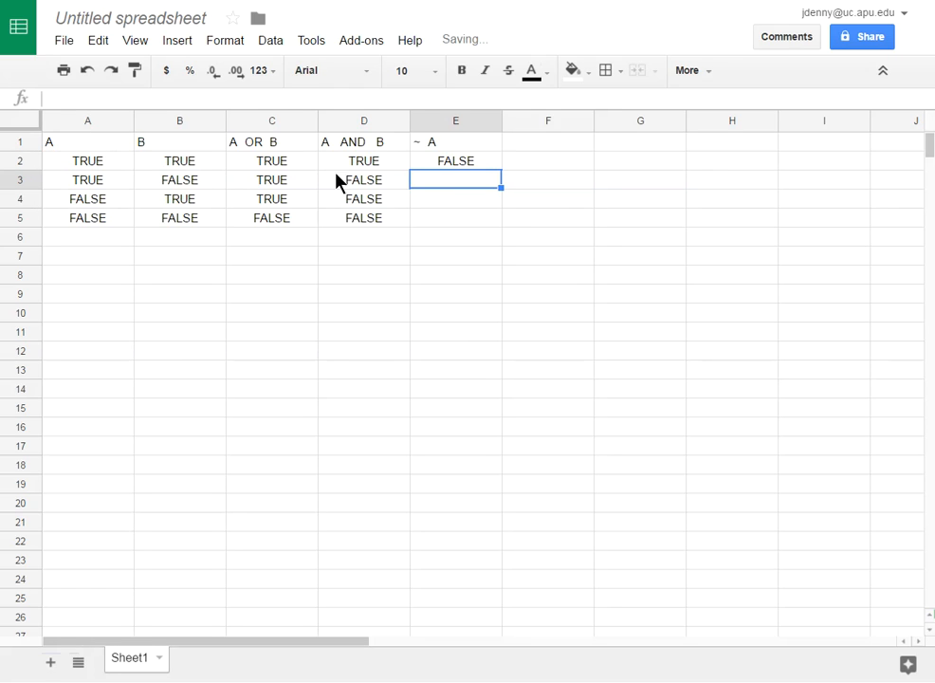
left_click(453, 164)
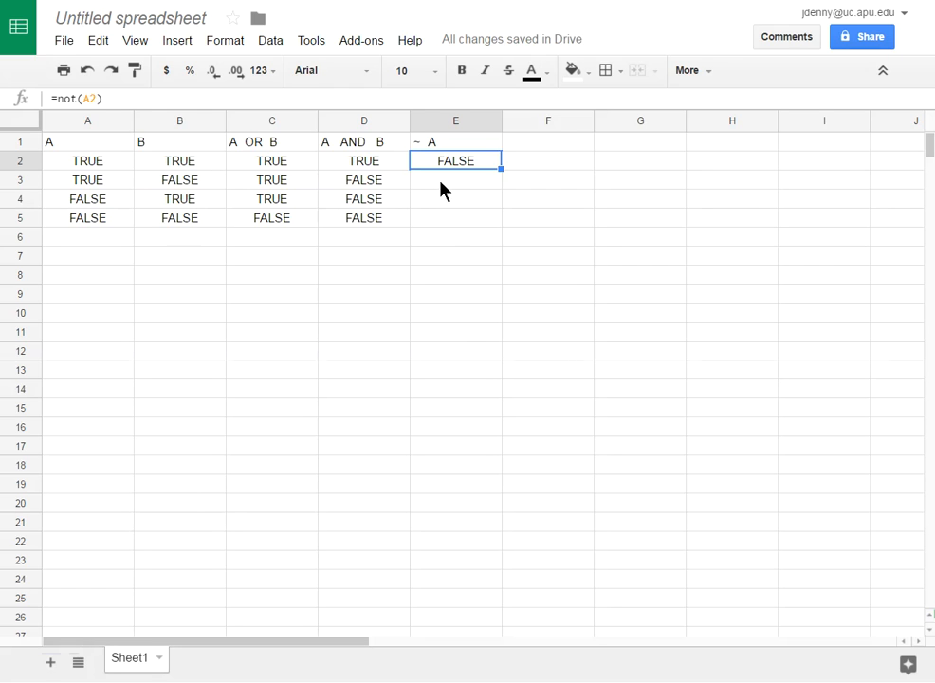
left_click_drag(501, 174, 500, 224)
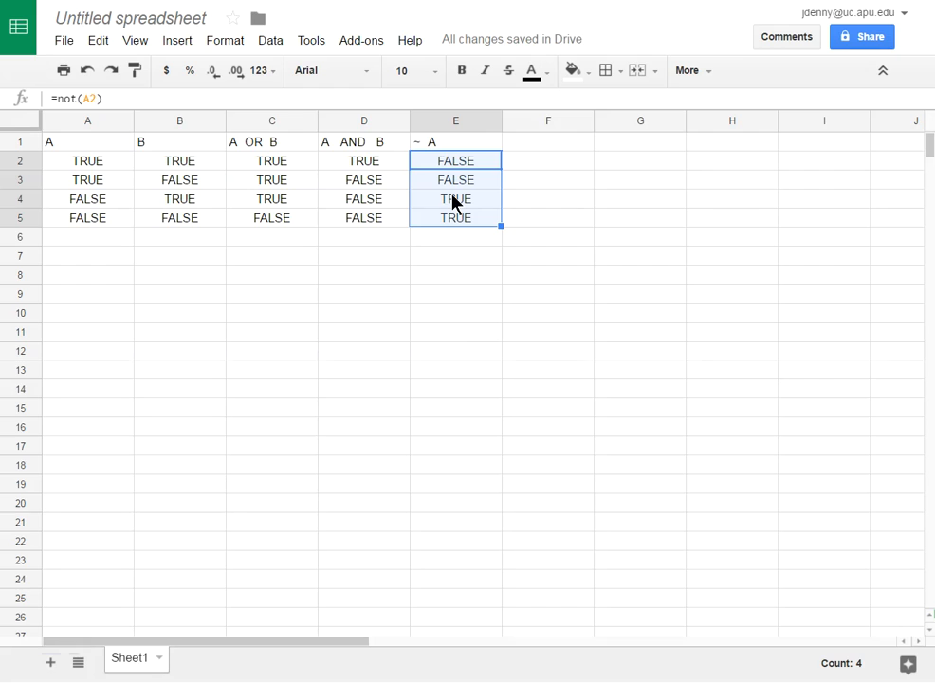
Step: Enter the column heading ~A AND B in cell F1
left_click(546, 142)
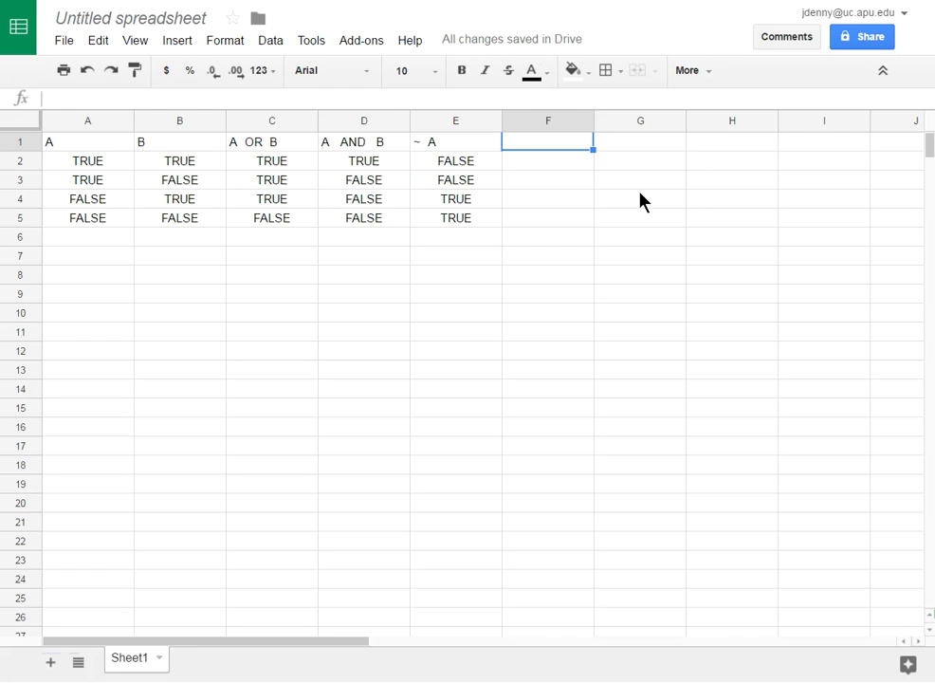
type("~")
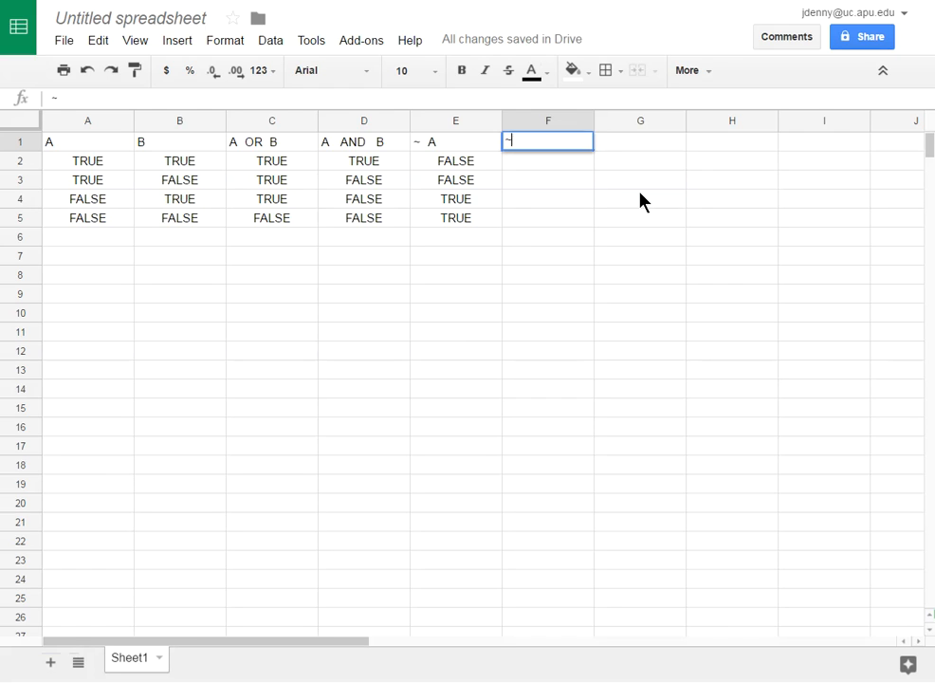
type("A  AND  B")
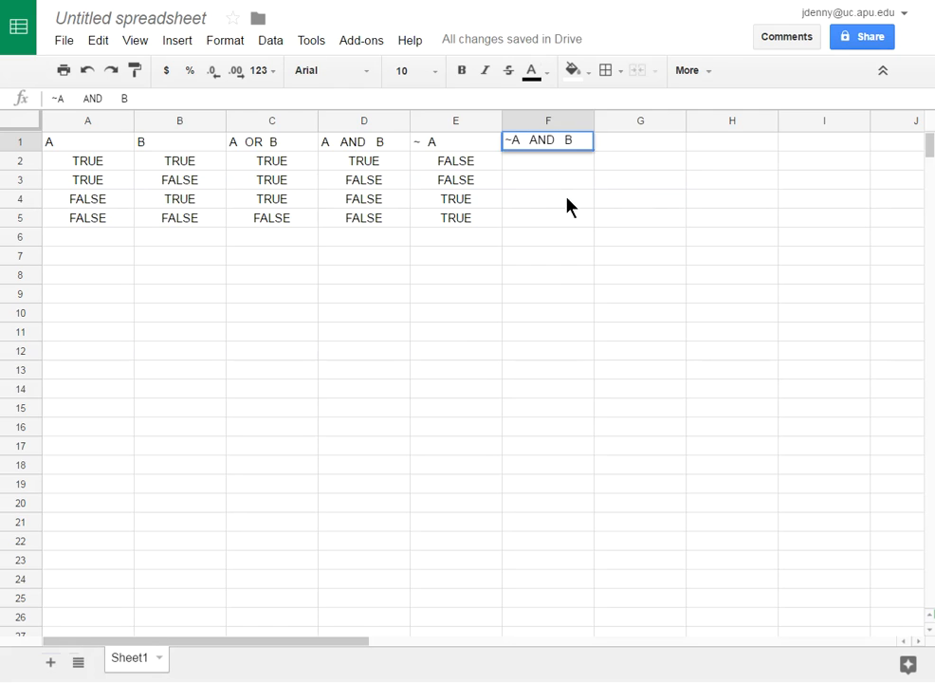
Step: Begin the formula in F2, under the ~A AND B heading, with =NOT(A2)
left_click(550, 168)
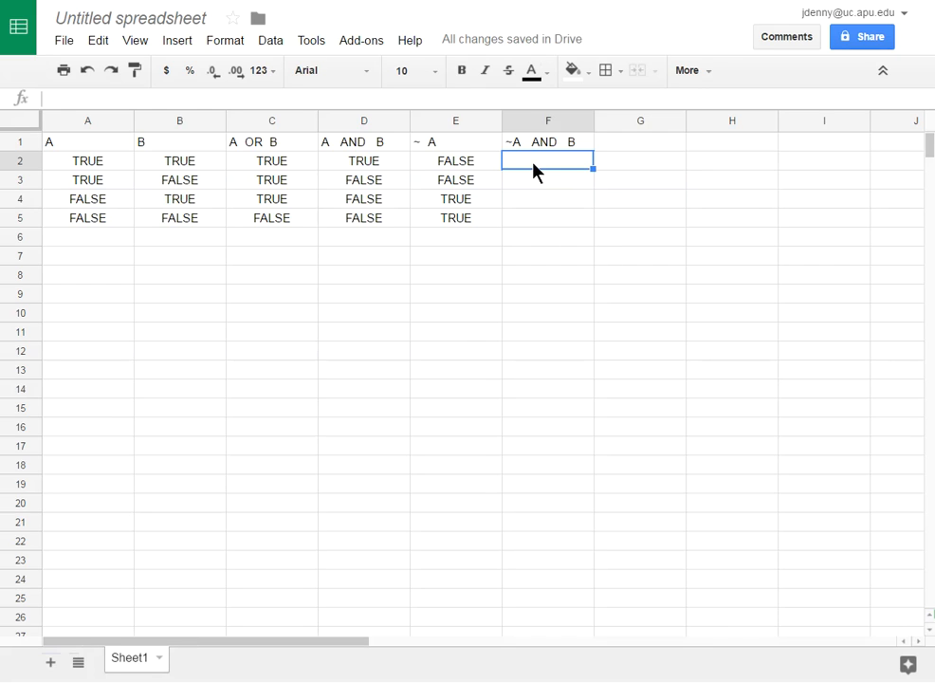
type("=")
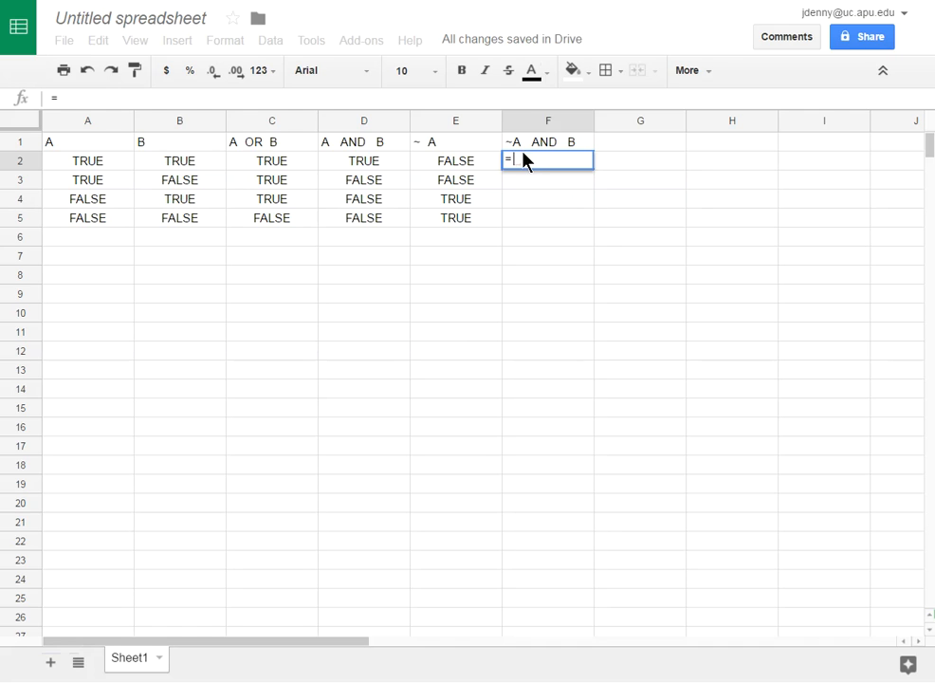
type("NOT")
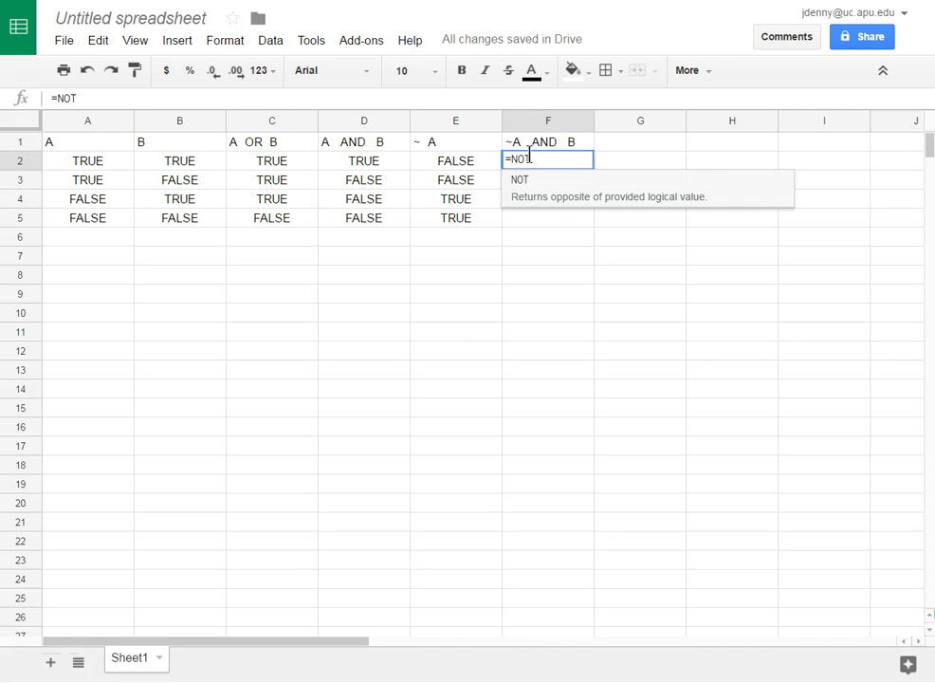
type("(")
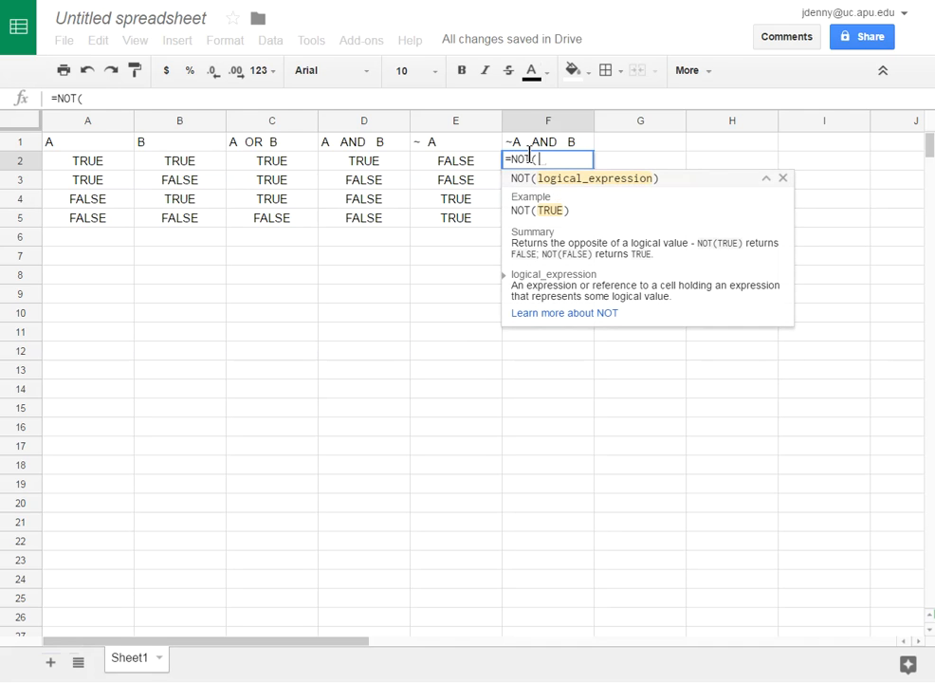
left_click(68, 161)
type(")")
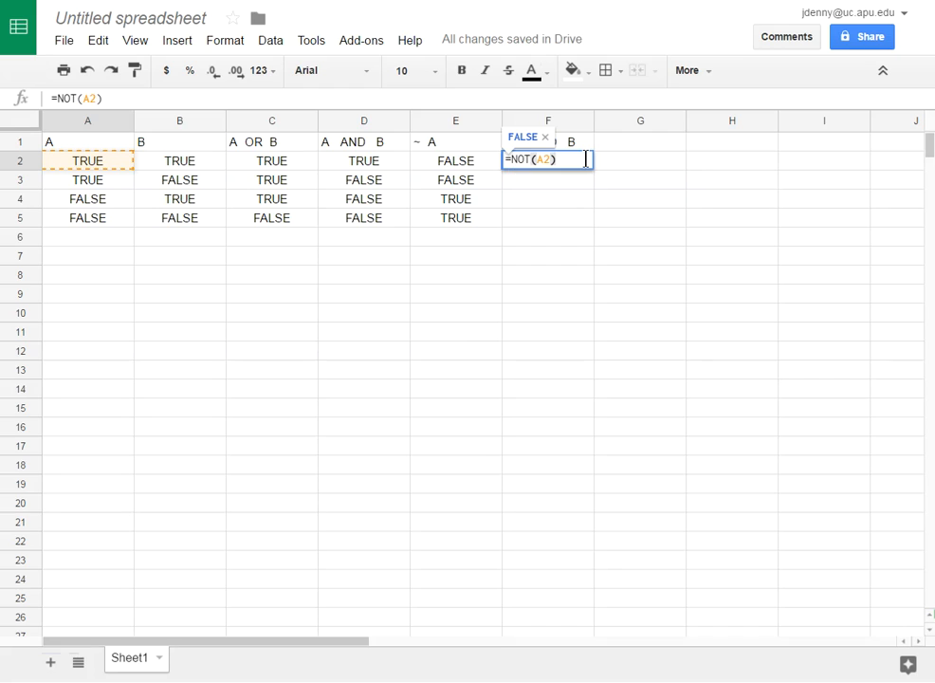
Step: Wrap NOT(A2) in an AND function with B1 as second argument, entering =AND(NOT(A2),B1) in F2
left_click(513, 161)
type("AND(")
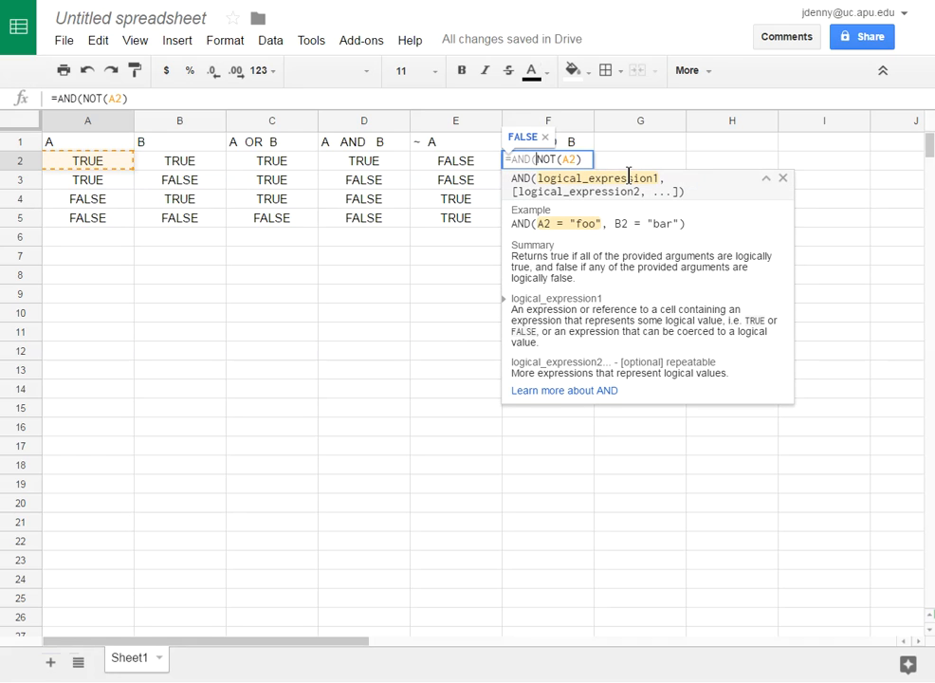
left_click(587, 159)
type(",")
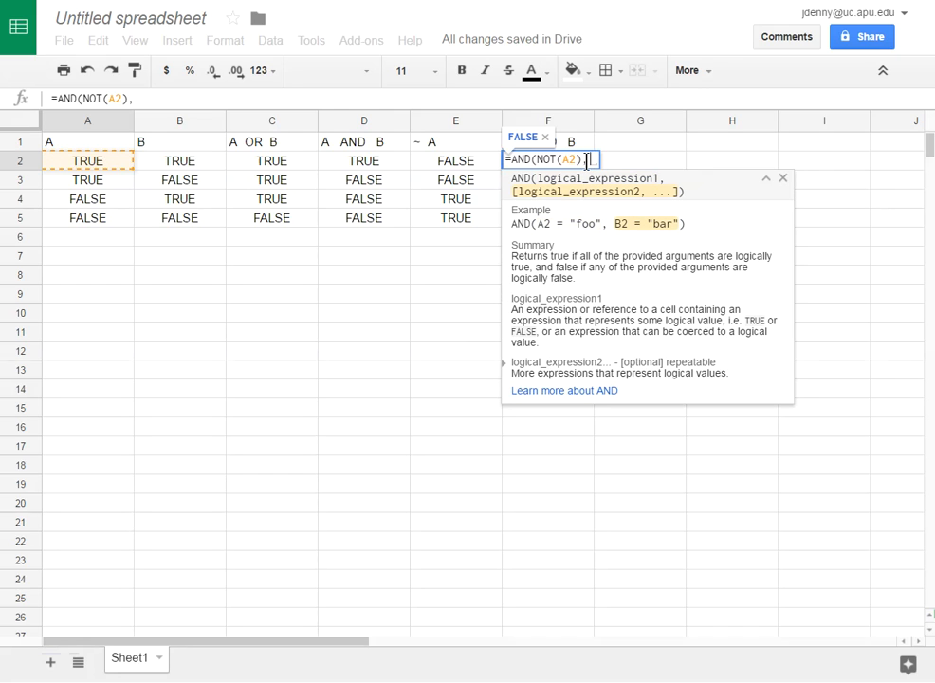
left_click(205, 145)
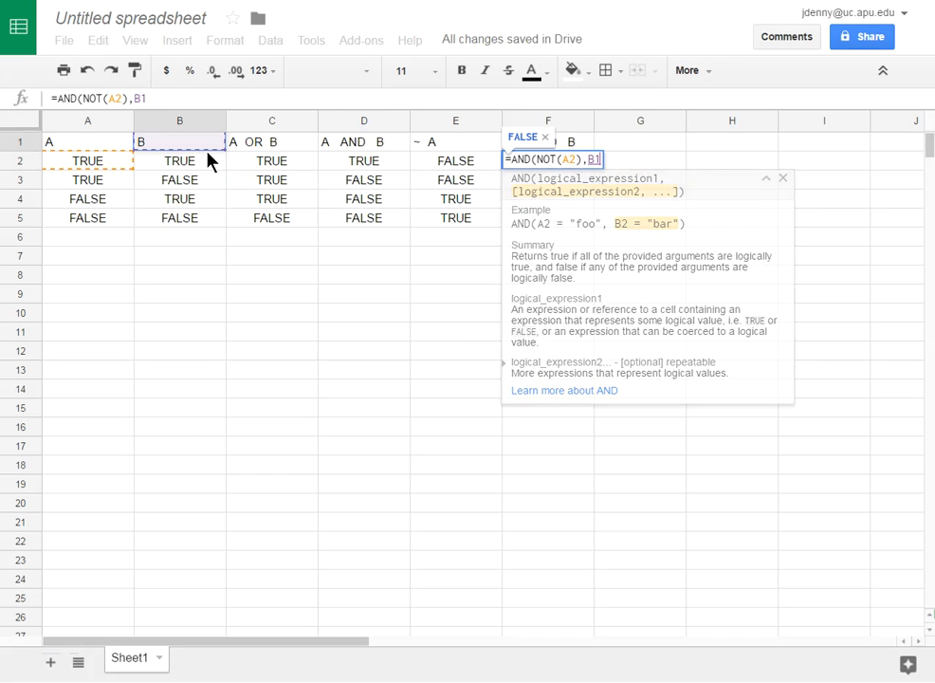
type(")")
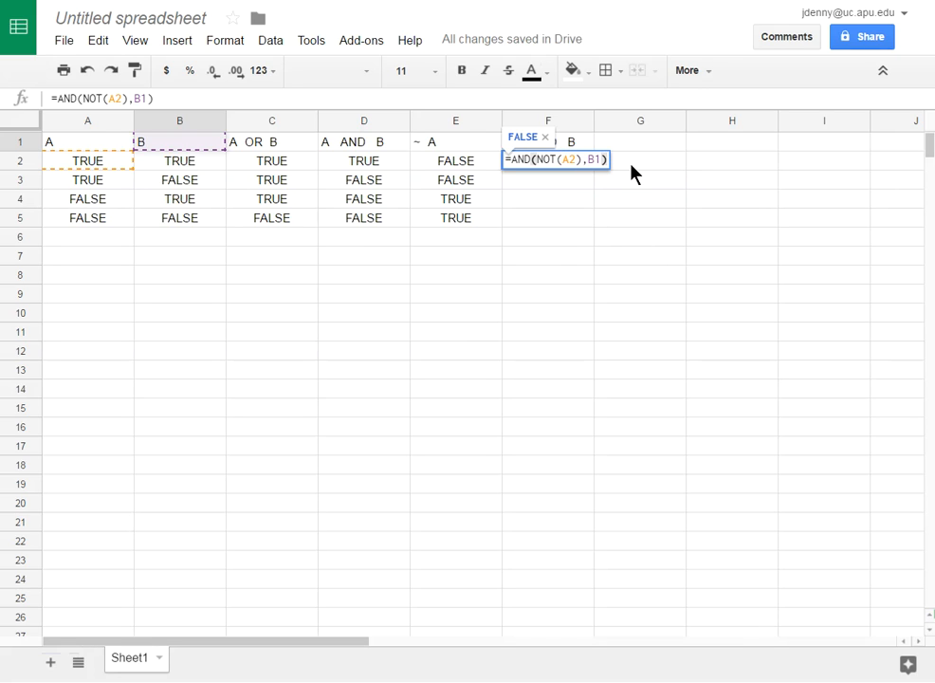
key("Return")
left_click(560, 164)
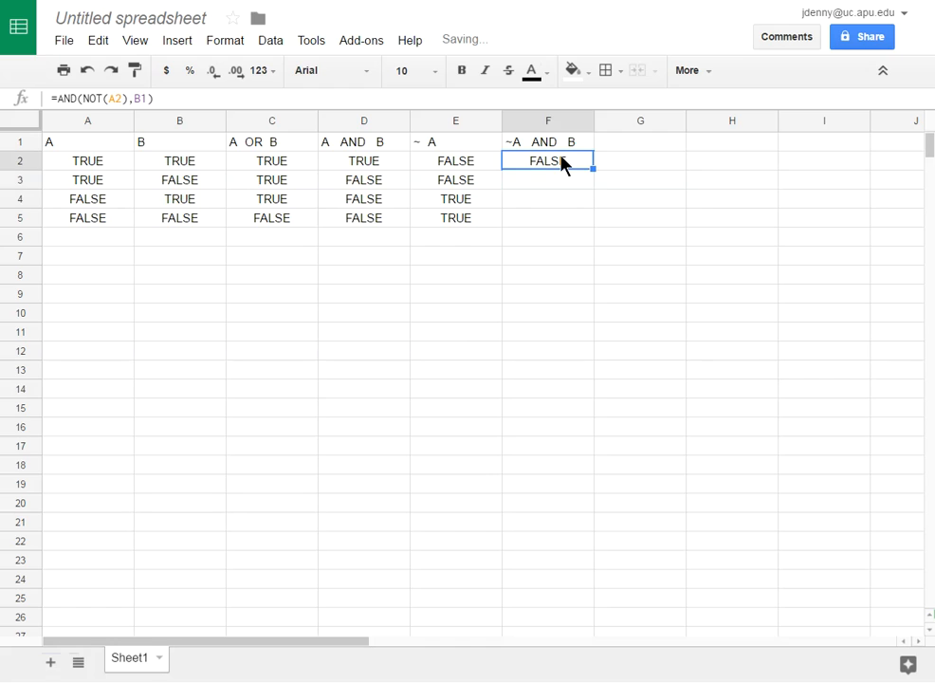
Step: Fill the ~A AND B formula from F2 down through F5
left_click_drag(593, 169, 582, 220)
left_click(561, 256)
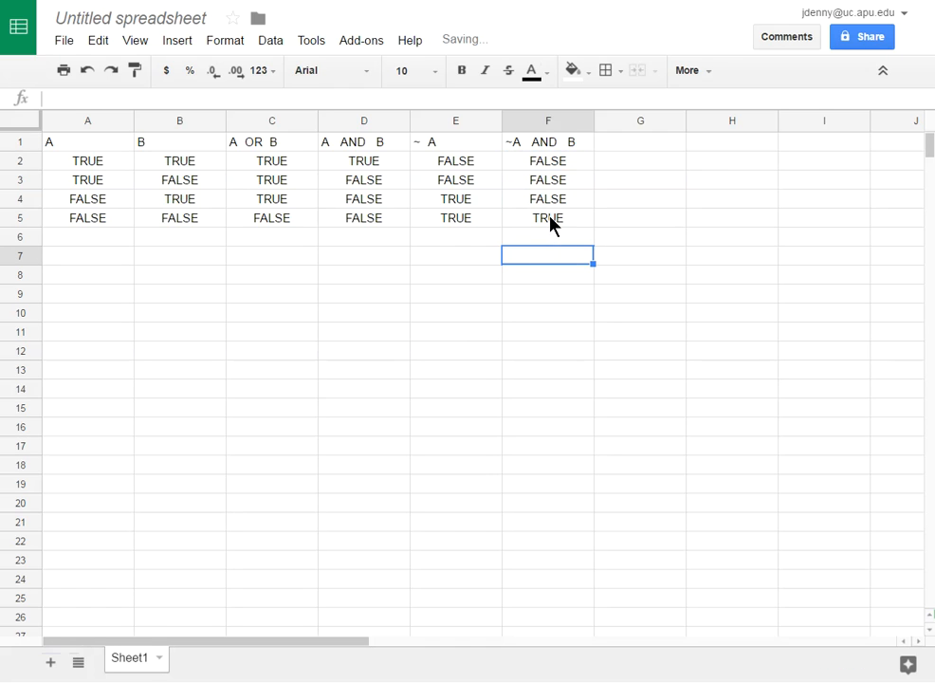
Step: Check the formula in F5 and its cell references against the A, B and ~A values in row 5
left_click(544, 217)
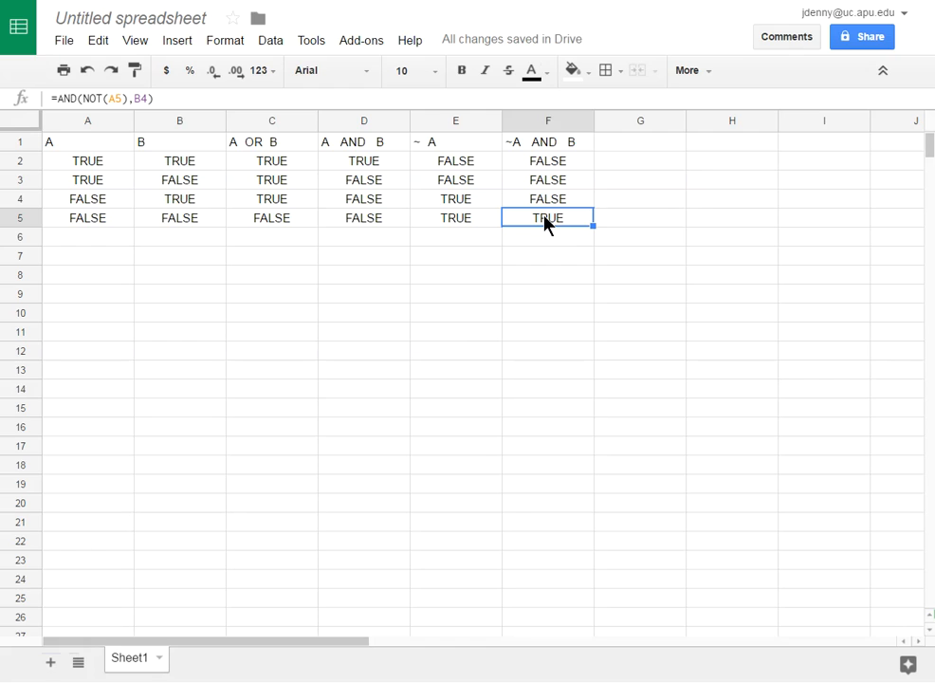
left_click(110, 203)
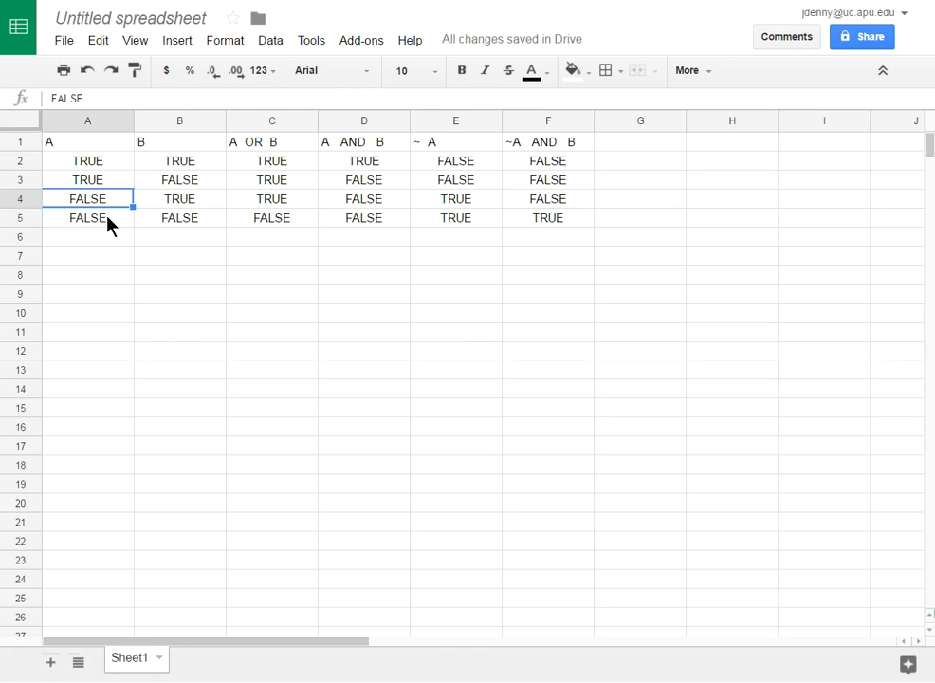
left_click(442, 220)
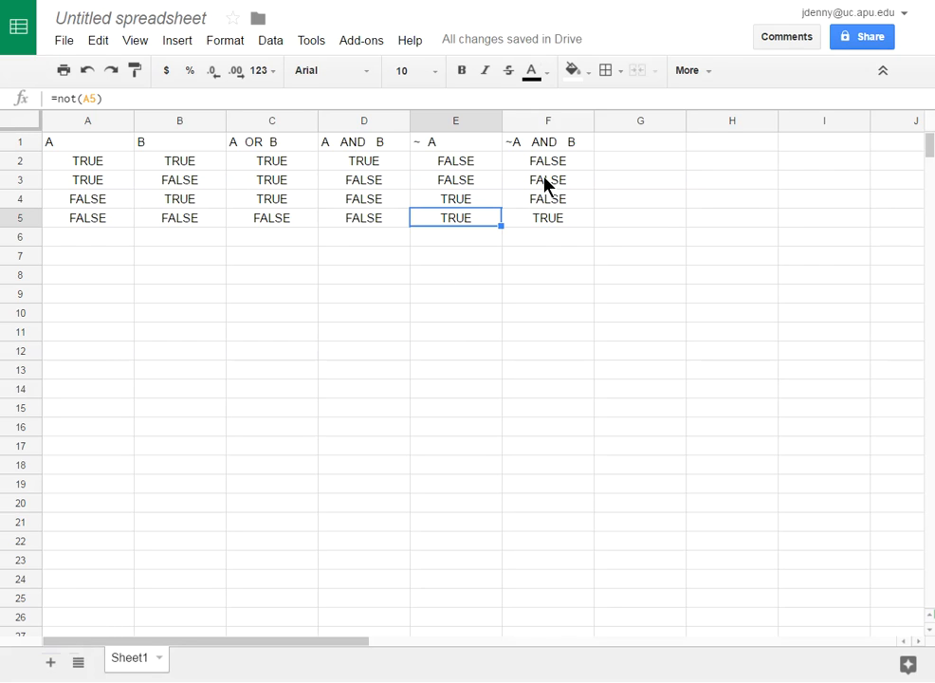
left_click(188, 220, "ctrl")
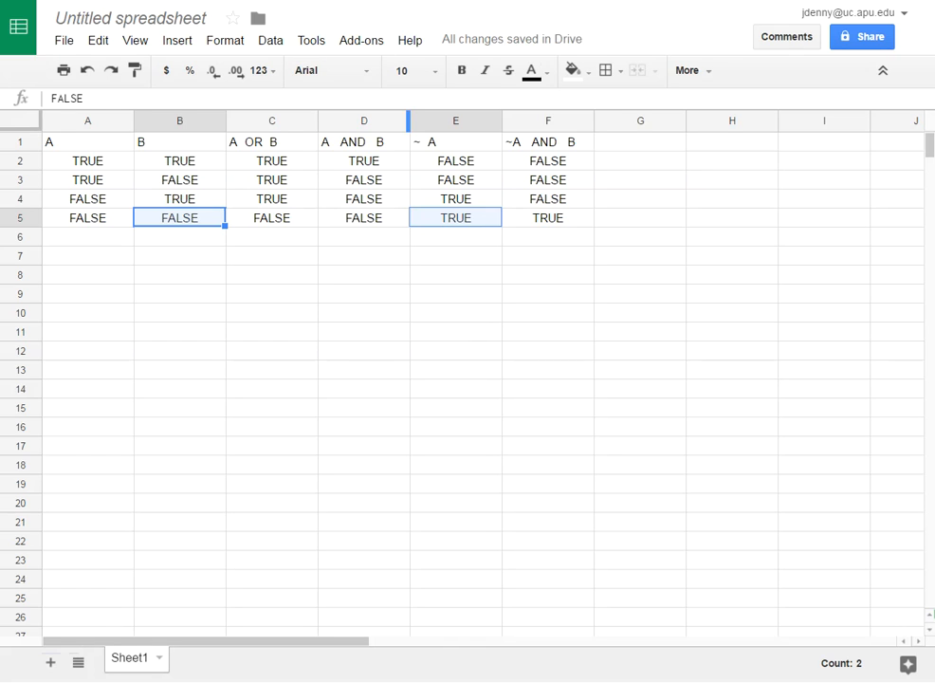
left_click(560, 220)
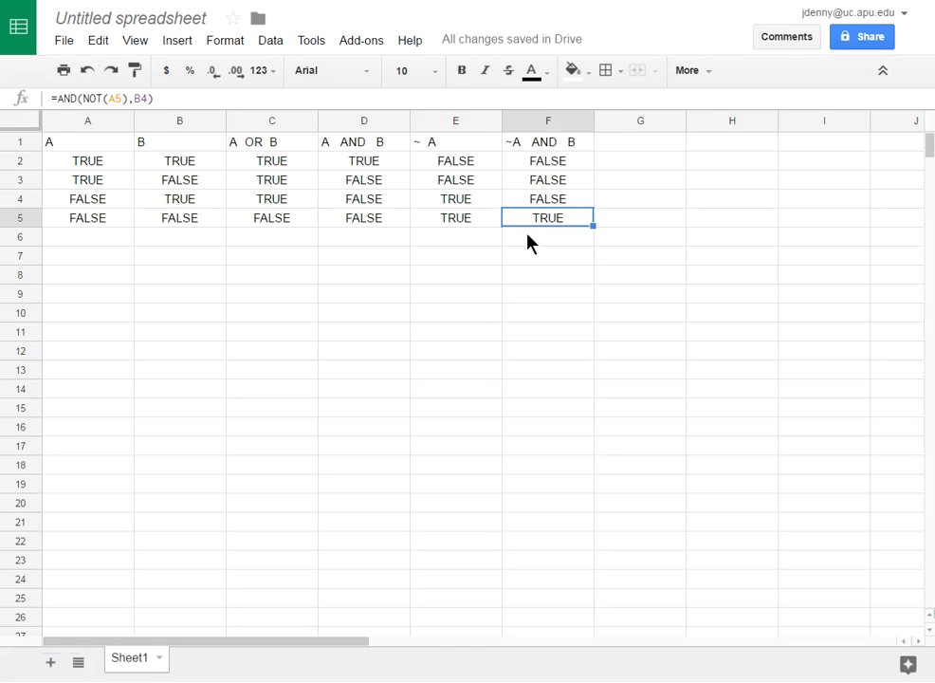
left_click(544, 254)
left_click(548, 216)
left_click_drag(157, 97, 136, 97)
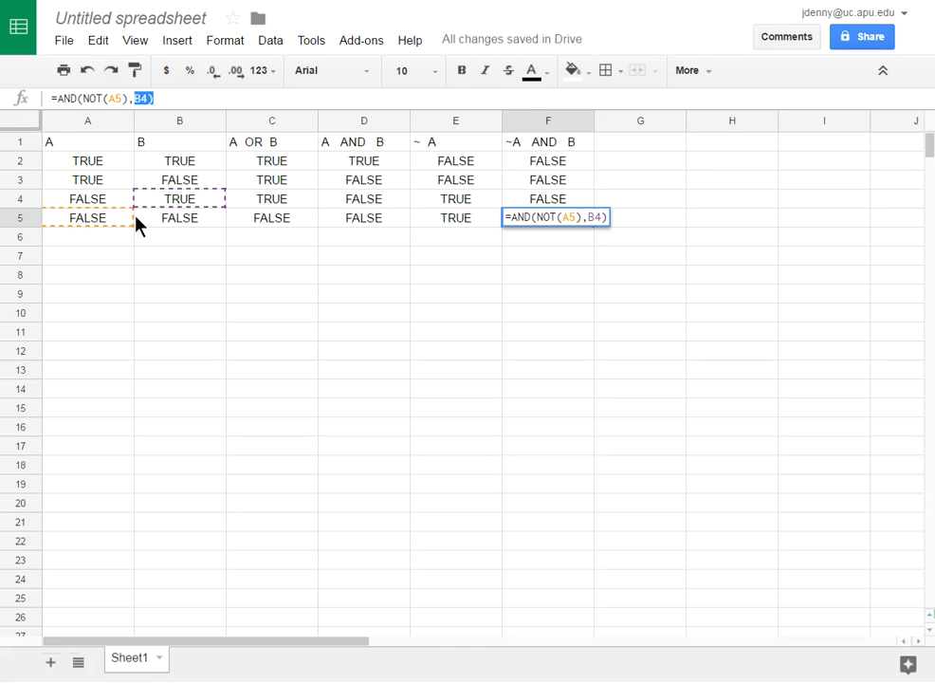
key("Return")
Step: Correct the second AND argument in F2 to B2, making the formula =AND(NOT(A2),B2)
left_click(544, 161)
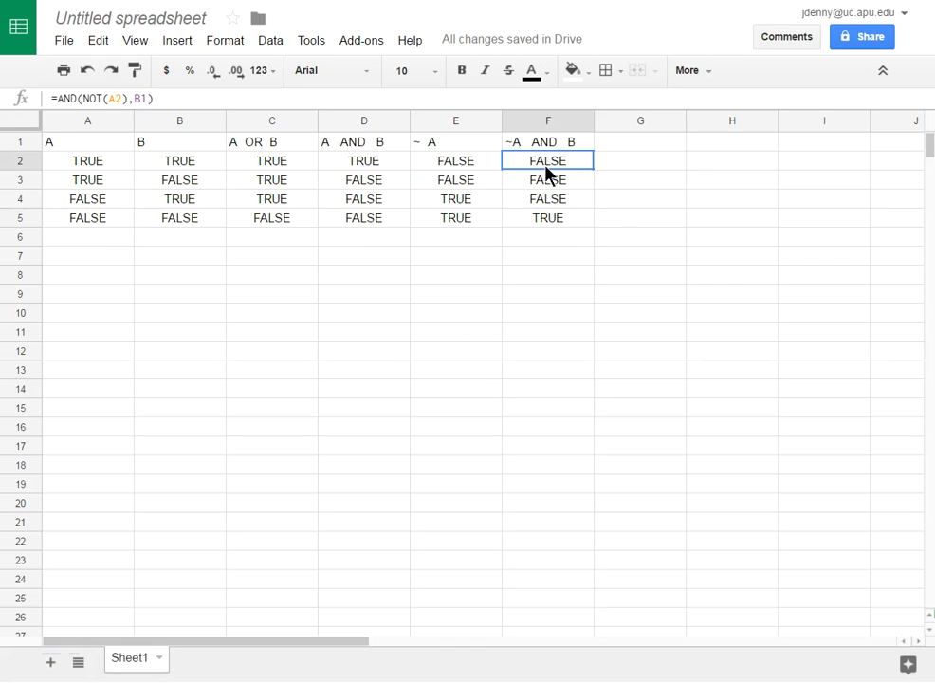
left_click(153, 99)
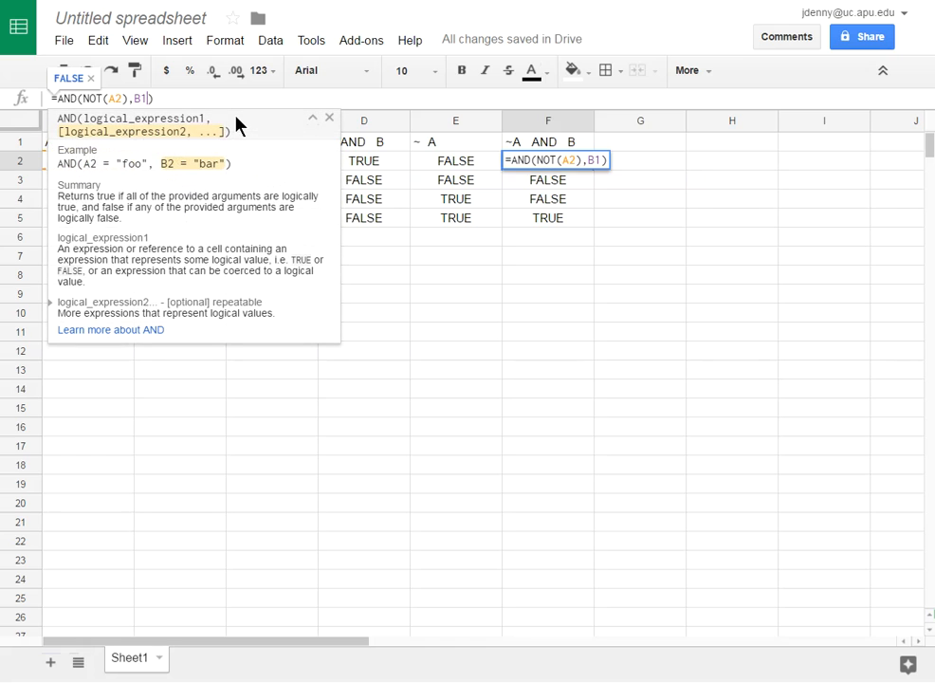
key("Escape")
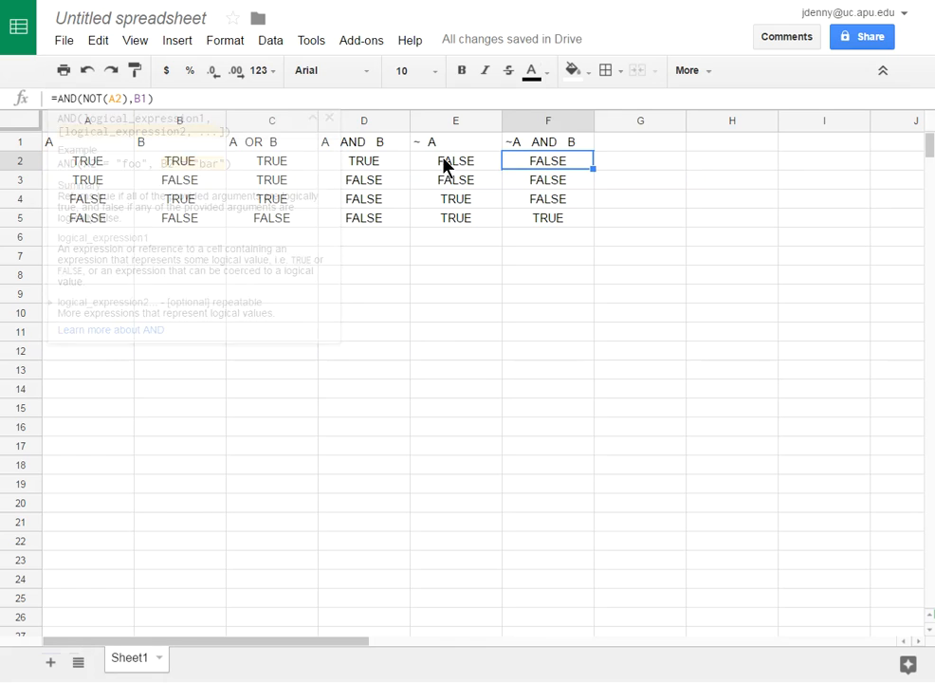
double_click(536, 163)
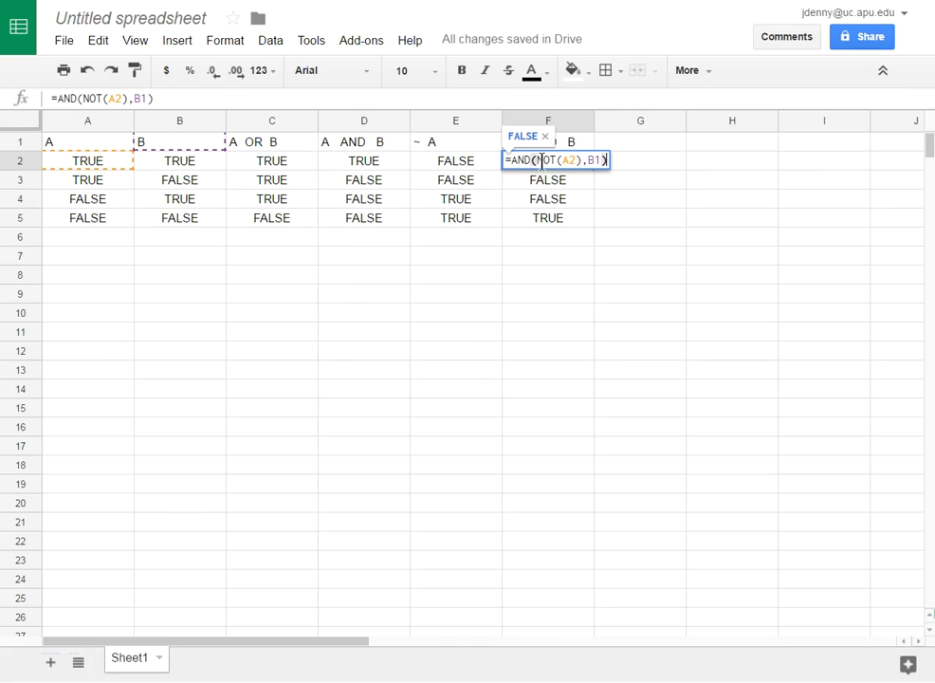
key("BackSpace")
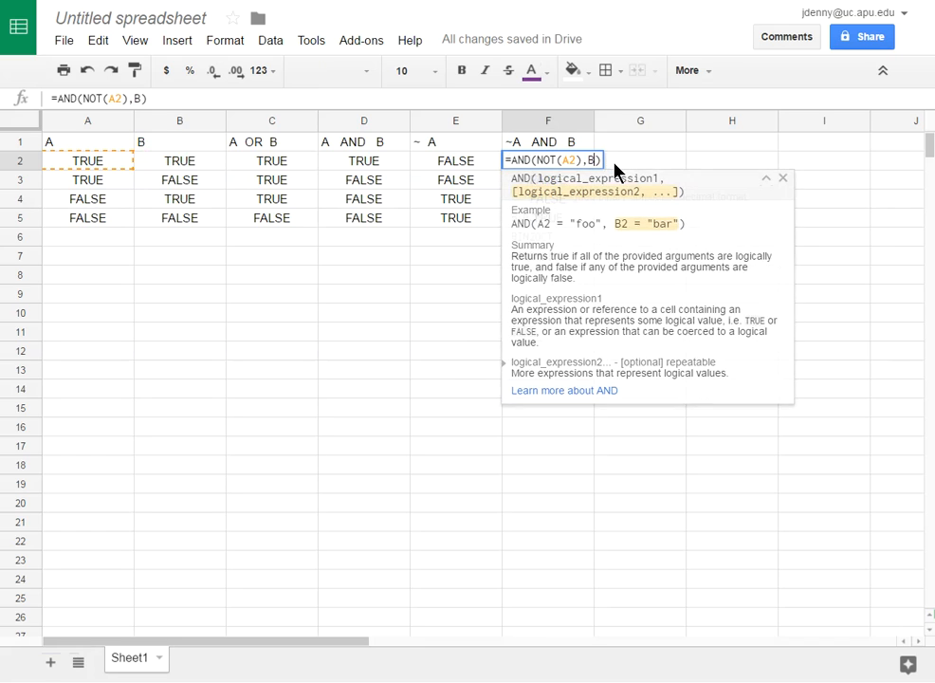
type("w")
key("BackSpace")
type("2")
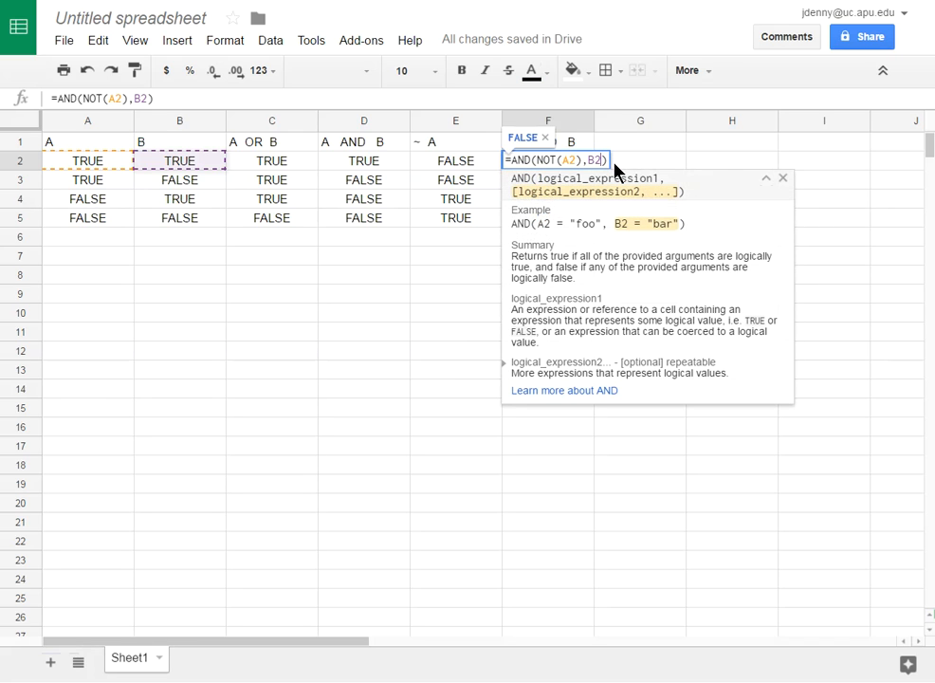
key("Return")
Step: Fill the corrected formula in F2 down through F5
left_click(586, 161)
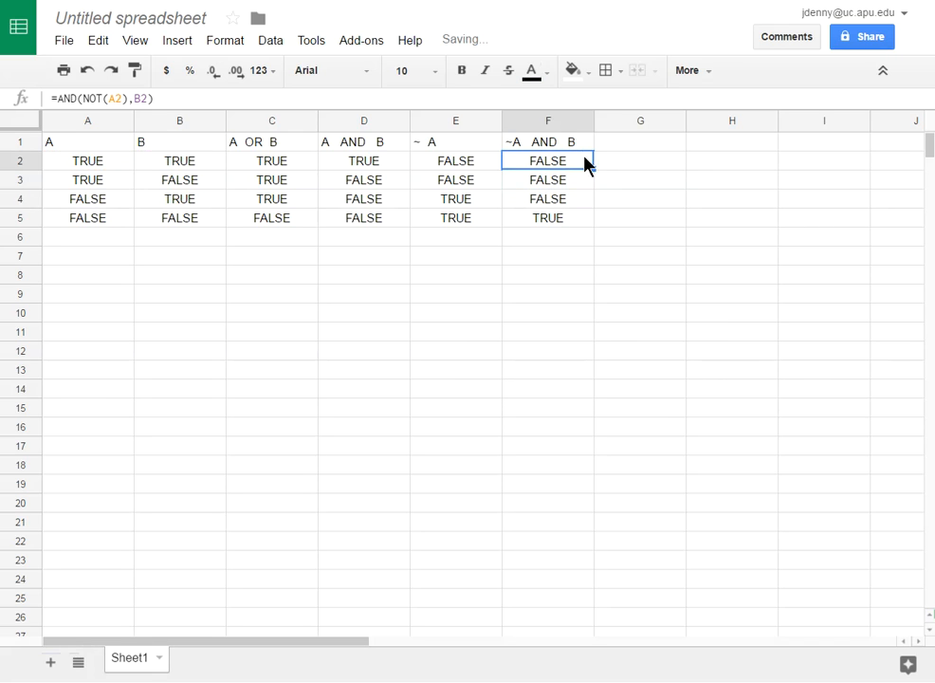
left_click_drag(595, 171, 579, 271)
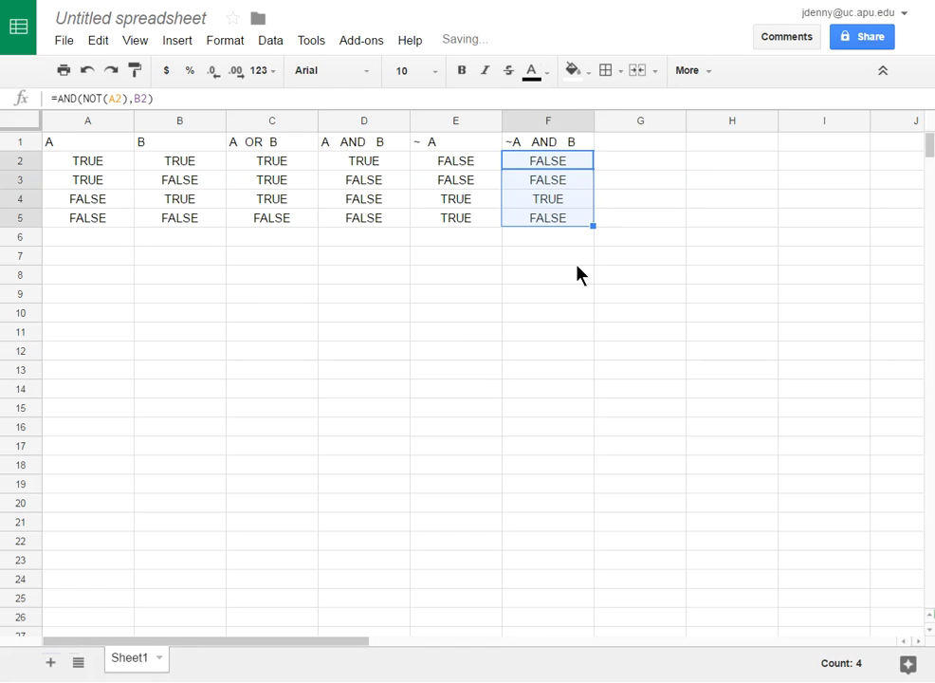
left_click(564, 287)
Step: Review the F2 formula and compare the ~A AND B results with the ~A and B columns, especially in row 4
double_click(558, 161)
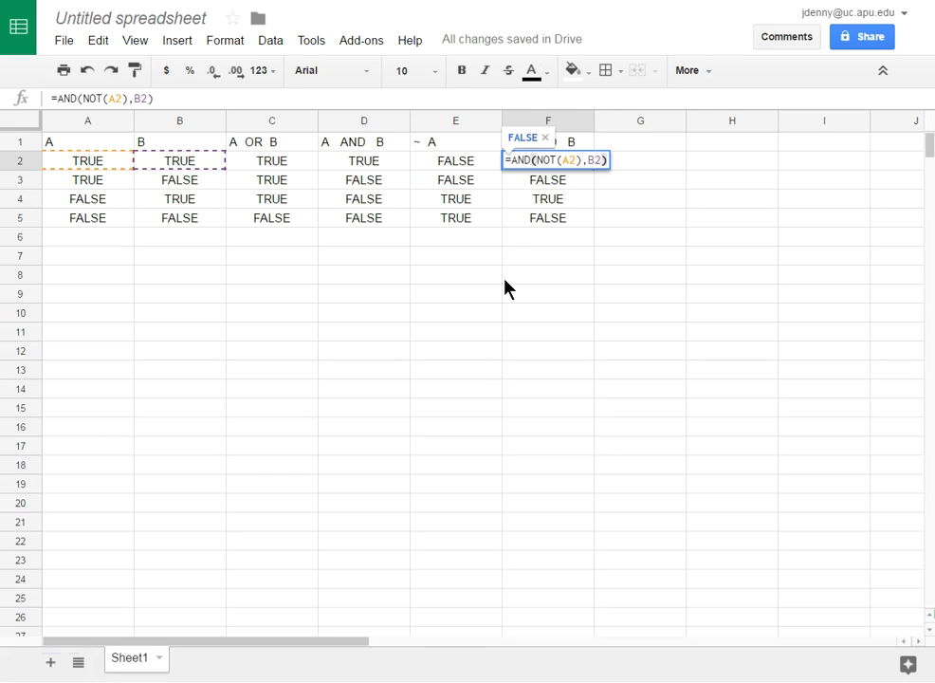
key("Return")
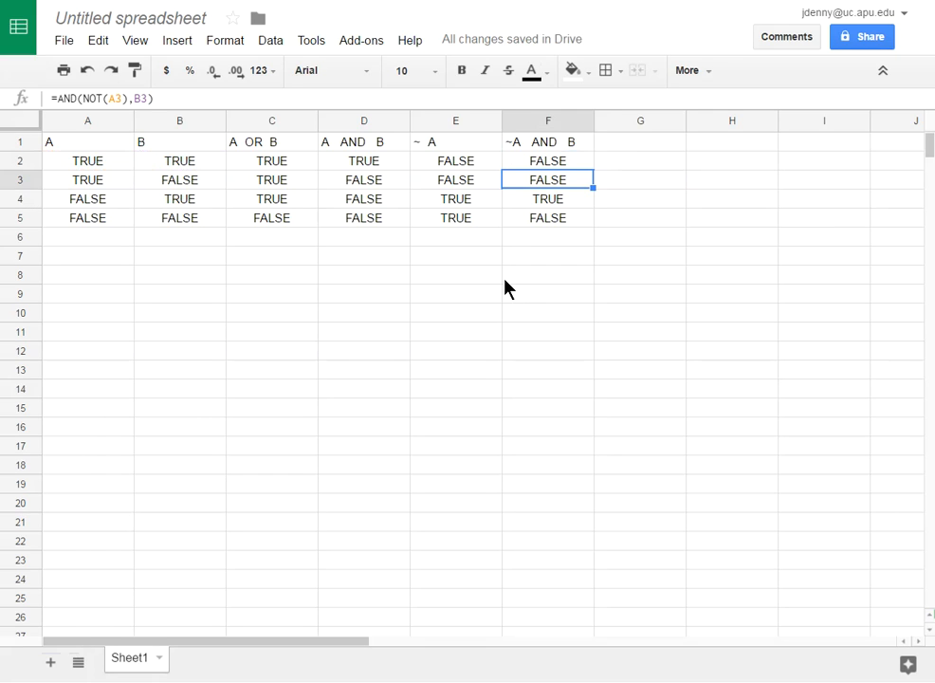
left_click(478, 167)
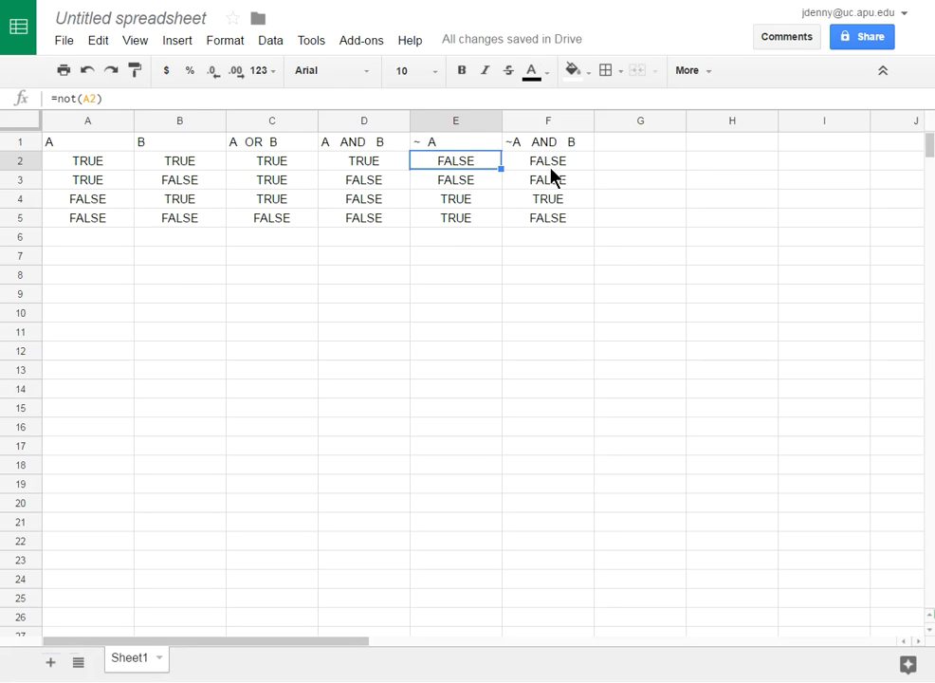
left_click(546, 201)
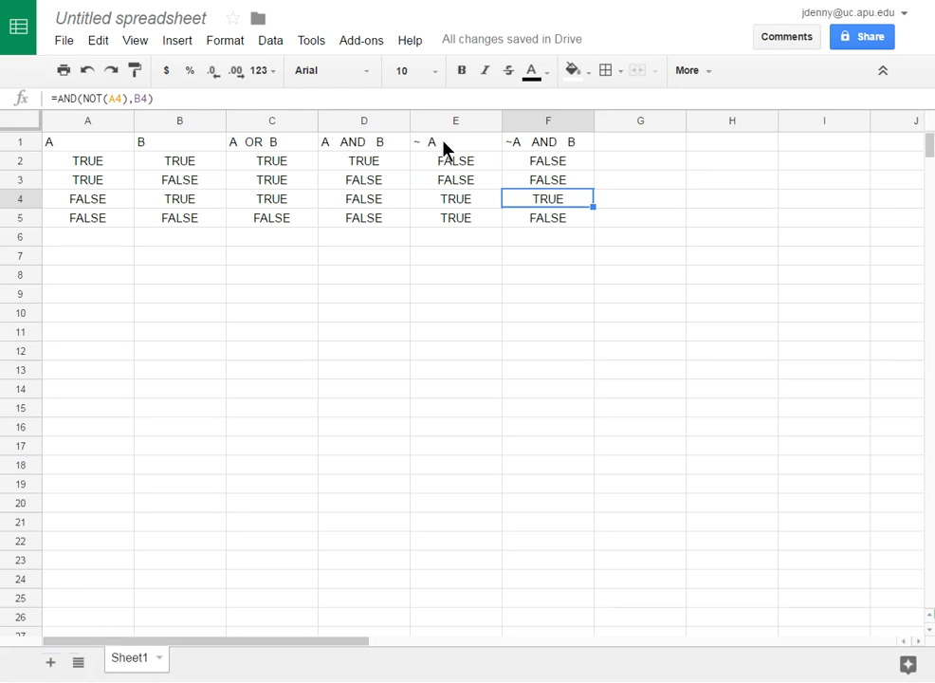
left_click(445, 201)
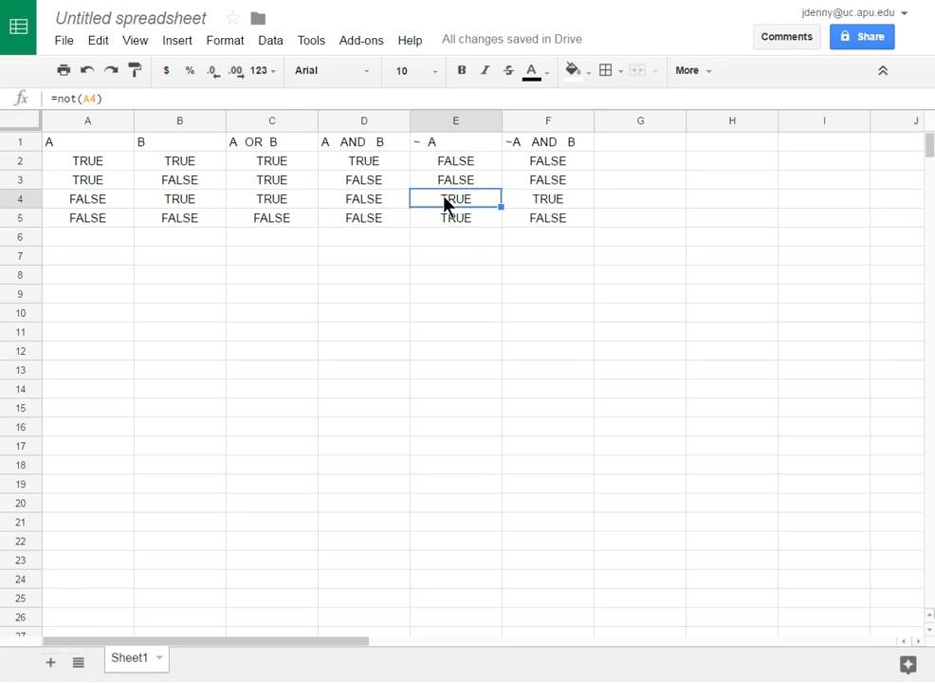
left_click(196, 201)
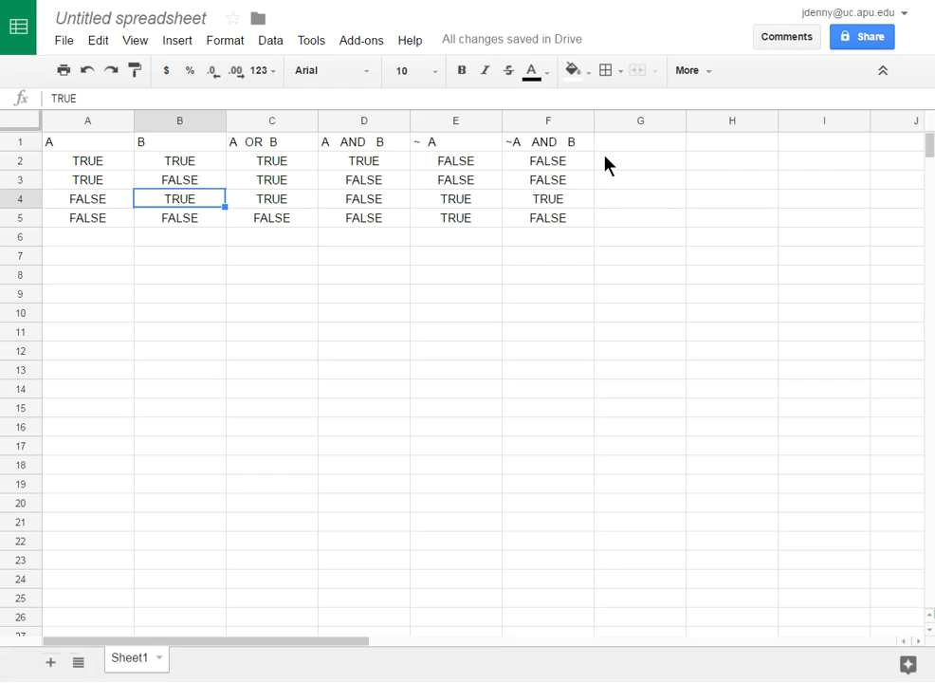
left_click(232, 265)
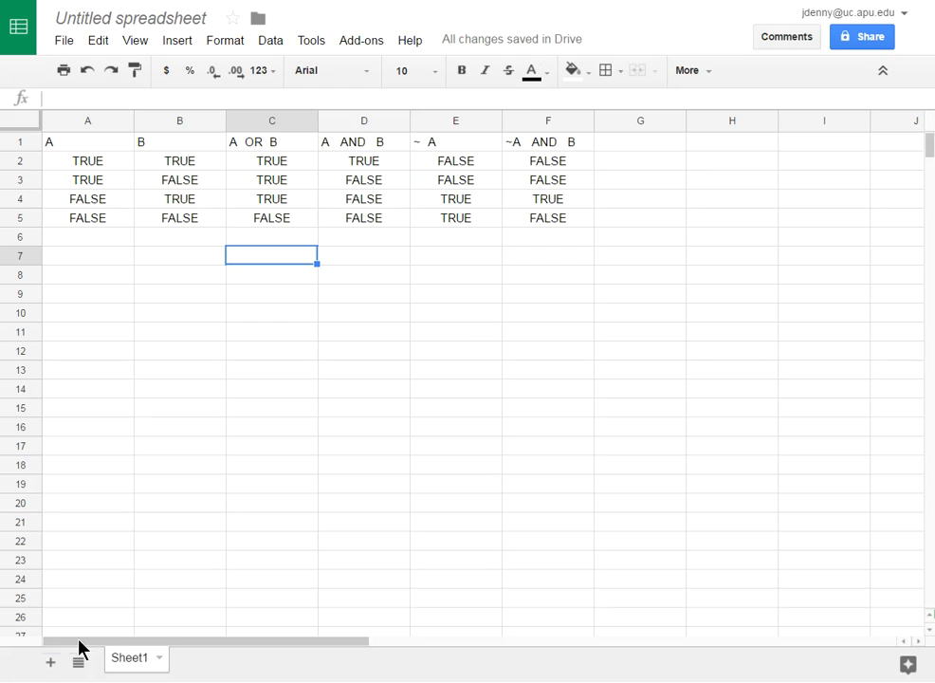
Step: Add a new sheet and enter the column headings A, B and C in A1 through C1
left_click(52, 662)
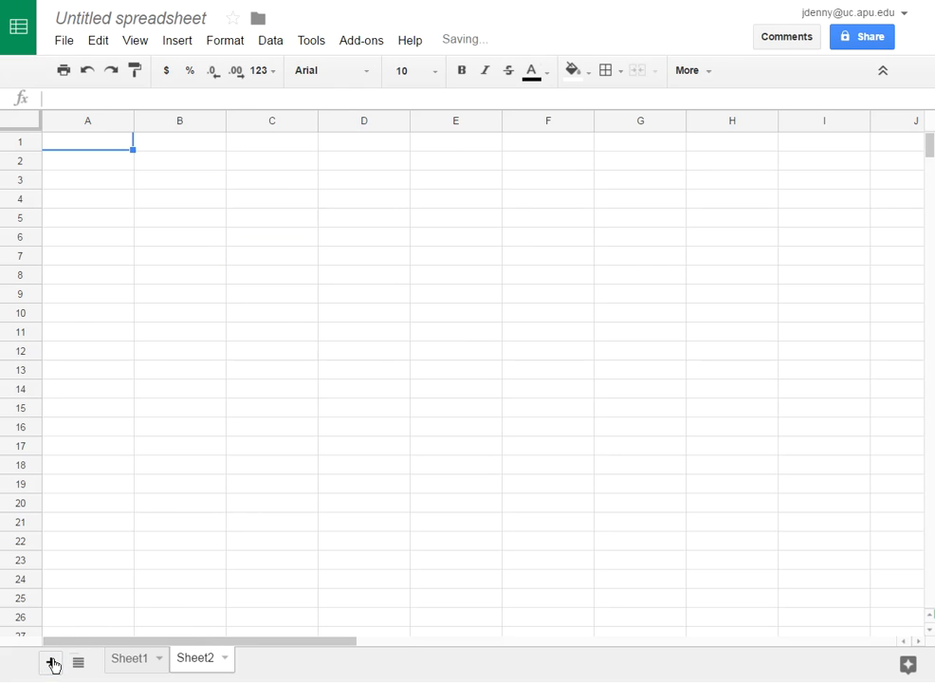
type("A")
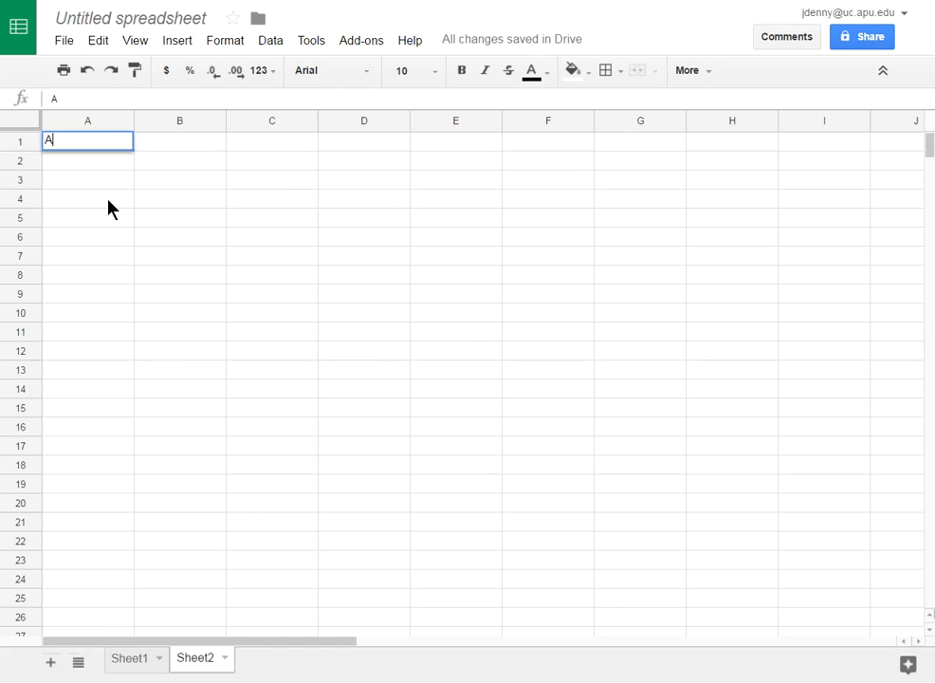
key("Tab")
type("B")
key("Tab")
type("C")
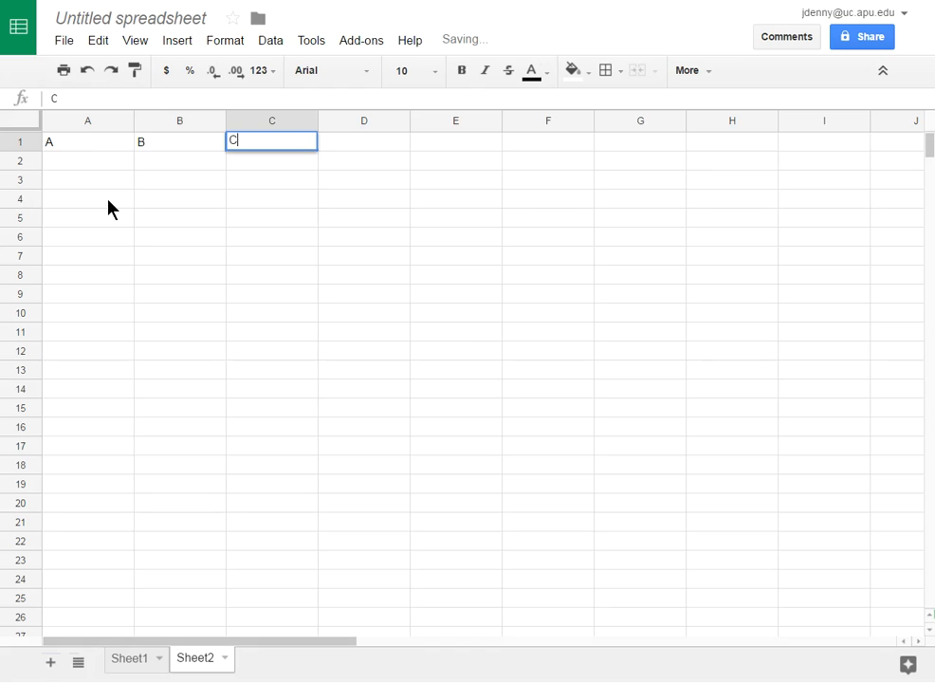
key("Return")
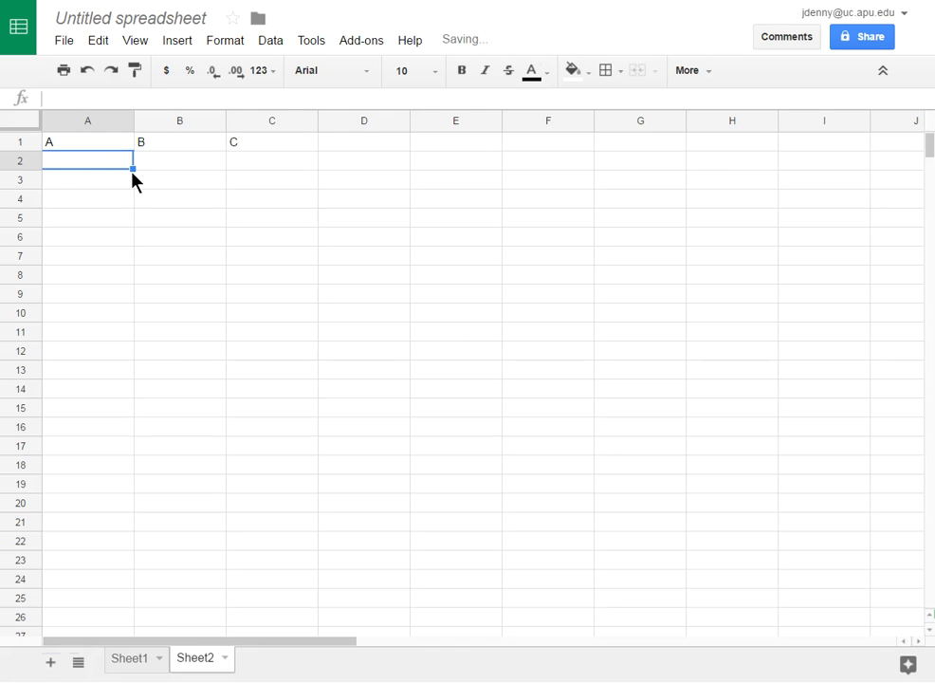
Step: Enter TRUE in cells A2 through A5 of the new sheet
type("TRE")
key("BackSpace")
type("ue")
key("Return")
type("TRUE")
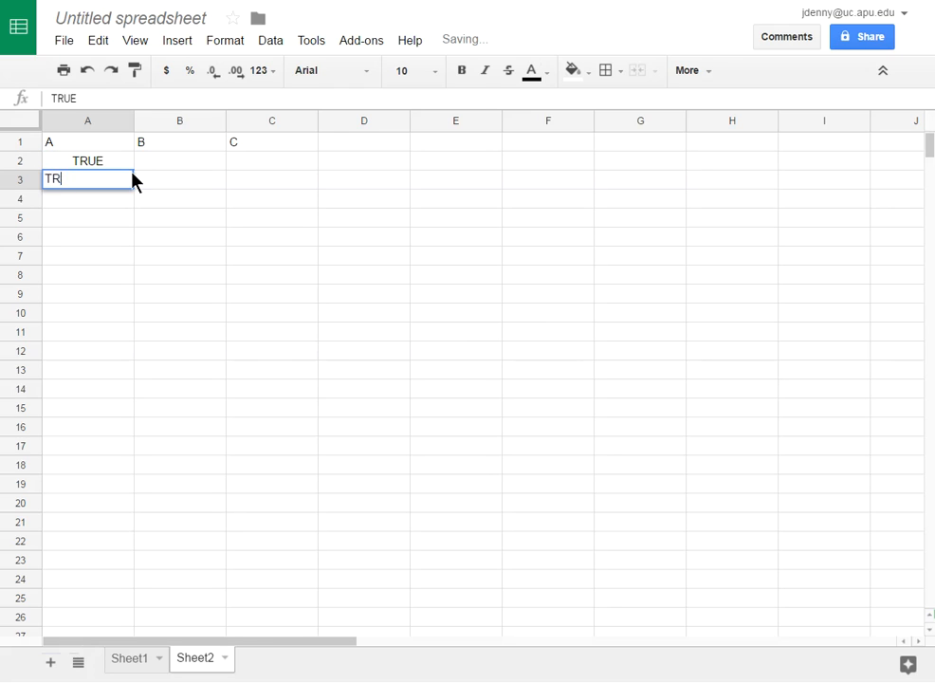
key("Return")
type("TRUE")
key("Return")
type("TRUE")
key("Return")
Step: Enter FALSE in A6 and A7 and copy the pair into A8 and A9
type("False")
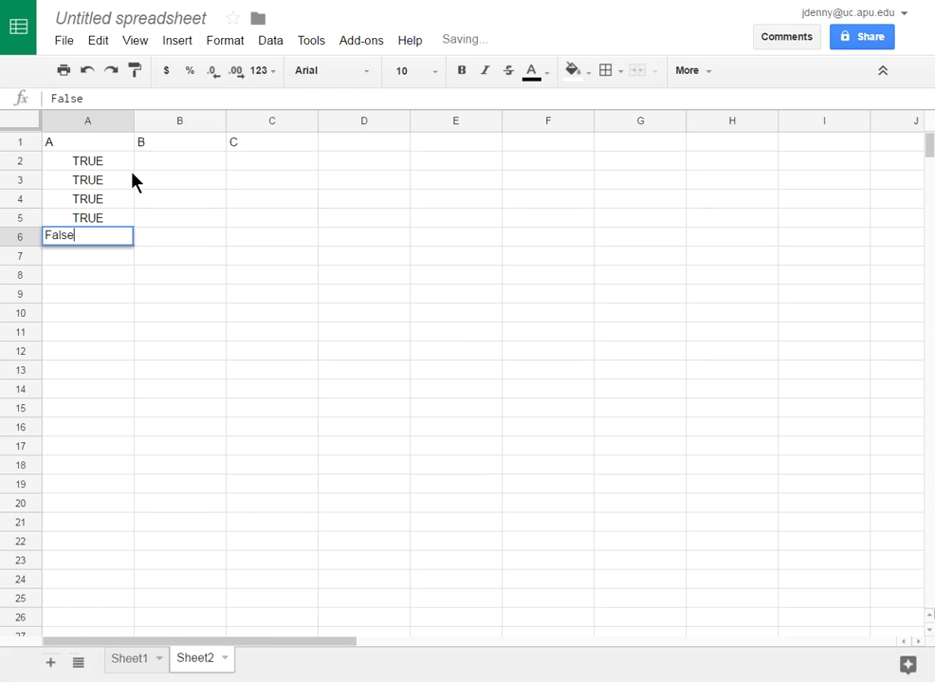
key("Return")
type("False")
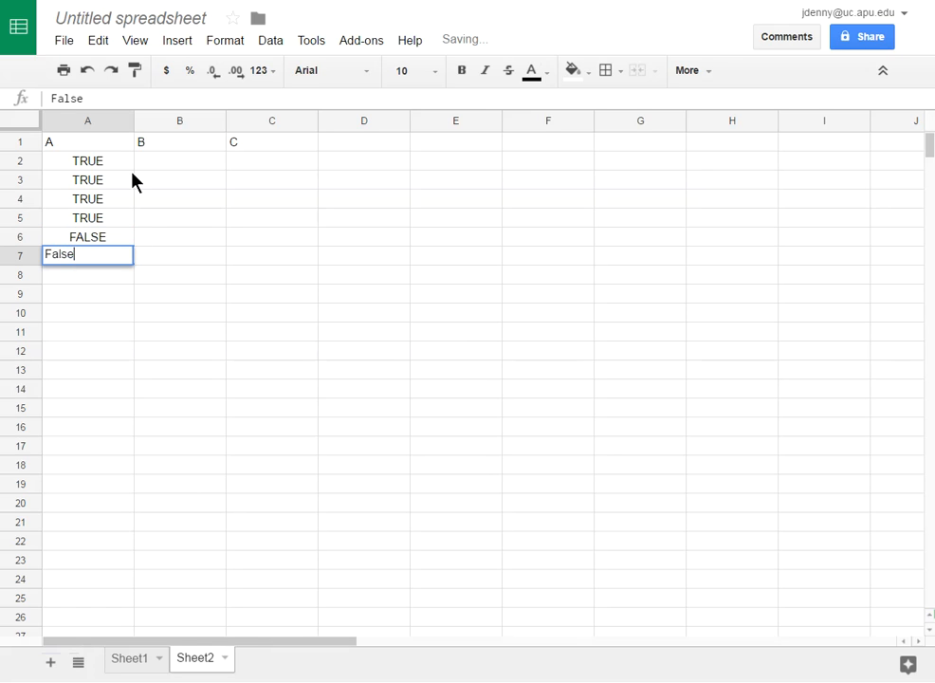
key("Return")
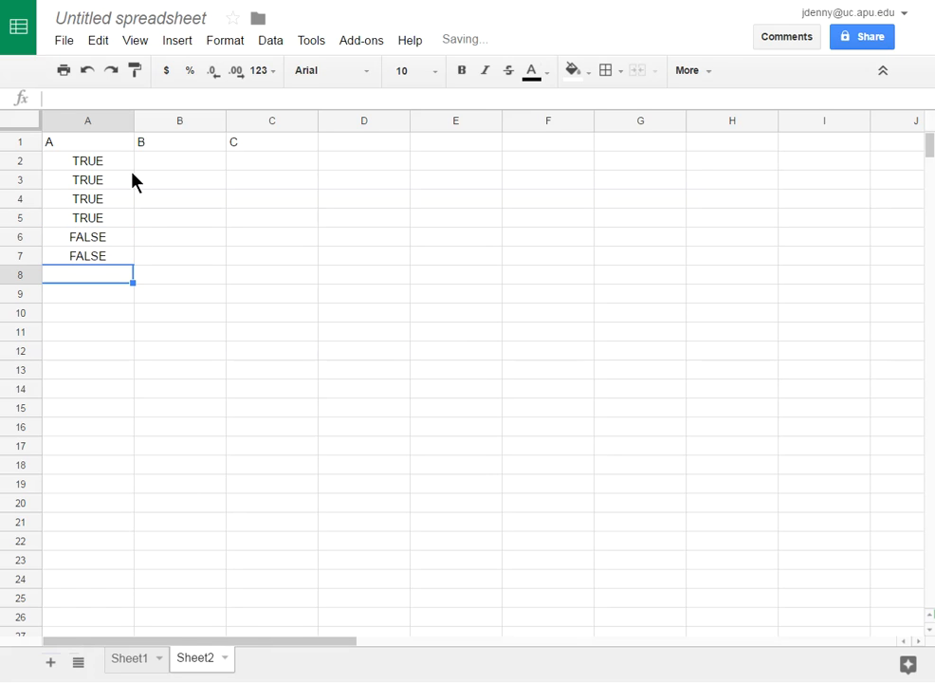
left_click_drag(92, 240, 89, 257)
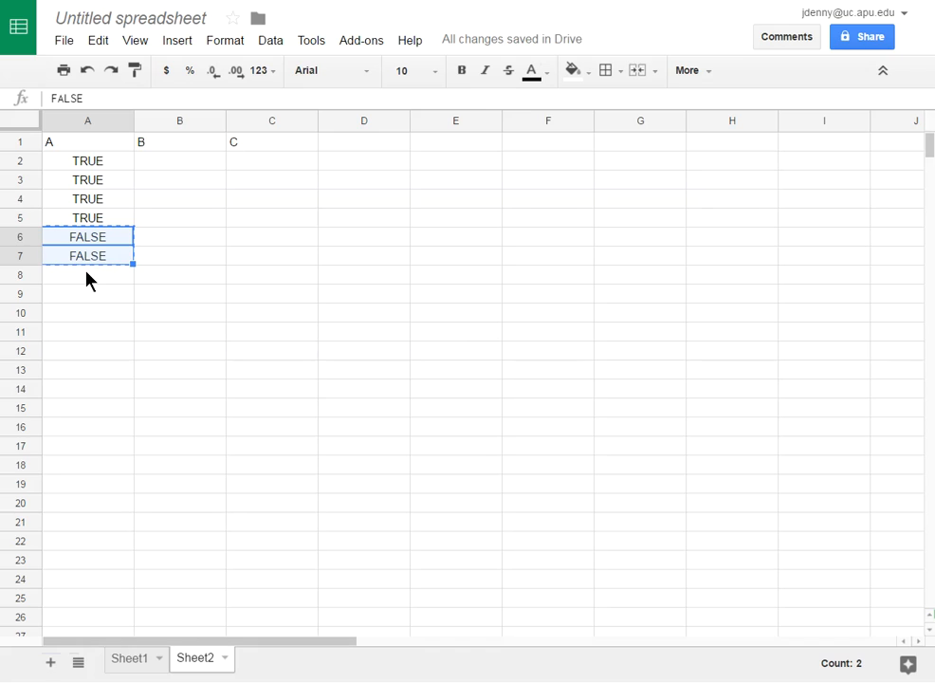
key("ctrl+c")
left_click(85, 274)
key("ctrl+v")
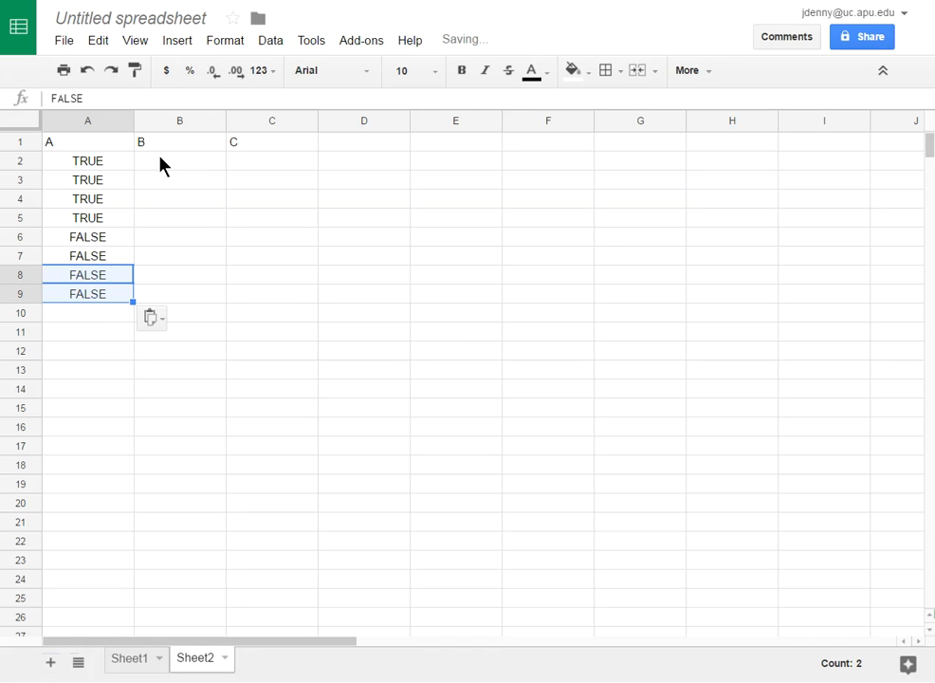
Step: Enter TRUE in B2 and B3 under the B heading
left_click(160, 163)
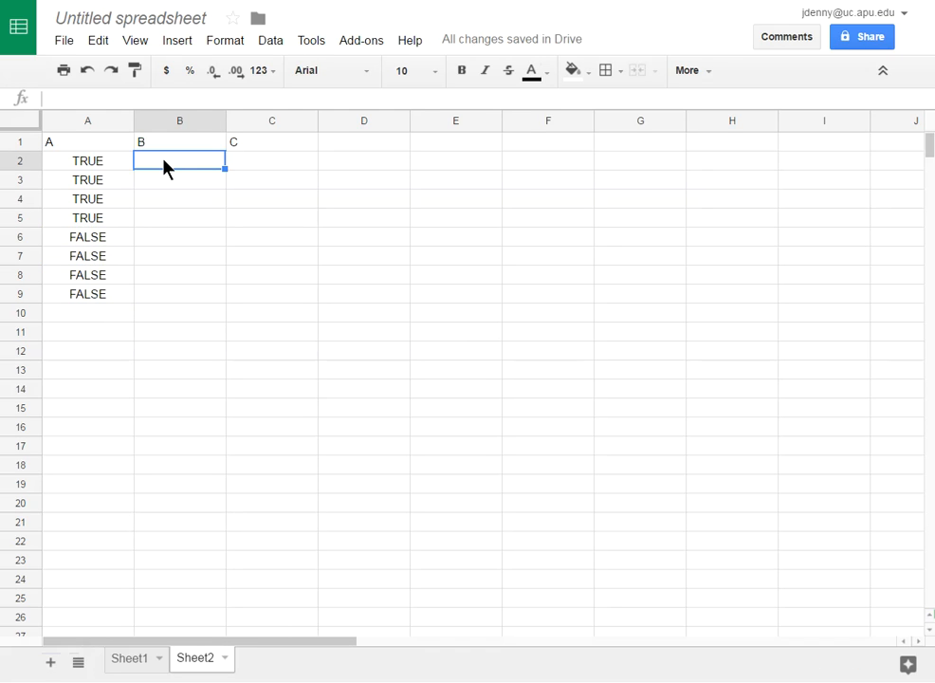
type("Treu")
key("BackSpace")
key("BackSpace")
type("ue")
key("Return")
type("T")
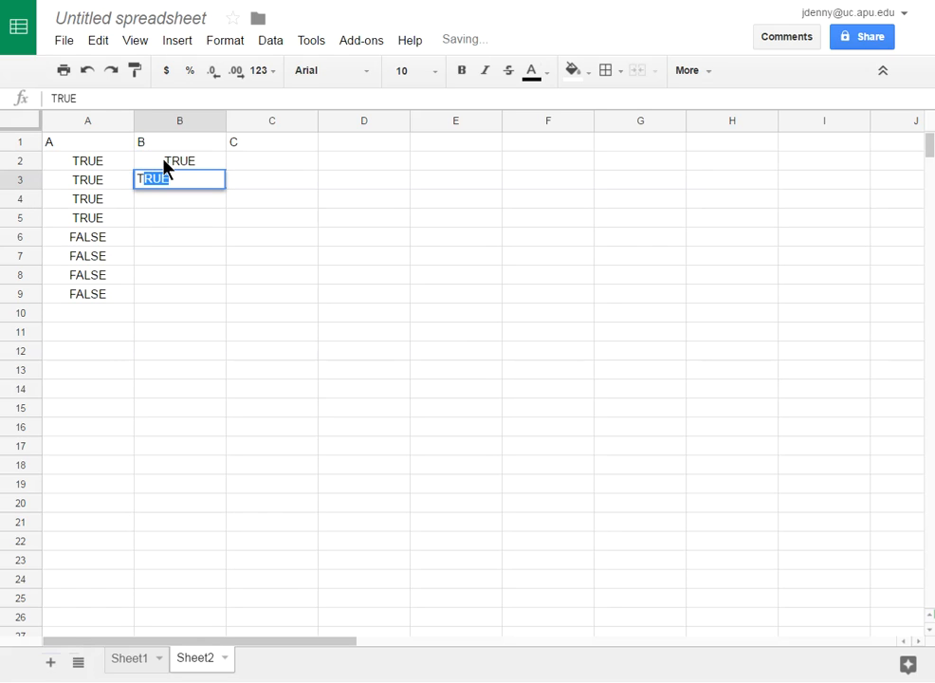
left_click(176, 233)
Step: Copy the TRUE pair from B2 and B3 into B6 and B7
left_click_drag(184, 165, 180, 187)
left_click(174, 218)
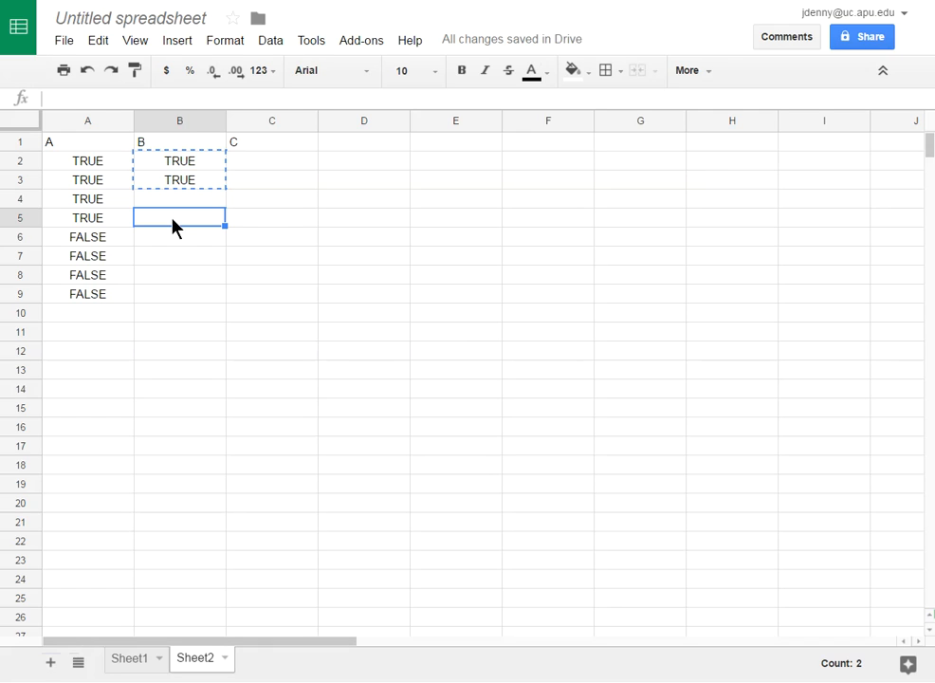
left_click(168, 237)
key("ctrl+v")
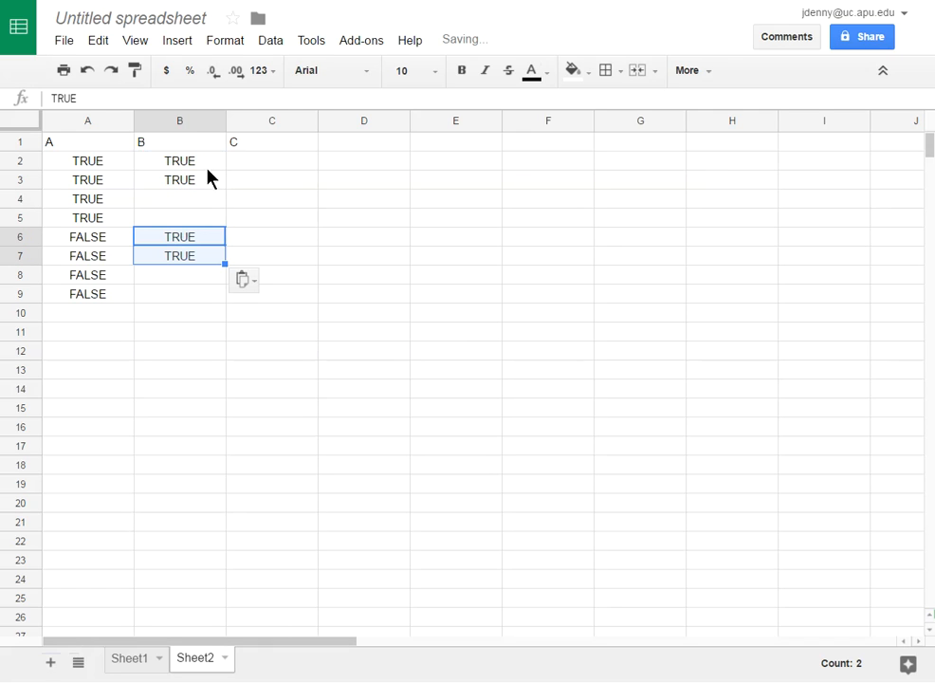
left_click(236, 161)
type("Treu")
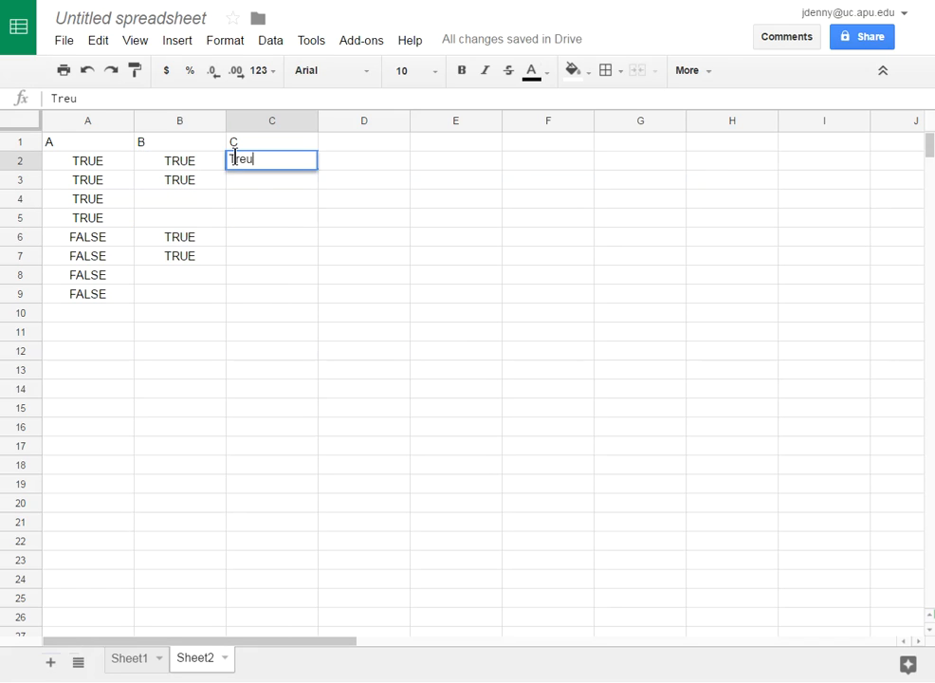
key("BackSpace")
key("BackSpace")
key("BackSpace")
Step: Copy the FALSE pair from A6 and A7 into B4:B5 and B8:B9
left_click_drag(96, 238, 100, 257)
key("ctrl+c")
left_click(195, 208)
key("ctrl+v")
left_click(176, 277)
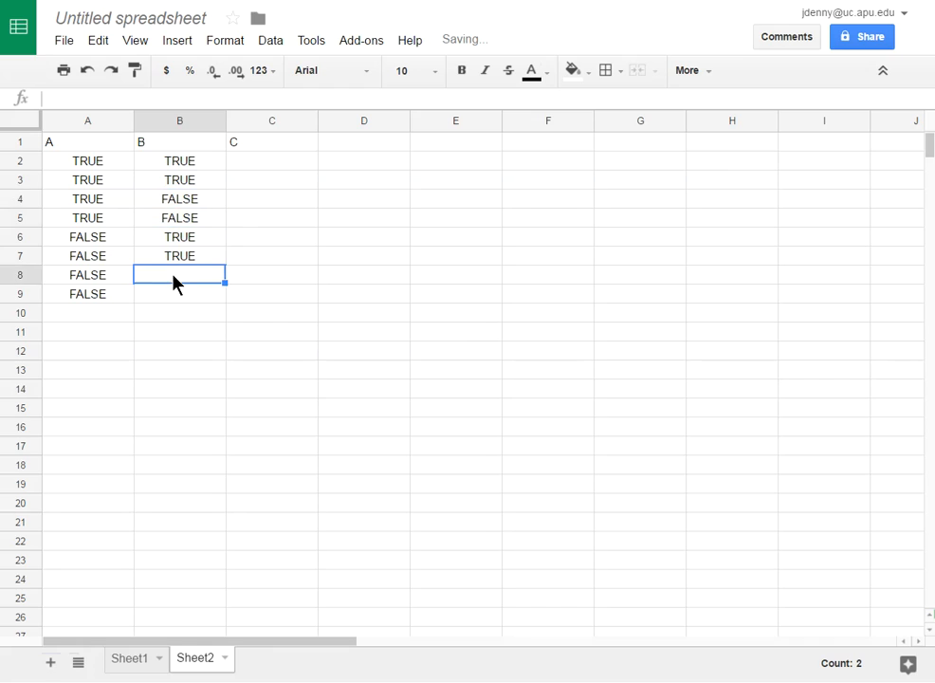
key("ctrl+v")
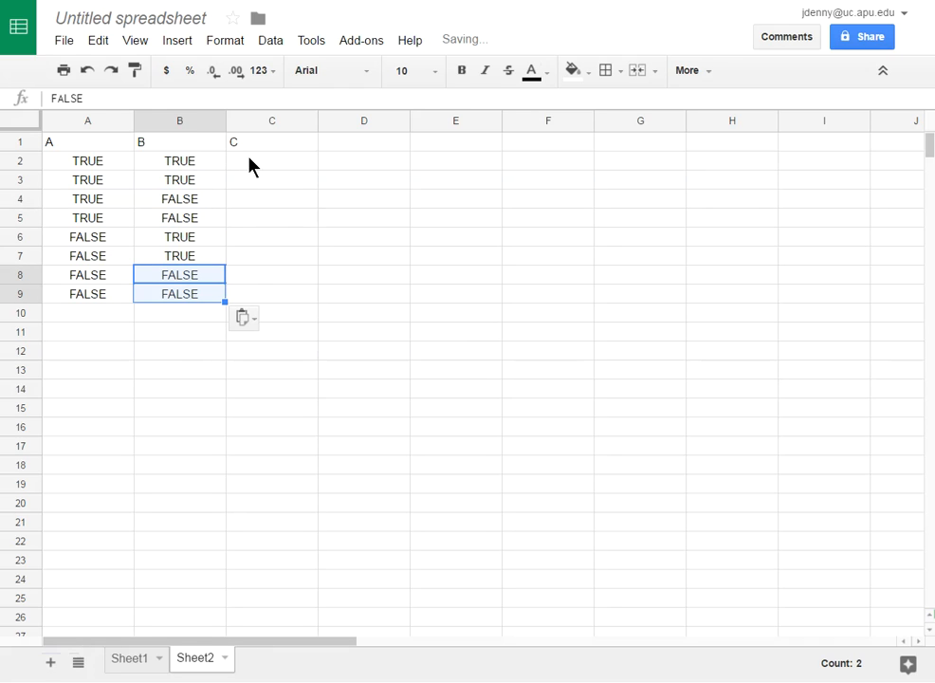
Step: Enter TRUE in C2 and FALSE in C3, and repeat the alternating pair down column C through C9
left_click(251, 163)
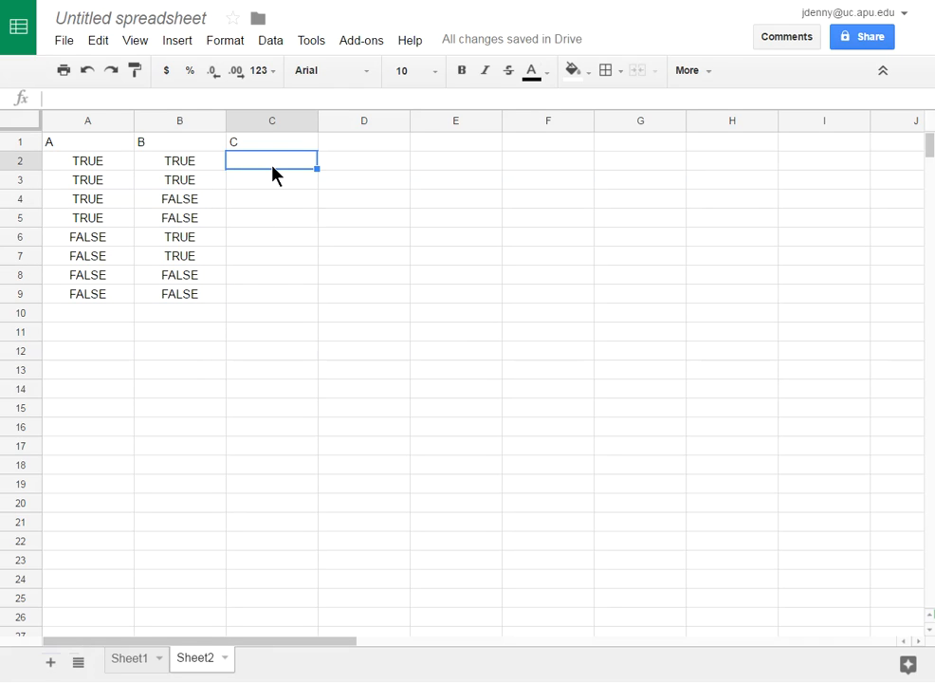
type("Treu")
key("BackSpace")
key("BackSpace")
type("ue")
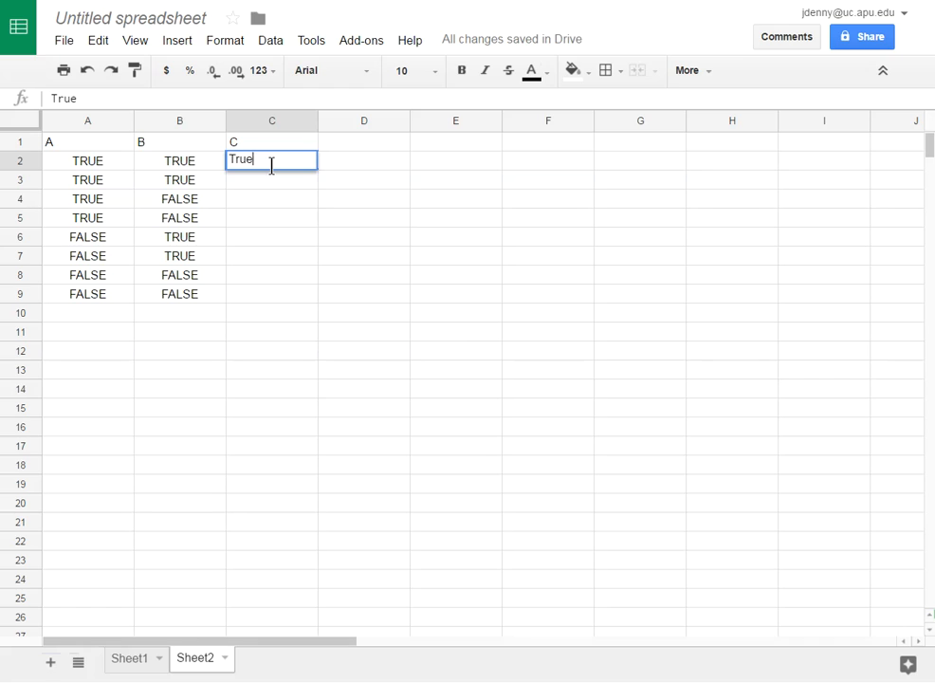
key("Return")
type("False")
key("Return")
key("Down")
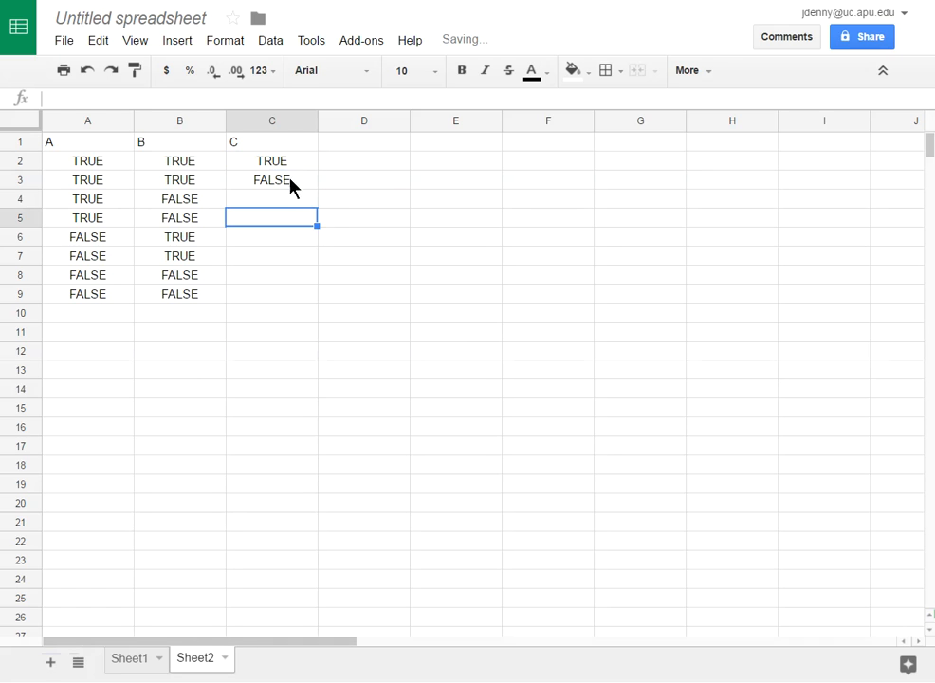
left_click_drag(291, 167, 307, 299)
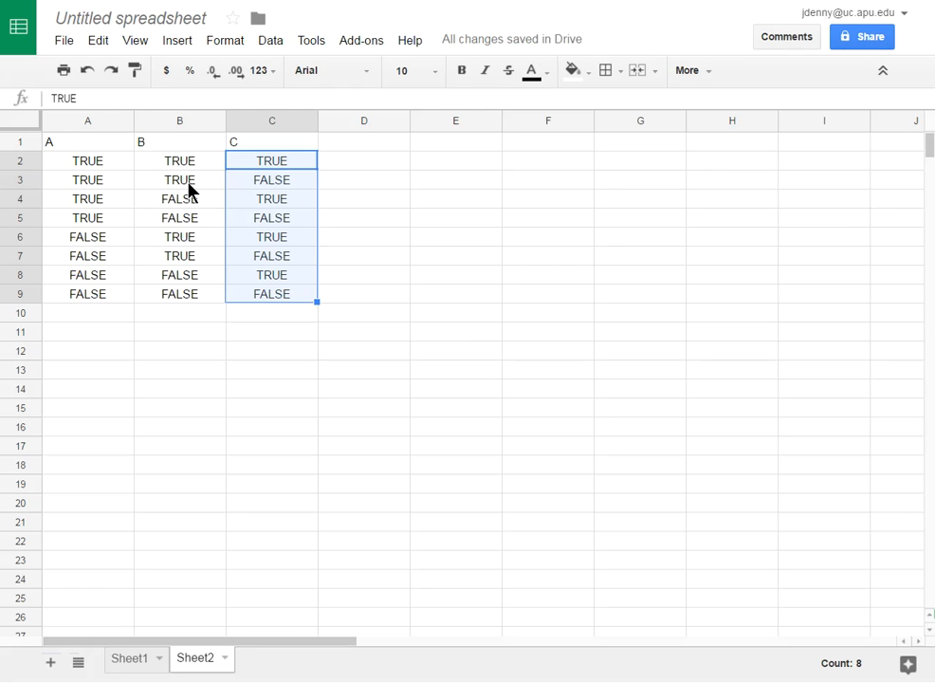
Step: Enter the heading "A AND B OR C" in D1 and fit column D's width to it
left_click(363, 251)
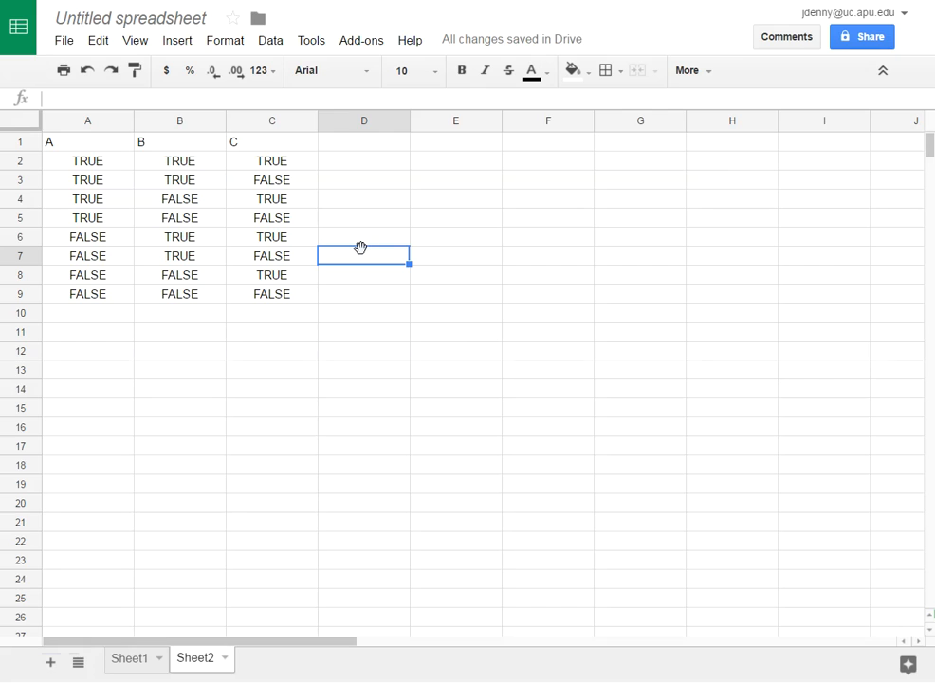
left_click(341, 142)
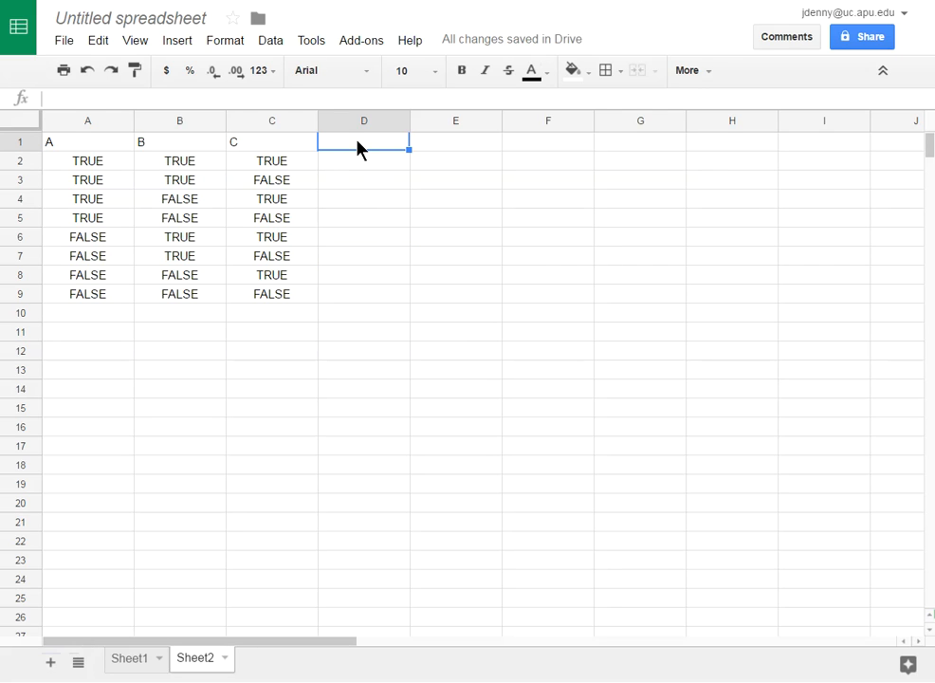
type("A  AND ")
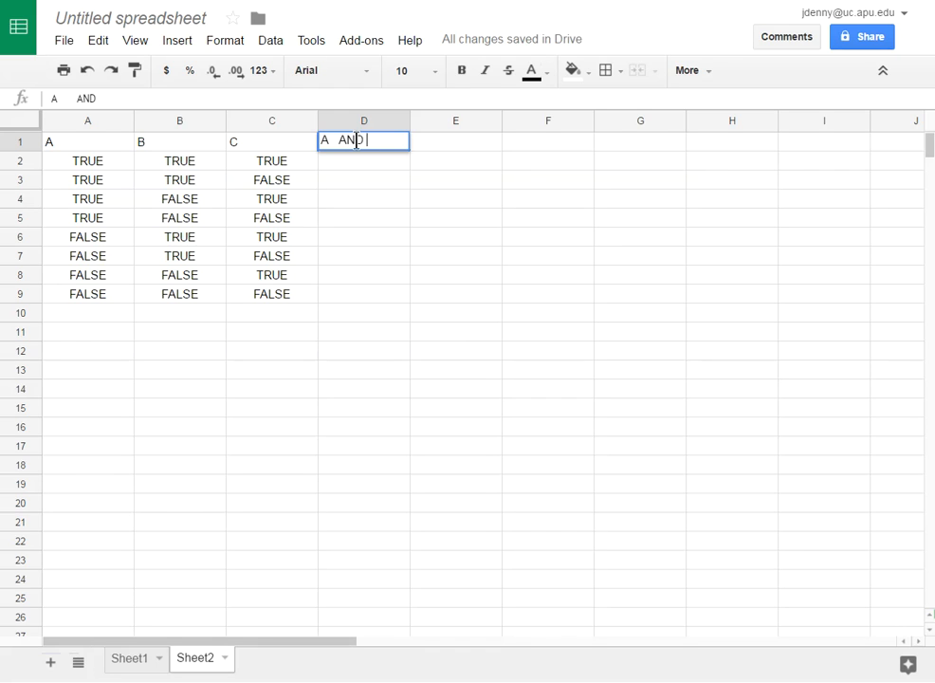
type(" B  OR  C")
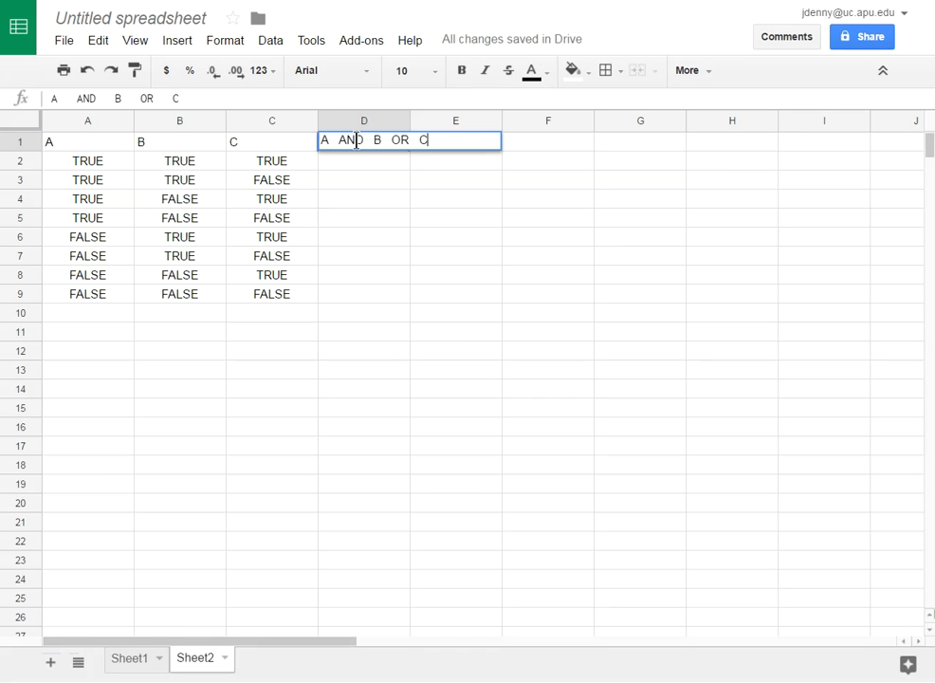
left_click(427, 212)
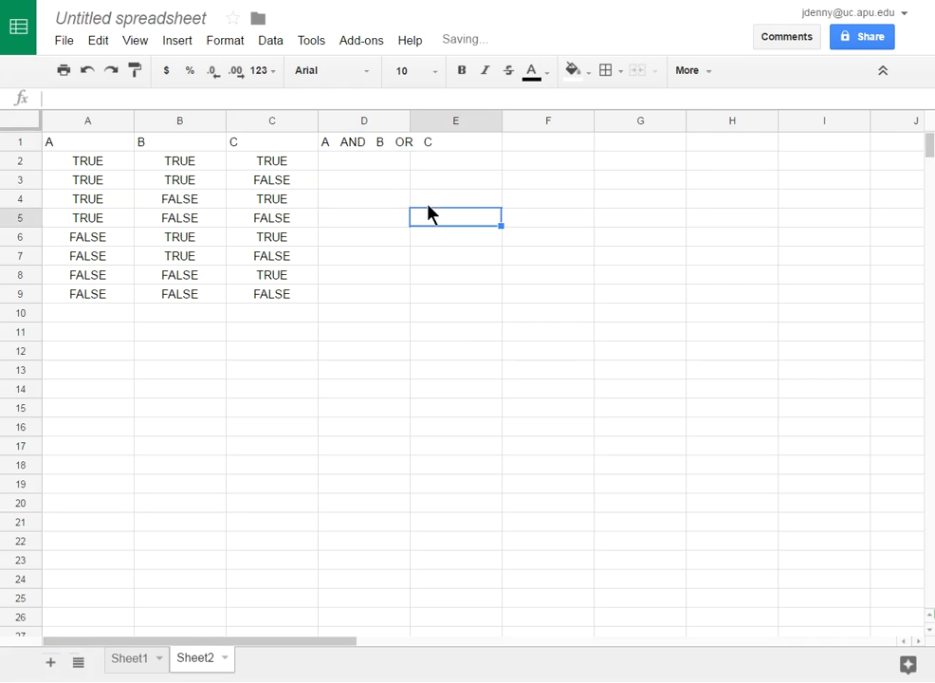
double_click(409, 121)
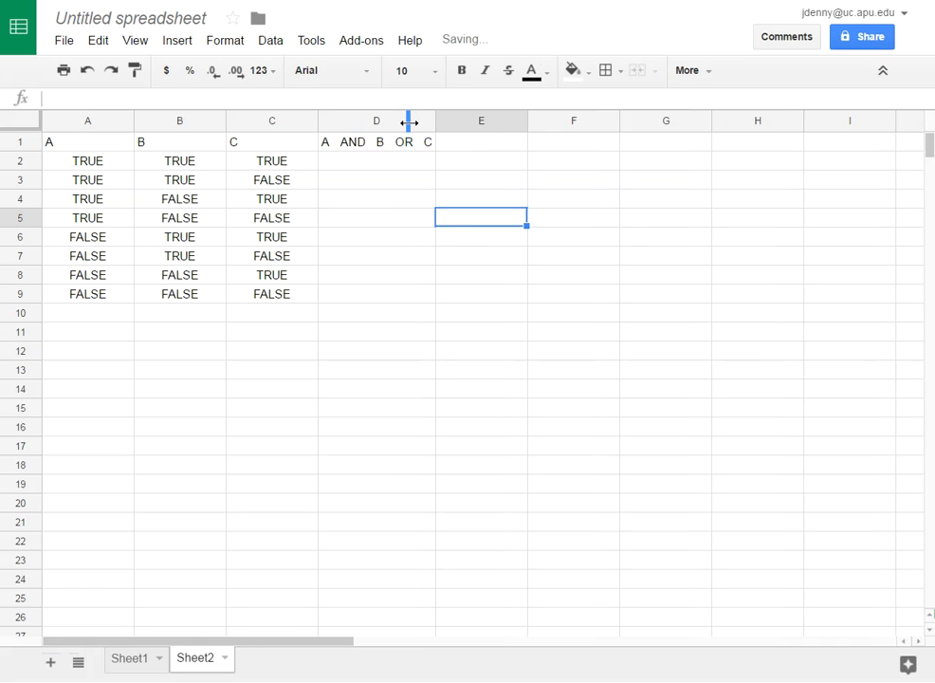
Step: Write the formula =AND(A2,B2) in D2, keeping the cell in edit mode
left_click(355, 159)
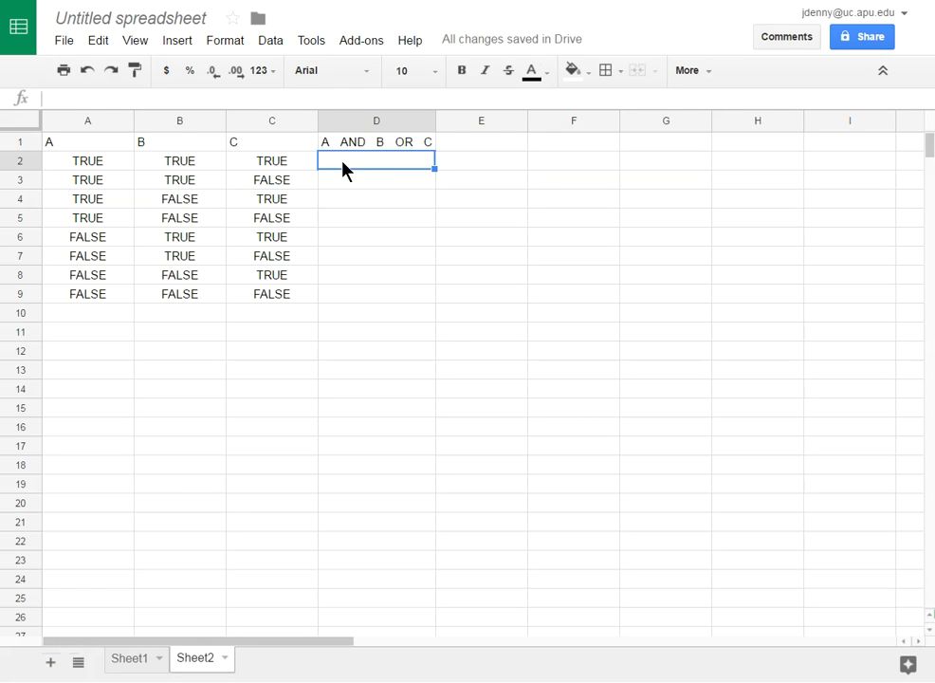
type("=")
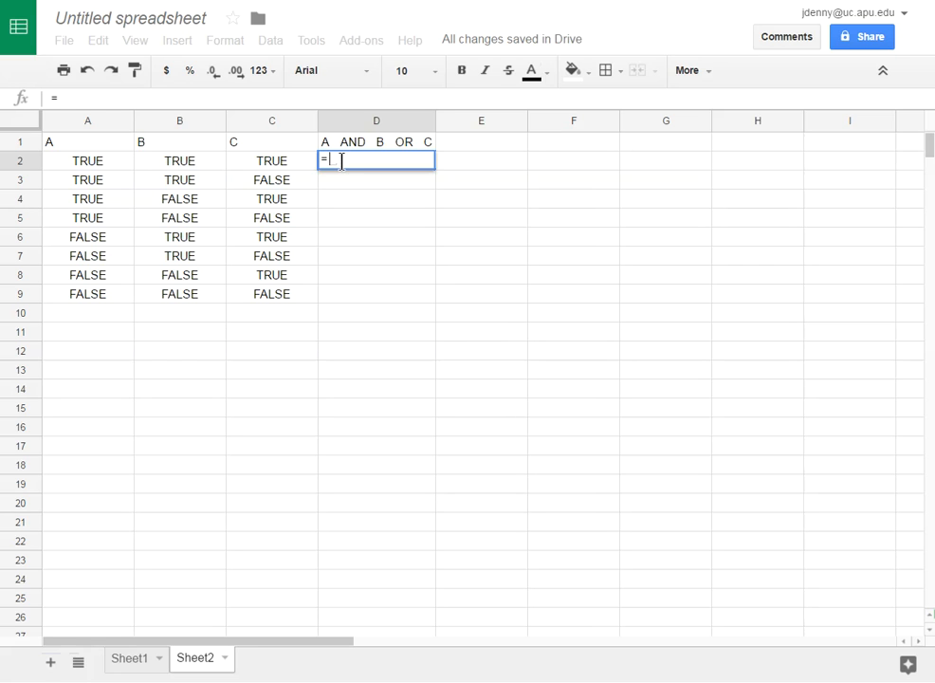
type("AND(A,")
key("BackSpace")
key("BackSpace")
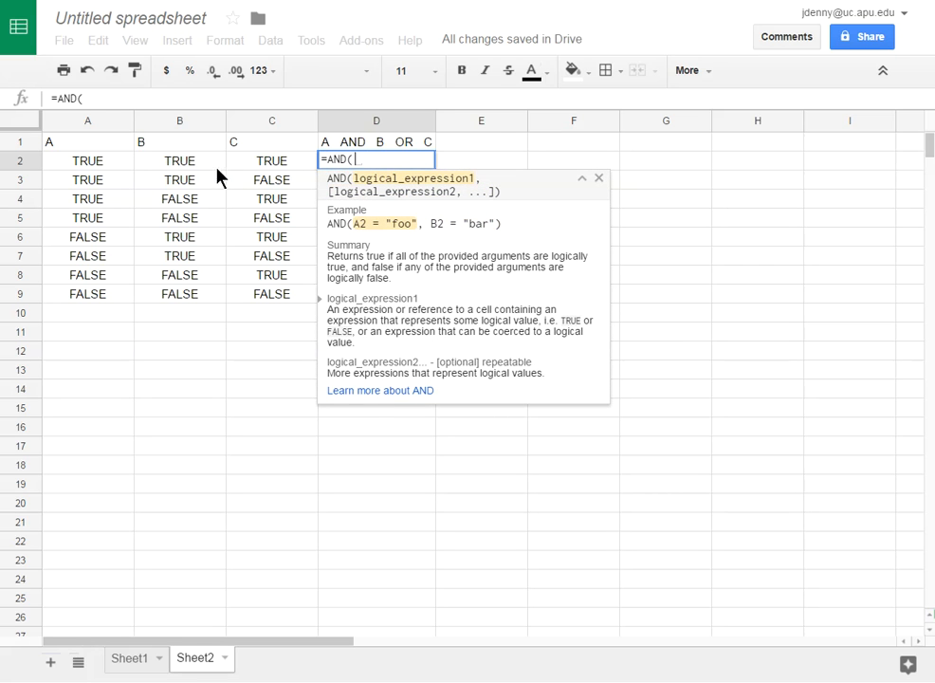
left_click(110, 164)
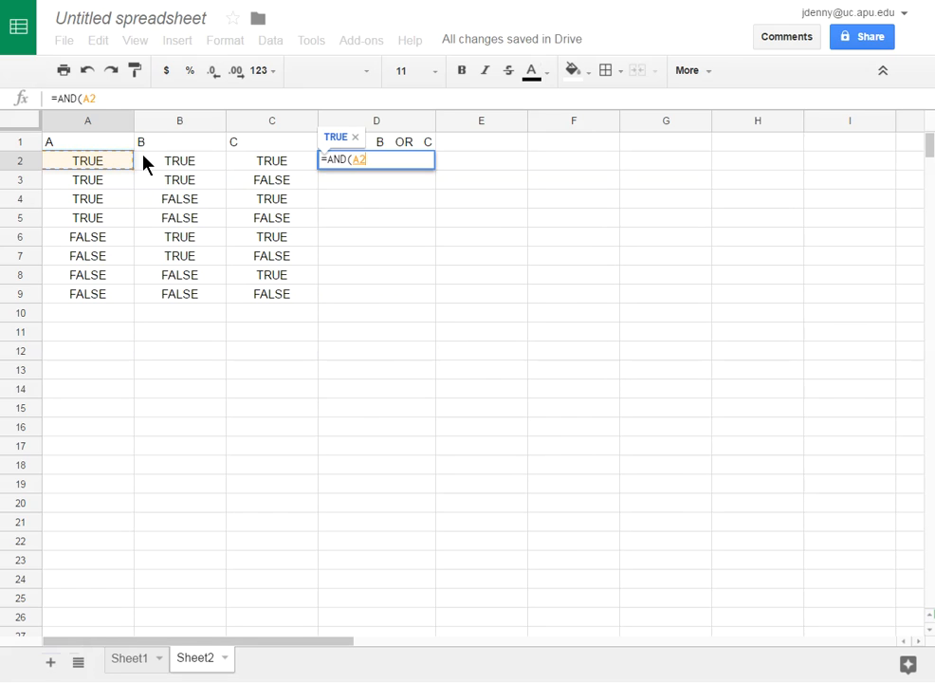
type(",")
left_click(165, 163)
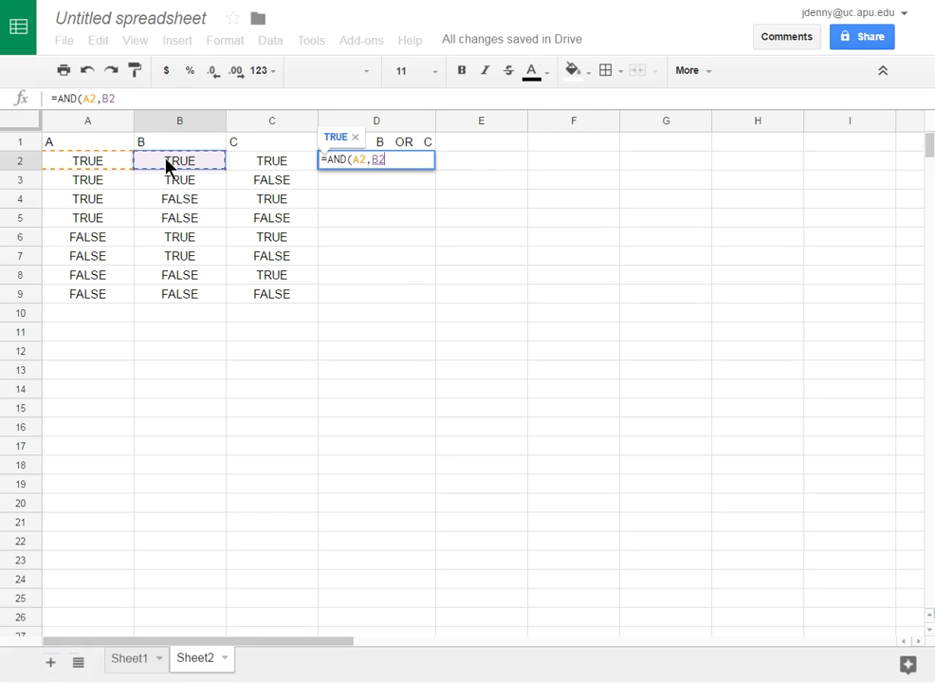
type(")")
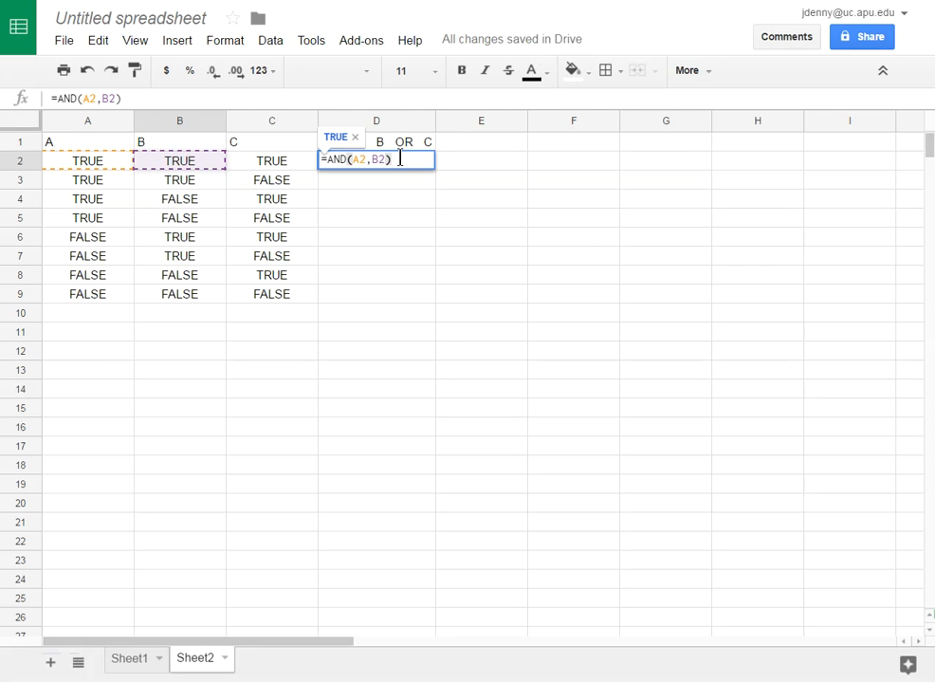
Step: Wrap the AND expression in D2 in an OR with C2, making the formula =OR(AND(A2,B2),C2)
key("Left")
key("Left")
key("Left")
key("Left")
key("Left")
key("Left")
key("Left")
key("Left")
key("Left")
key("Left")
type("OR(")
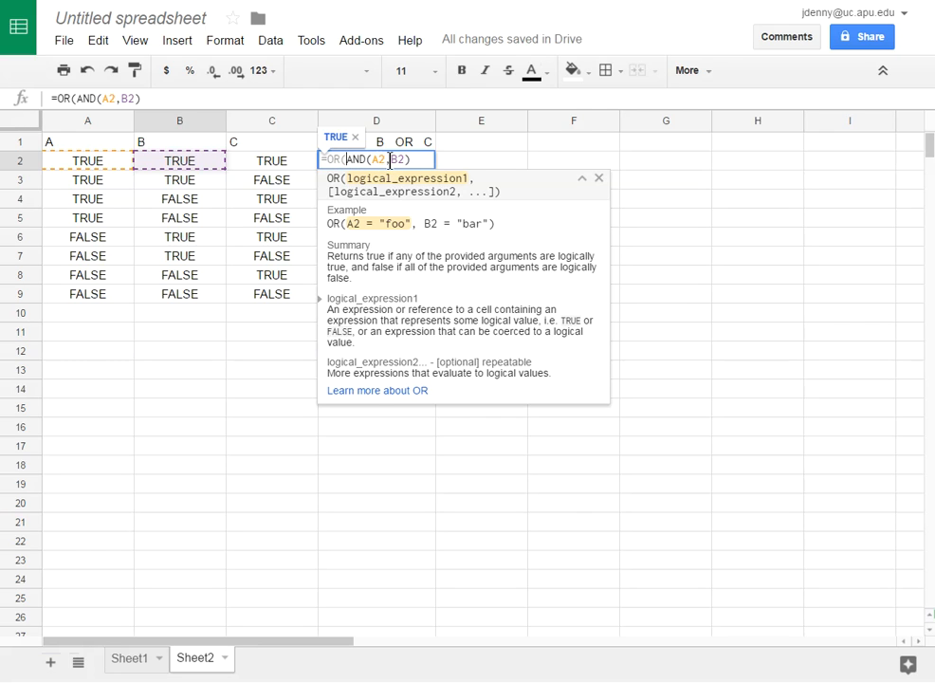
type(",")
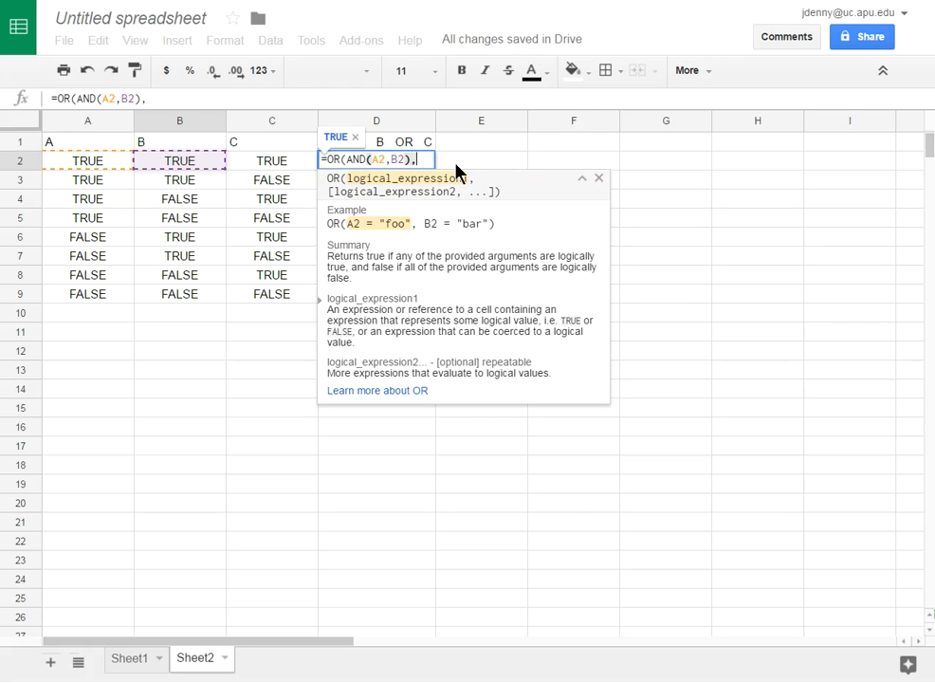
left_click(299, 161)
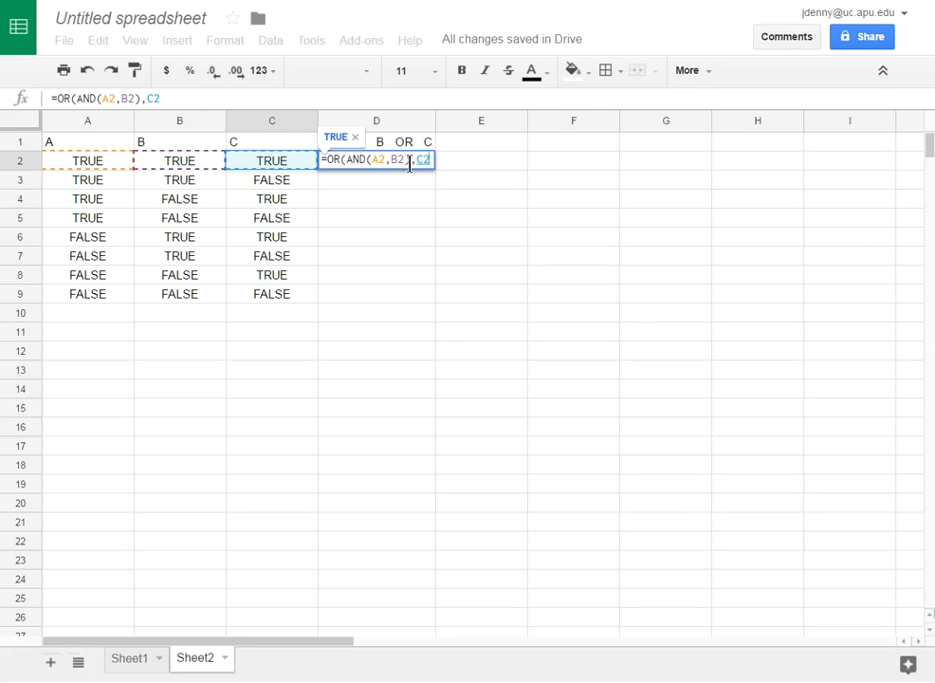
type(")")
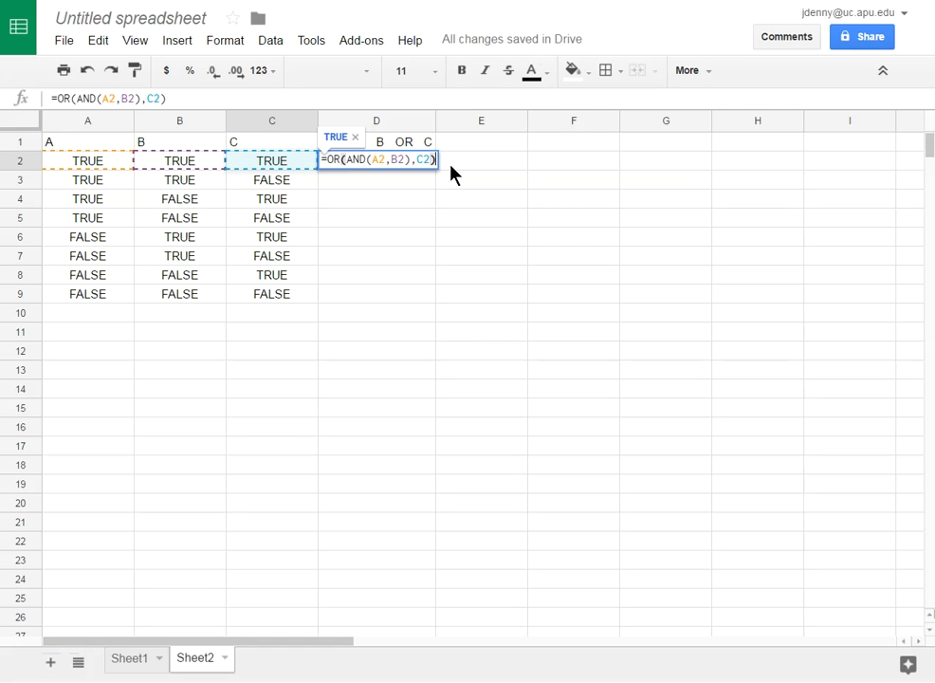
key("Return")
Step: Fill the D2 formula down through D9
left_click(388, 166)
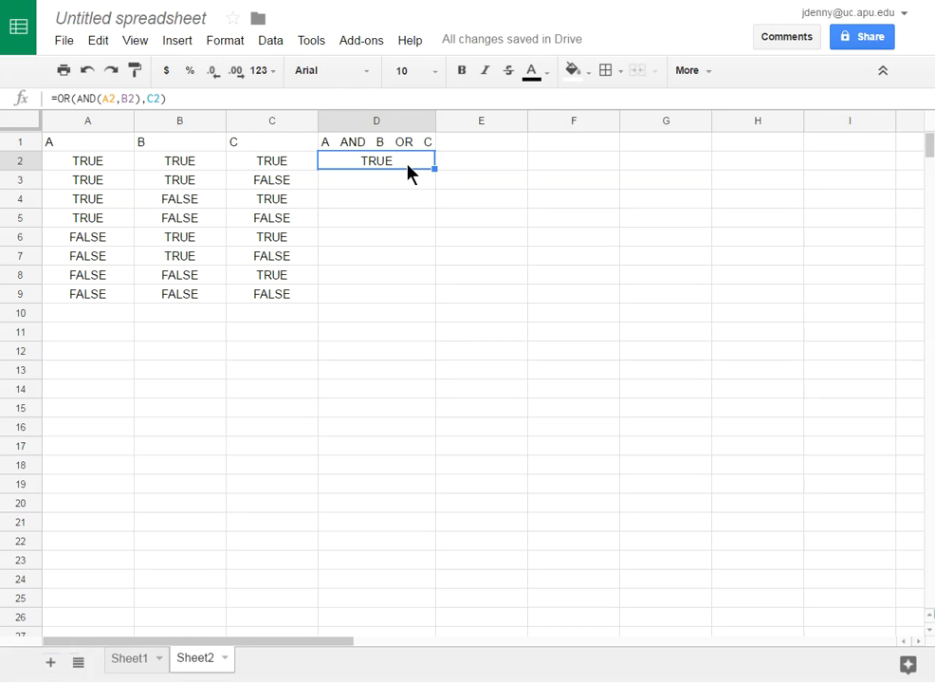
left_click_drag(434, 169, 428, 299)
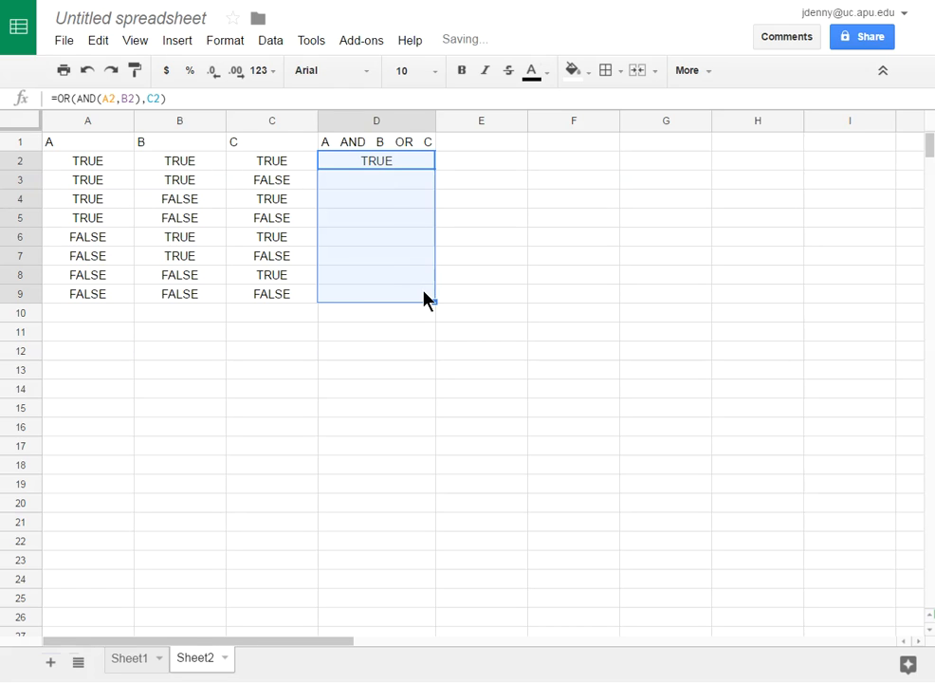
left_click(404, 184)
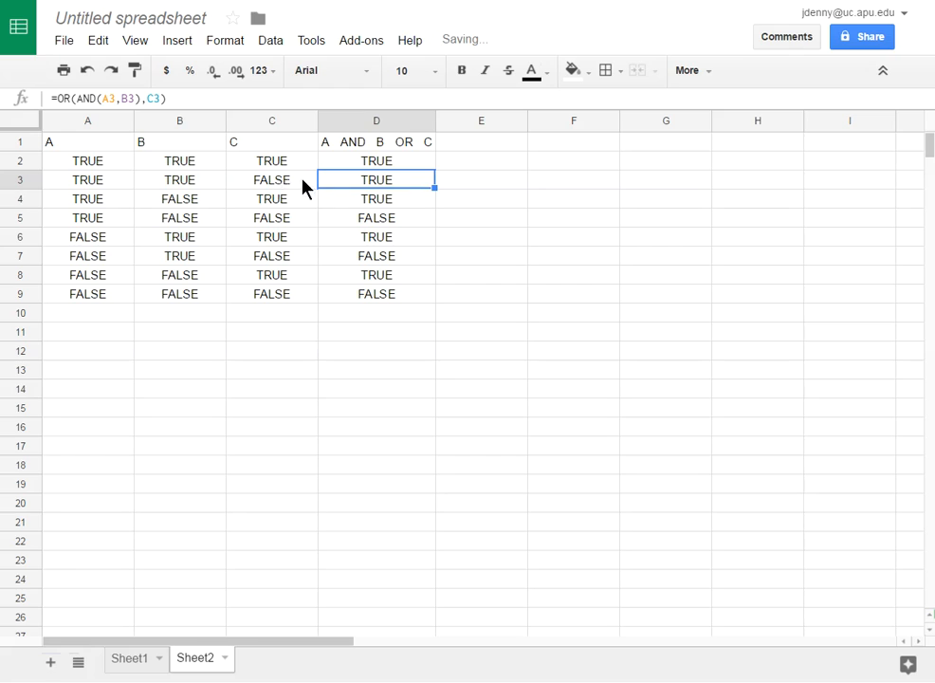
Step: Check the column D results in rows 3 to 8 against the A, B and C values
left_click(112, 186)
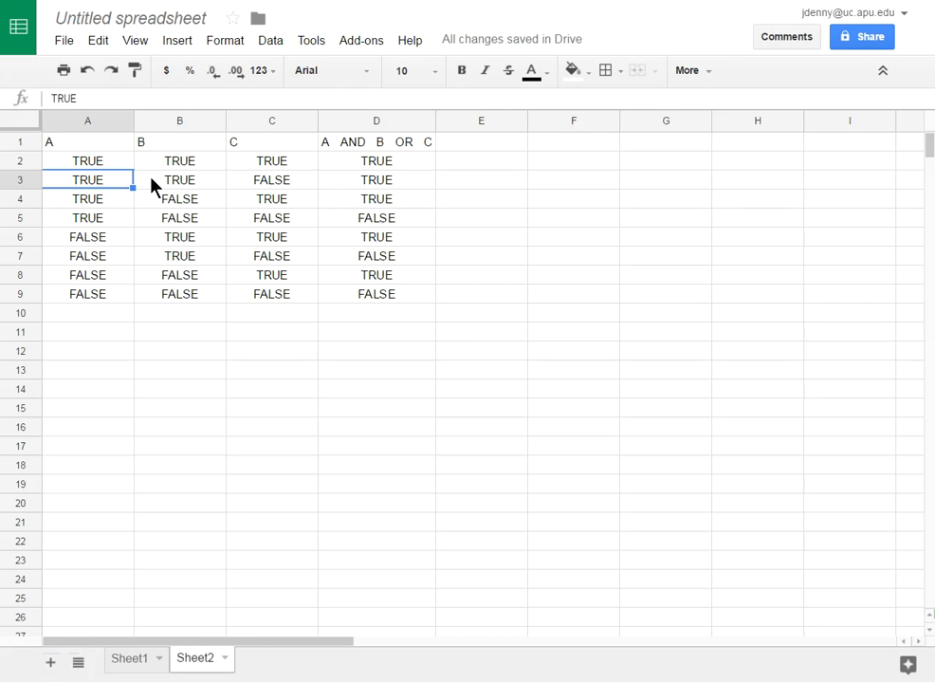
left_click(152, 184)
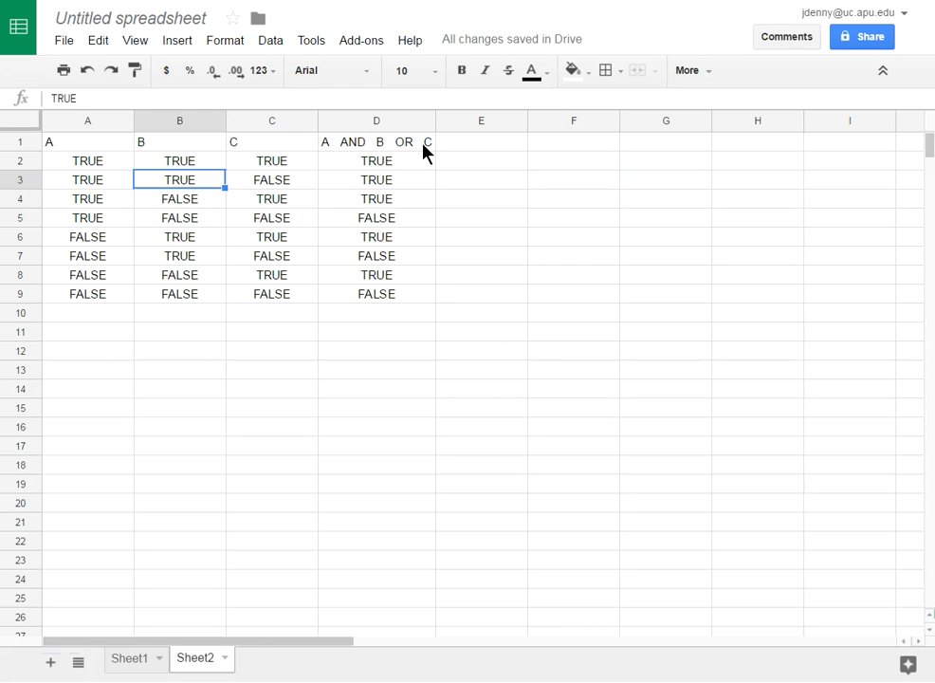
left_click(302, 181)
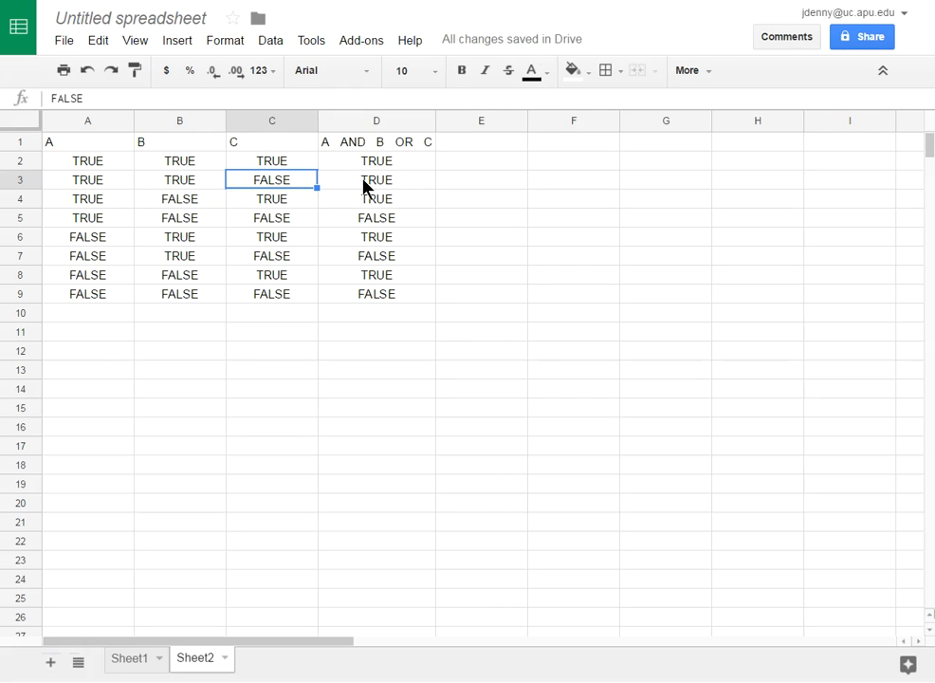
left_click(389, 184)
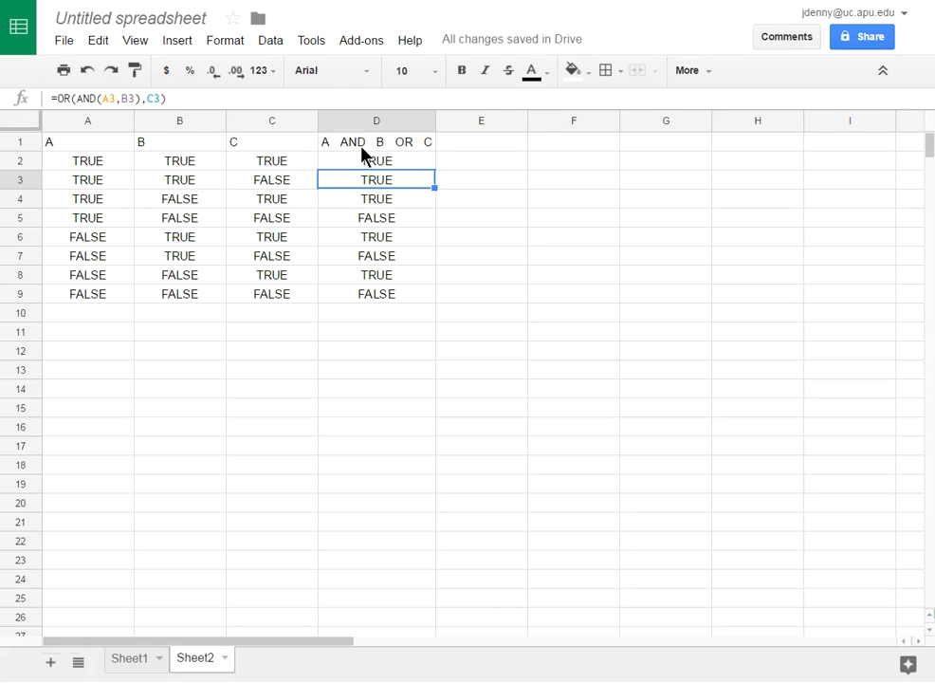
left_click(380, 205)
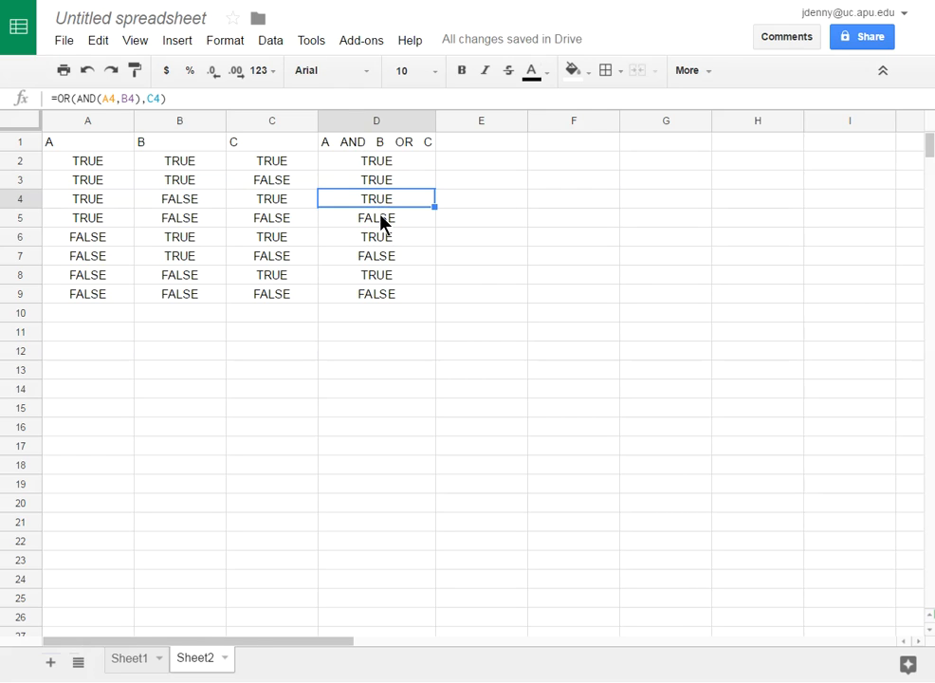
left_click(382, 219)
left_click(380, 241)
left_click(380, 257)
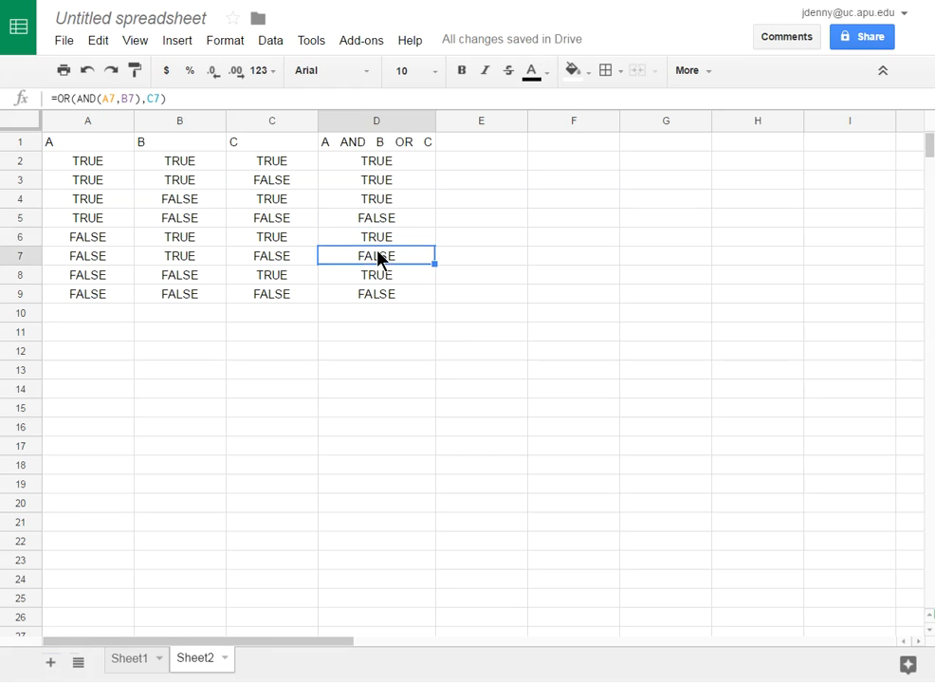
left_click(377, 277)
left_click(54, 254)
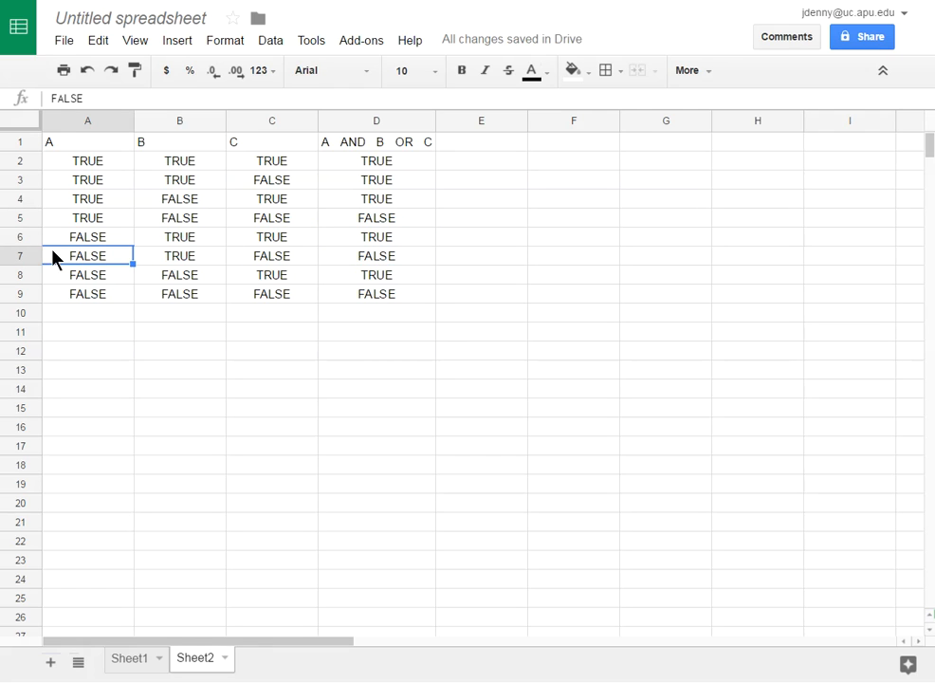
Step: Check the column D result in row 7 against that row's A, B and C values
left_click(28, 254)
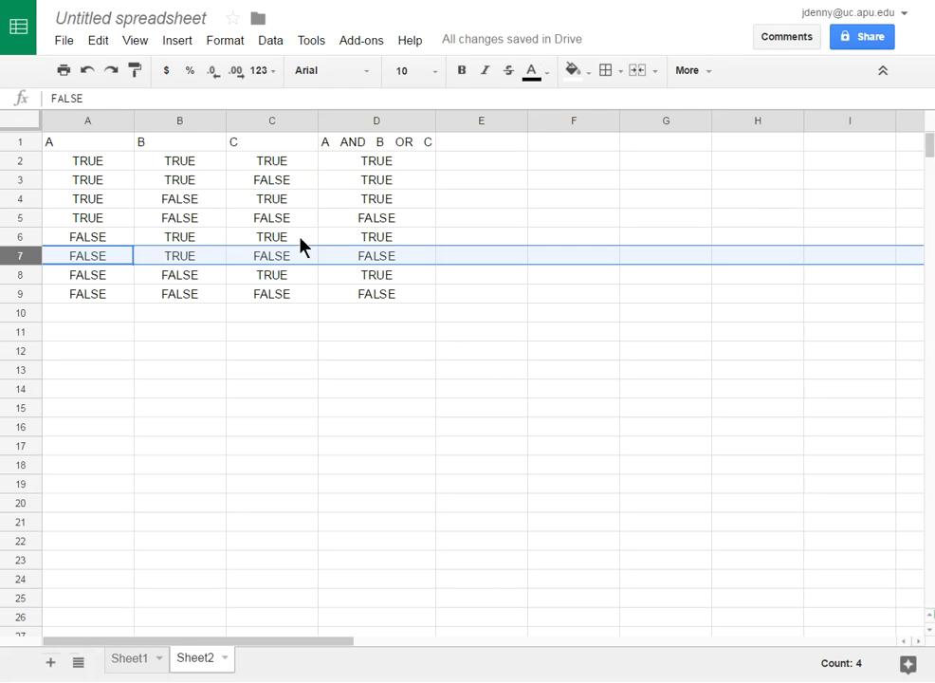
left_click(280, 259)
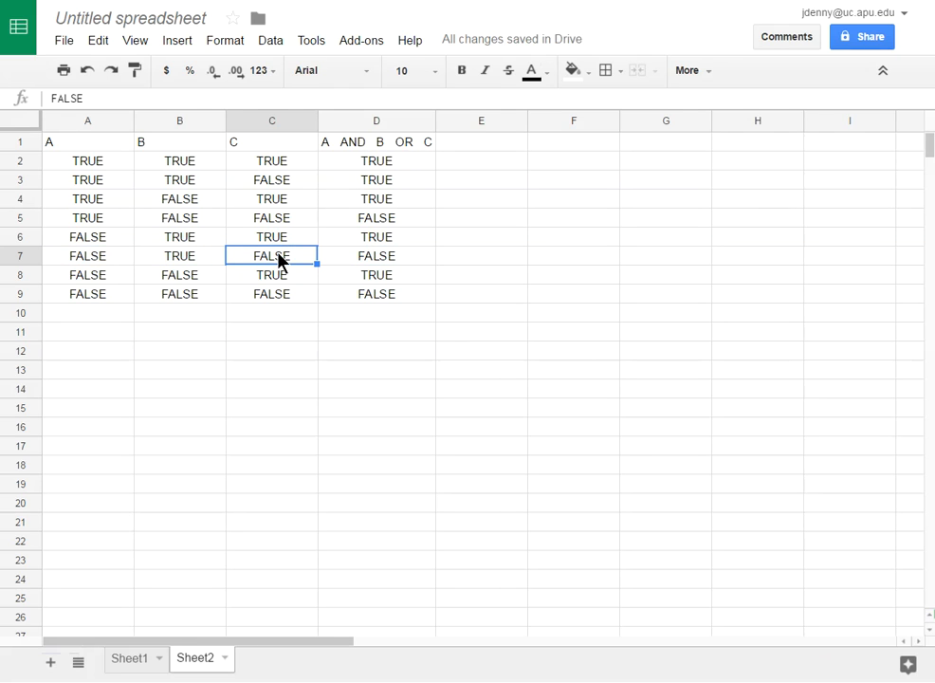
left_click(353, 256)
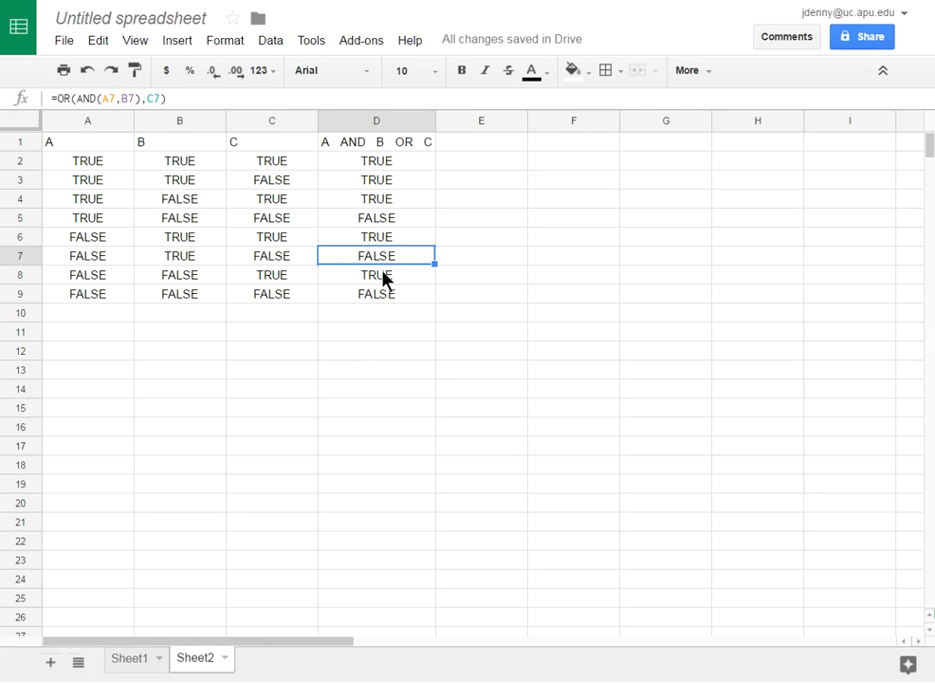
Step: Enter the heading A OR B AND ~C in E1 and widen column E to fit it
left_click(465, 146)
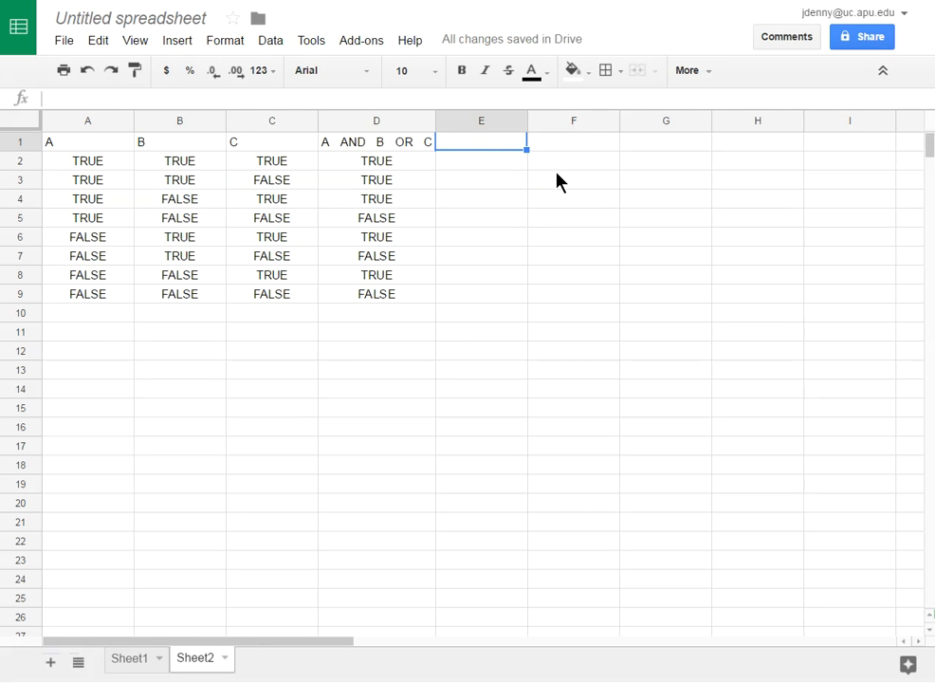
type("A")
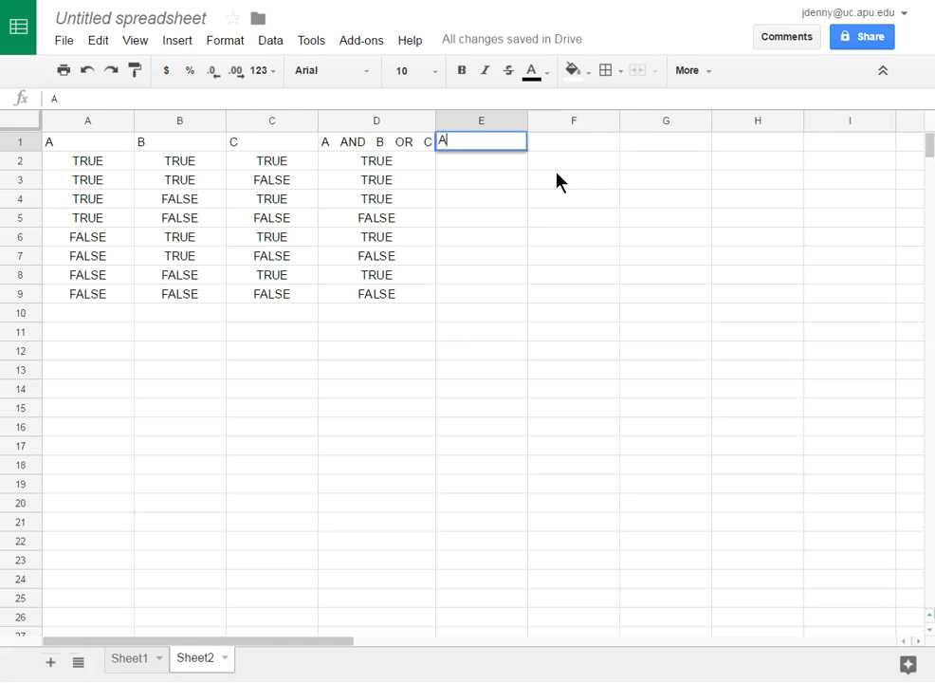
type("  OR  B  AND ")
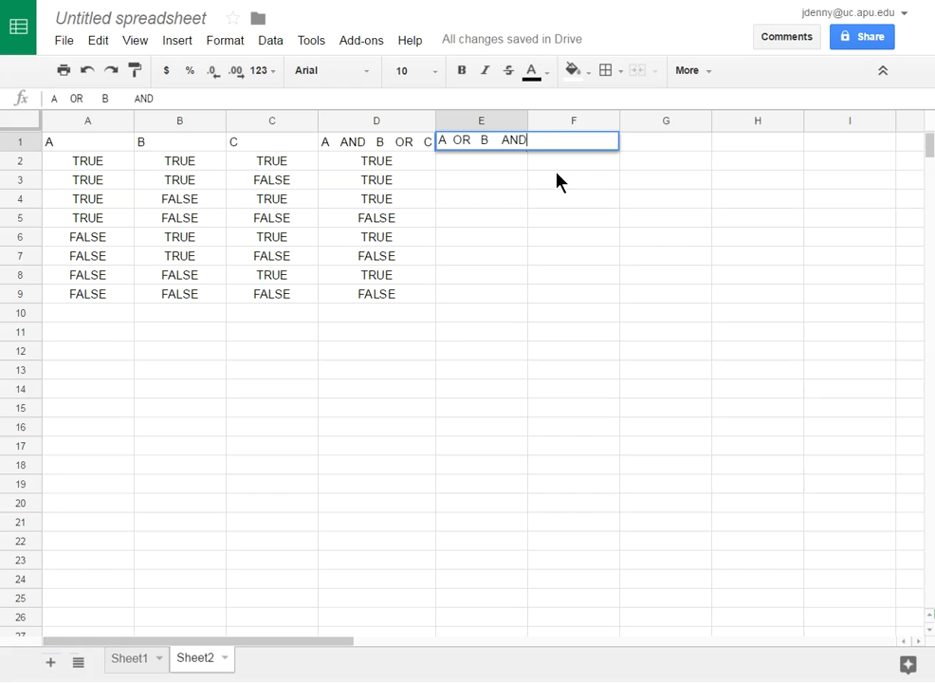
type("N")
key("BackSpace")
type("~C")
left_click(559, 181)
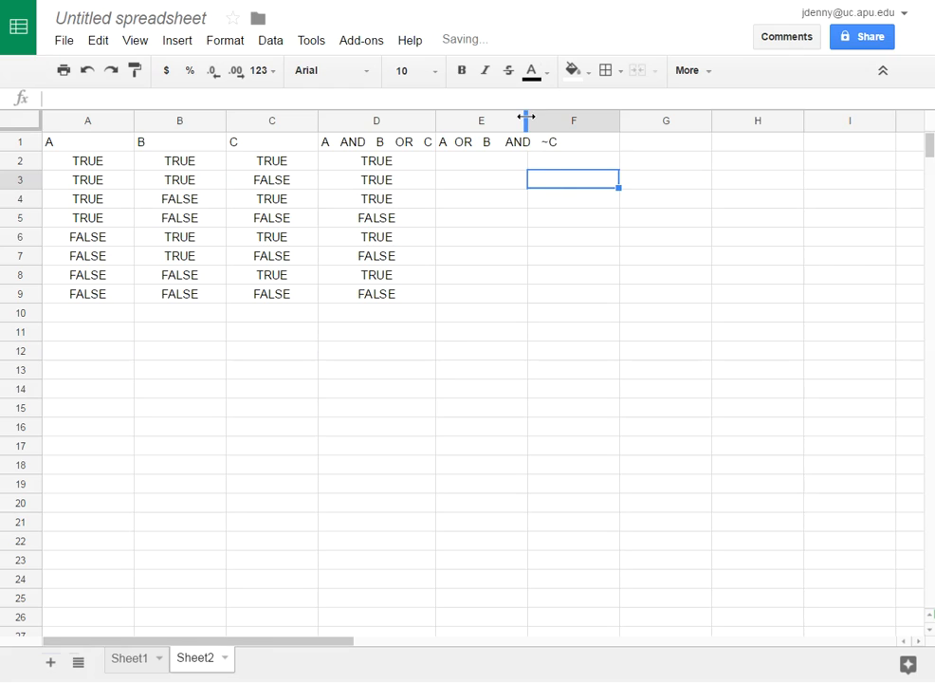
left_click_drag(528, 116, 559, 116)
left_click(507, 146)
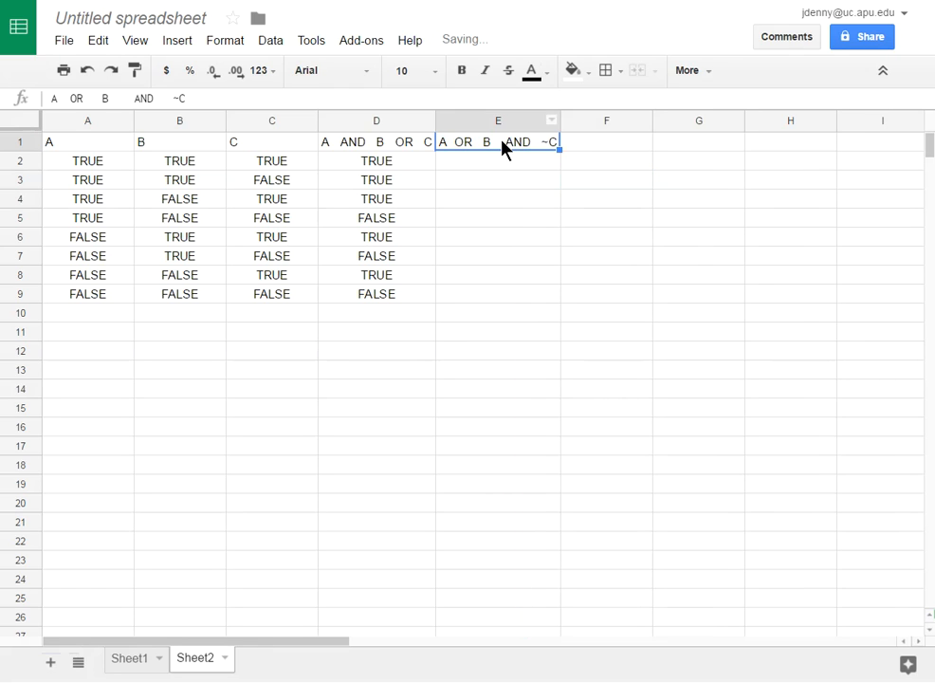
double_click(501, 144)
key("BackSpace")
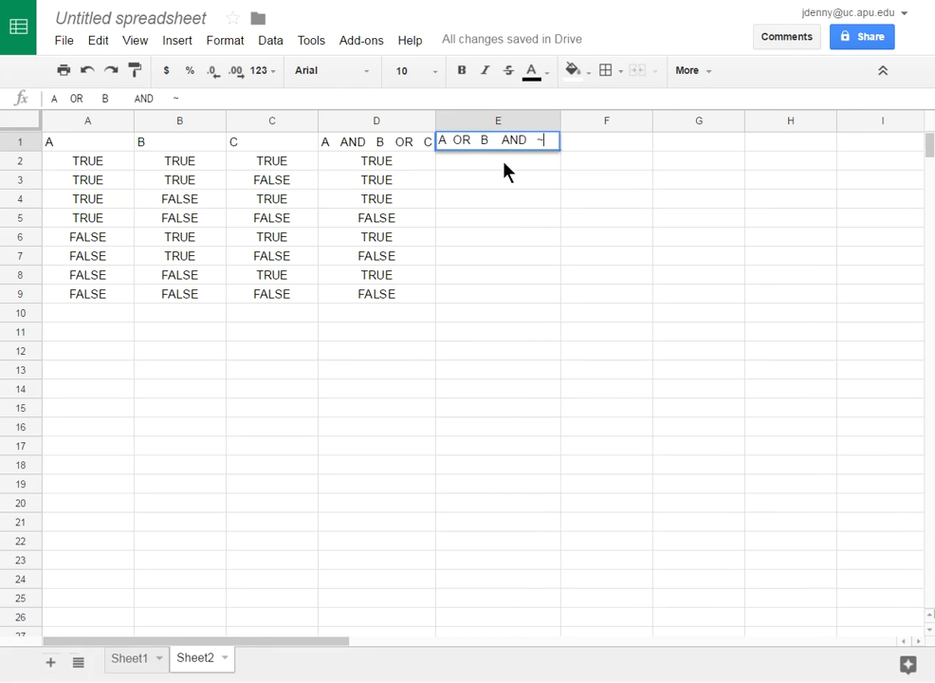
type("C")
left_click(526, 220)
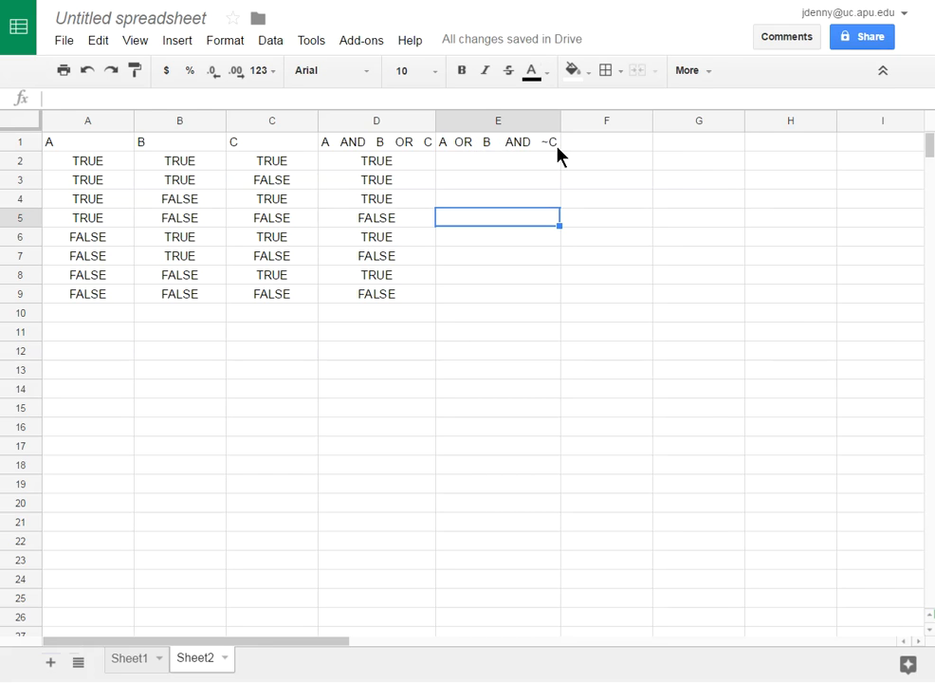
Step: Add parentheses to the E1 heading so it reads (A OR B) AND ~C, and widen column E slightly to fit
left_click(486, 143)
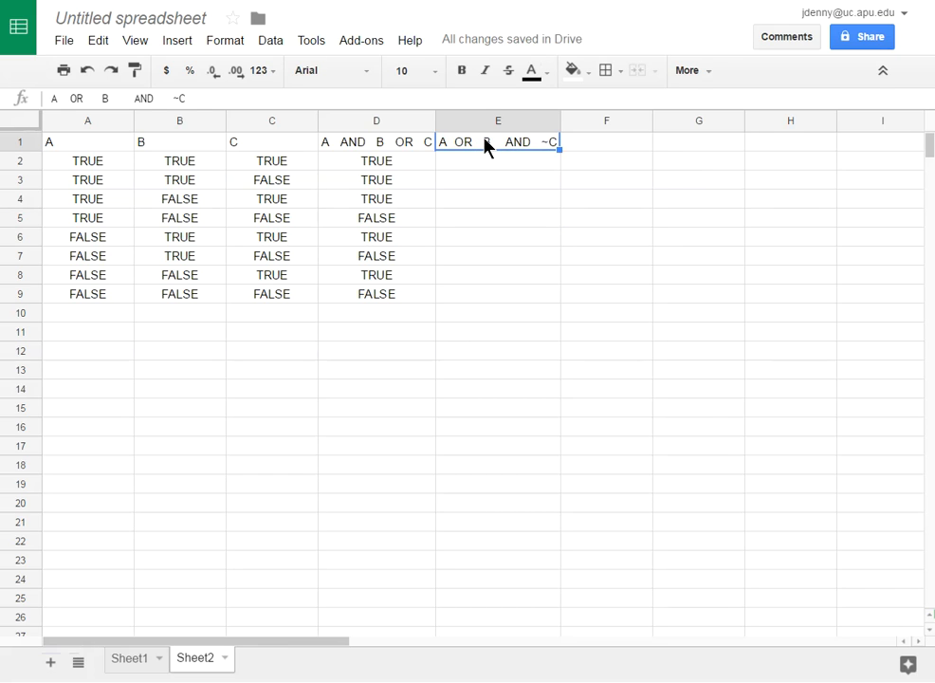
double_click(486, 143)
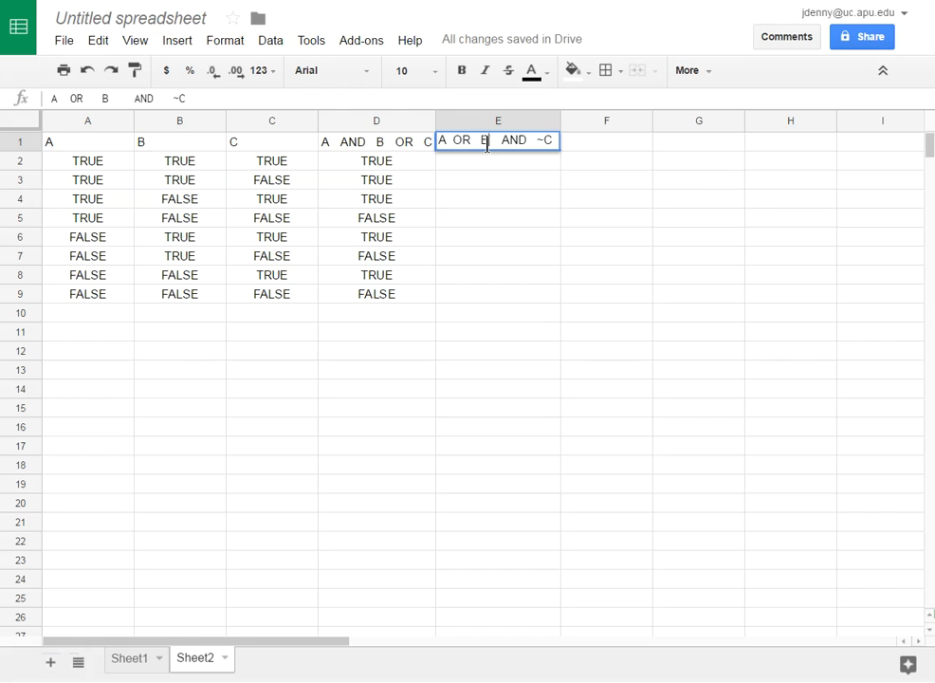
type(")")
left_click(442, 139)
type("(")
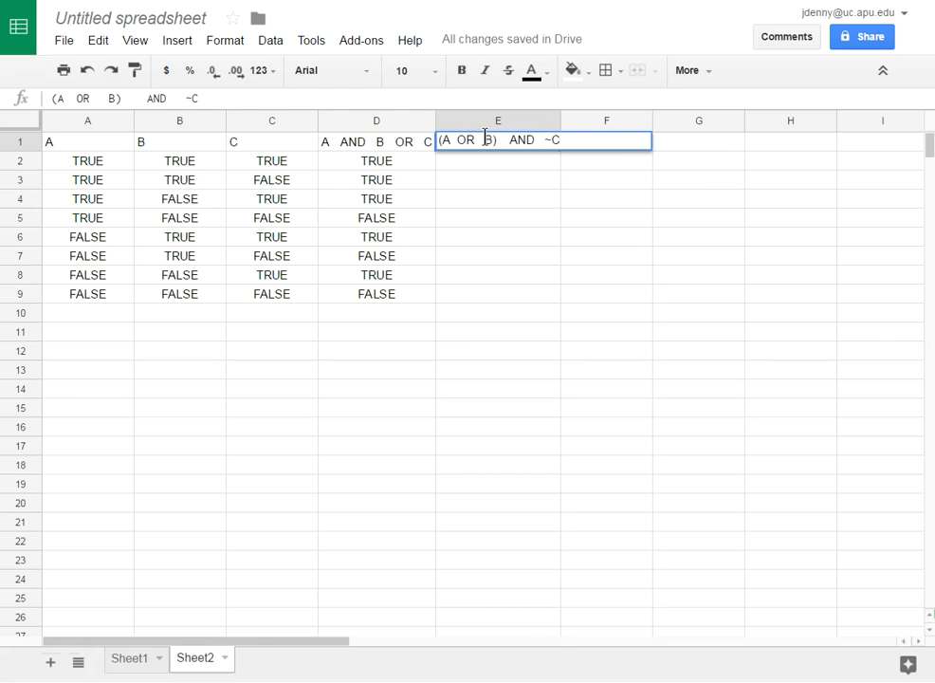
key("Return")
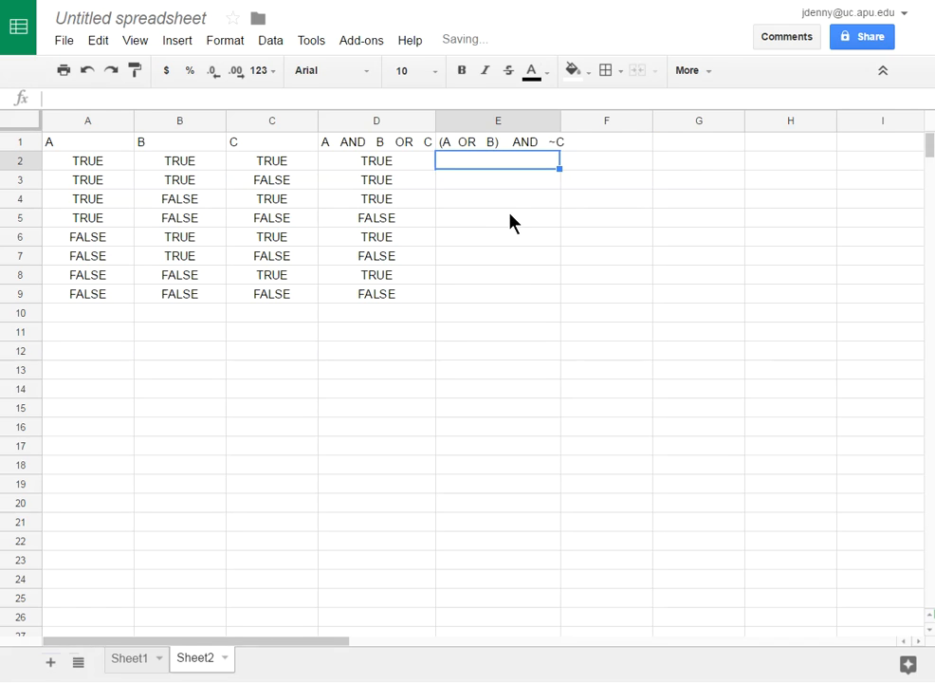
left_click(562, 120)
left_click_drag(561, 121, 567, 121)
left_click(478, 144)
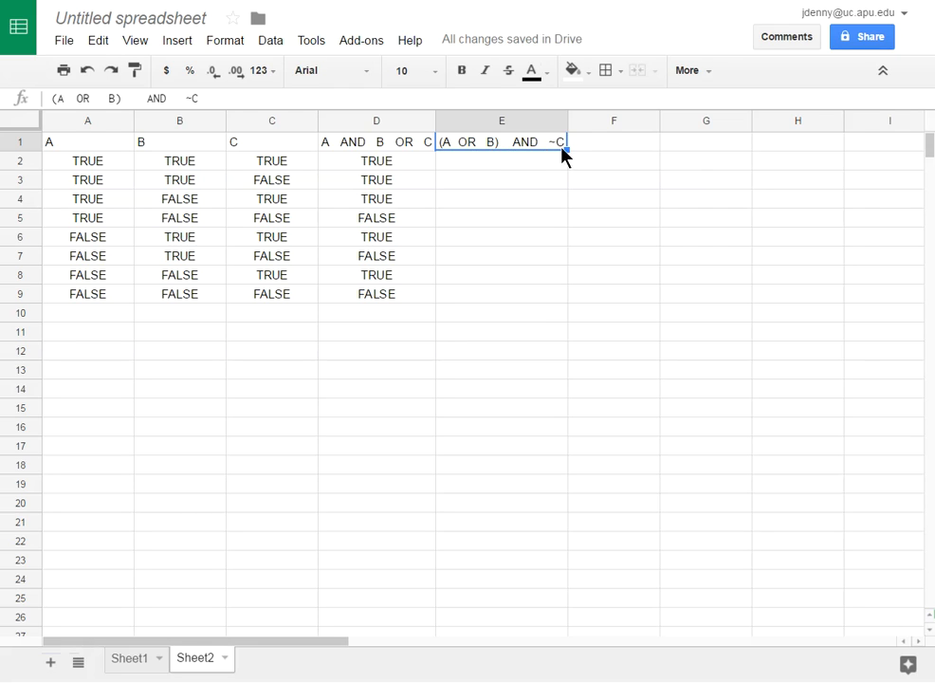
Step: Enter the formula =OR(A2,B2) in E2
left_click(502, 168)
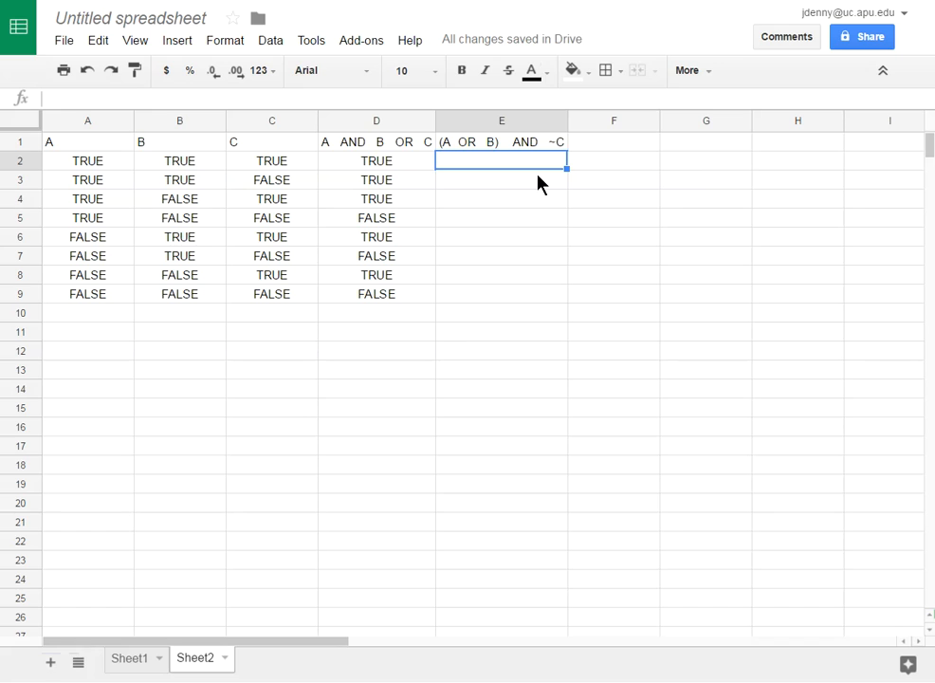
type("0")
key("BackSpace")
type("=OR(")
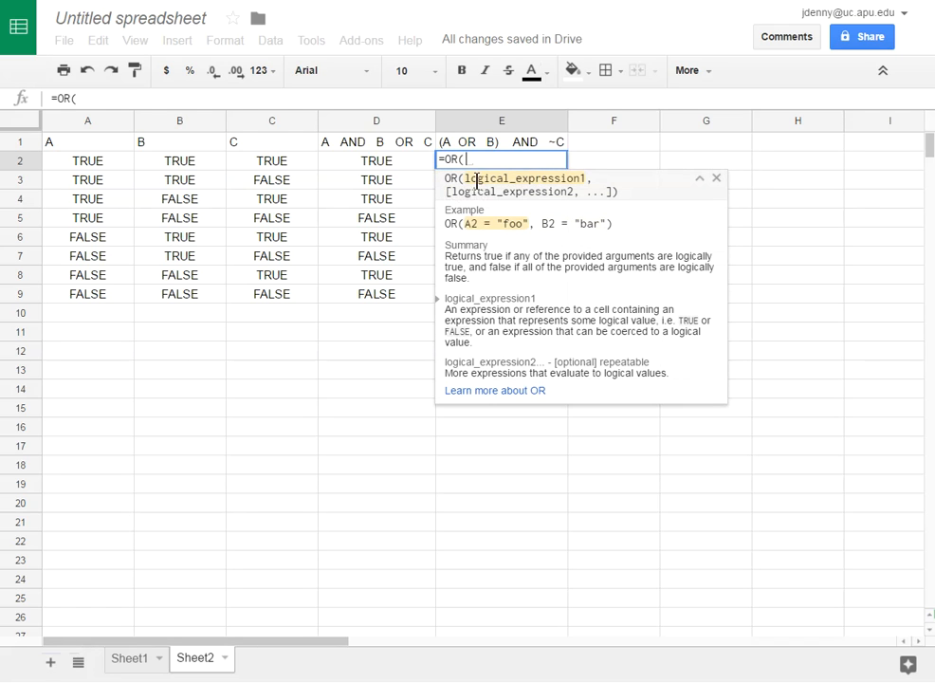
left_click(126, 163)
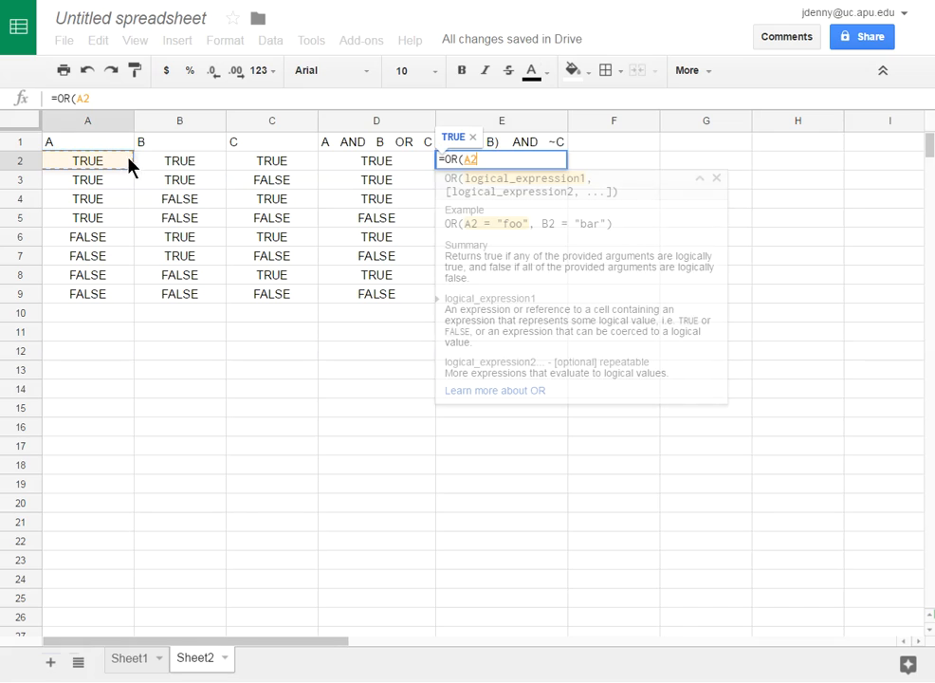
type(",")
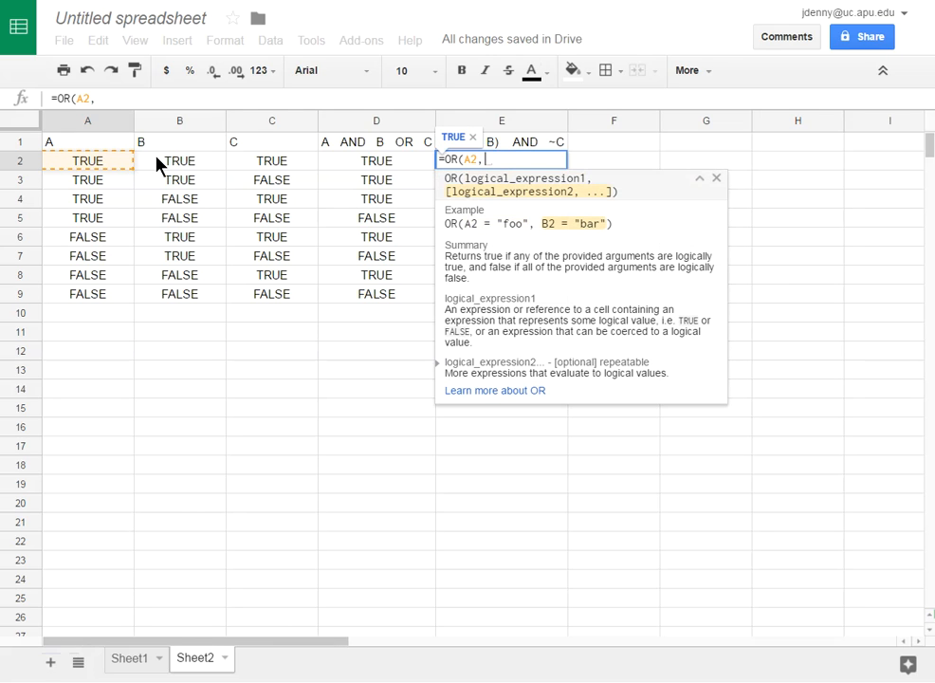
left_click(150, 163)
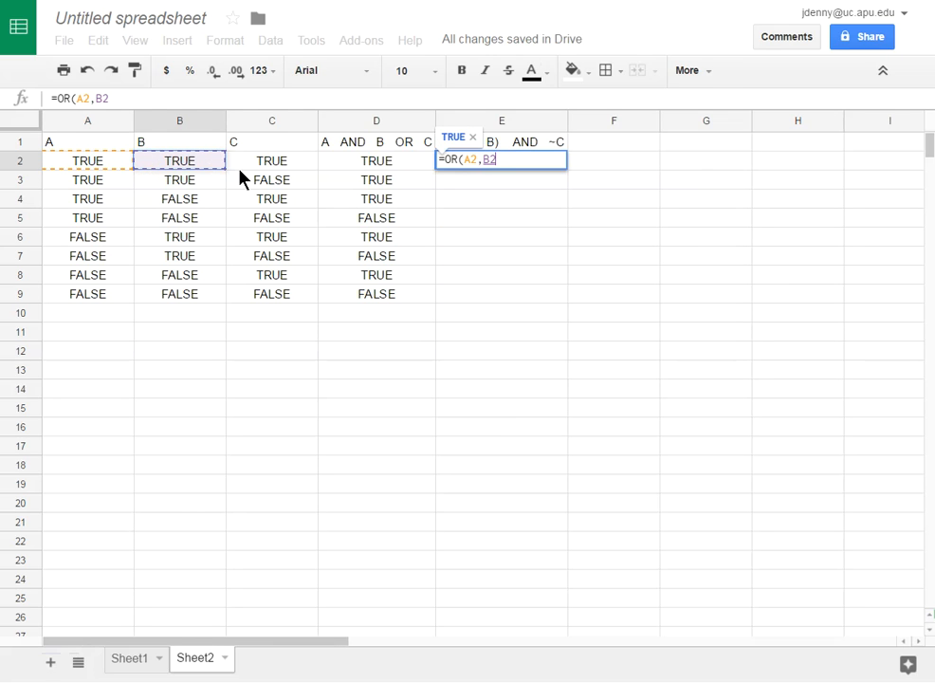
type(")")
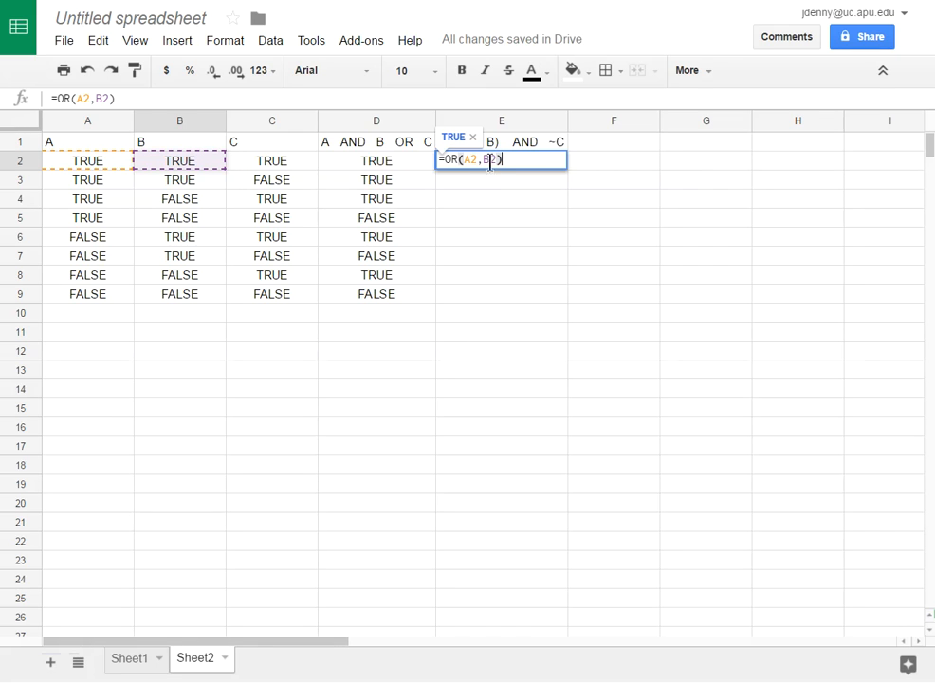
key("Return")
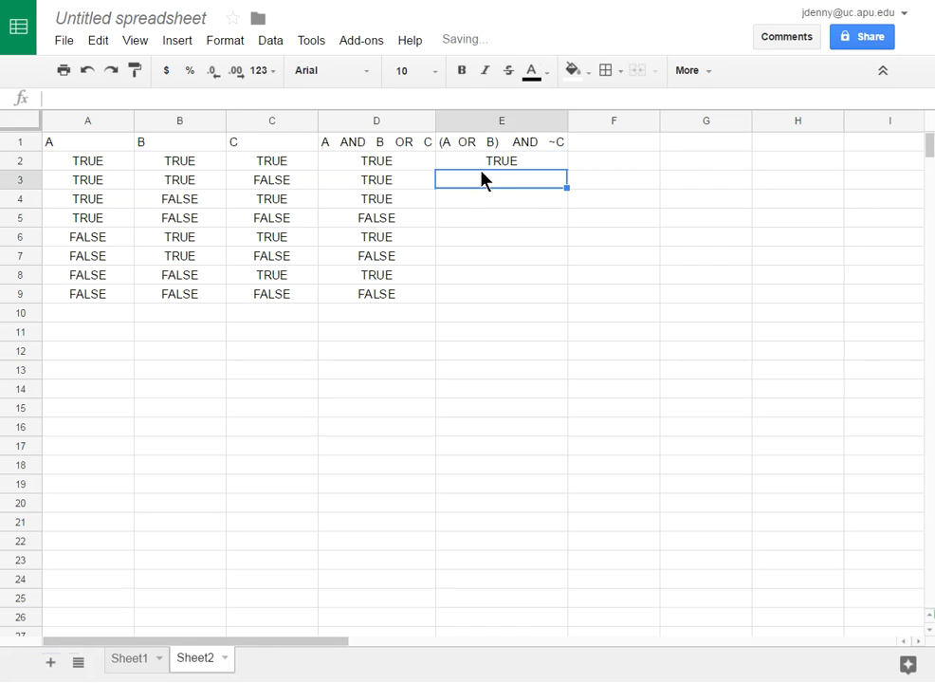
Step: Wrap the OR expression in E2 in an AND with the negated C2, making the formula =AND(OR(A2,B2),NOT(C2))
double_click(482, 165)
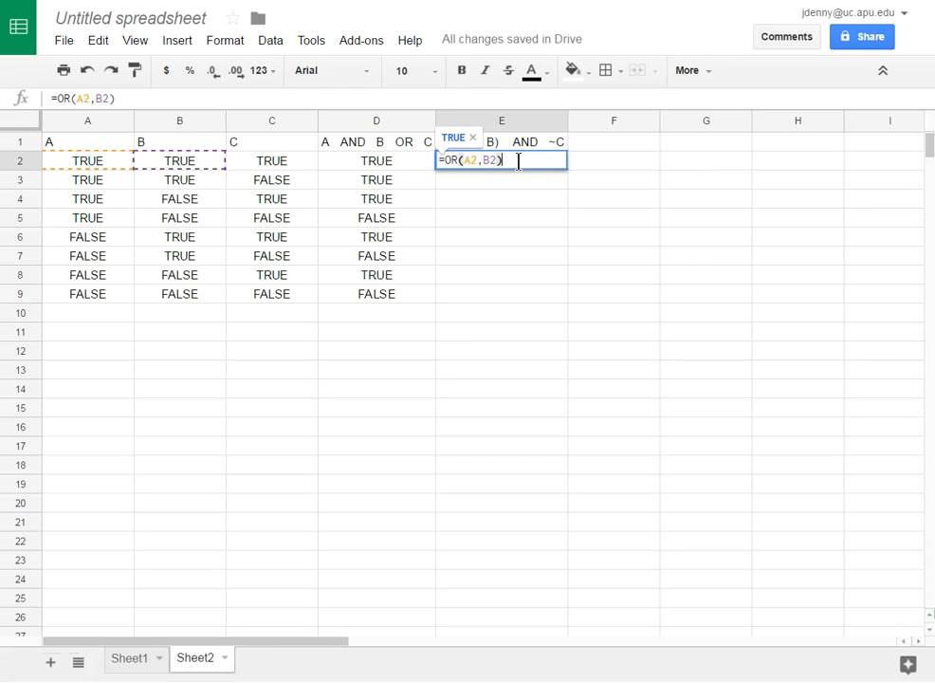
left_click(447, 160)
type("AND(")
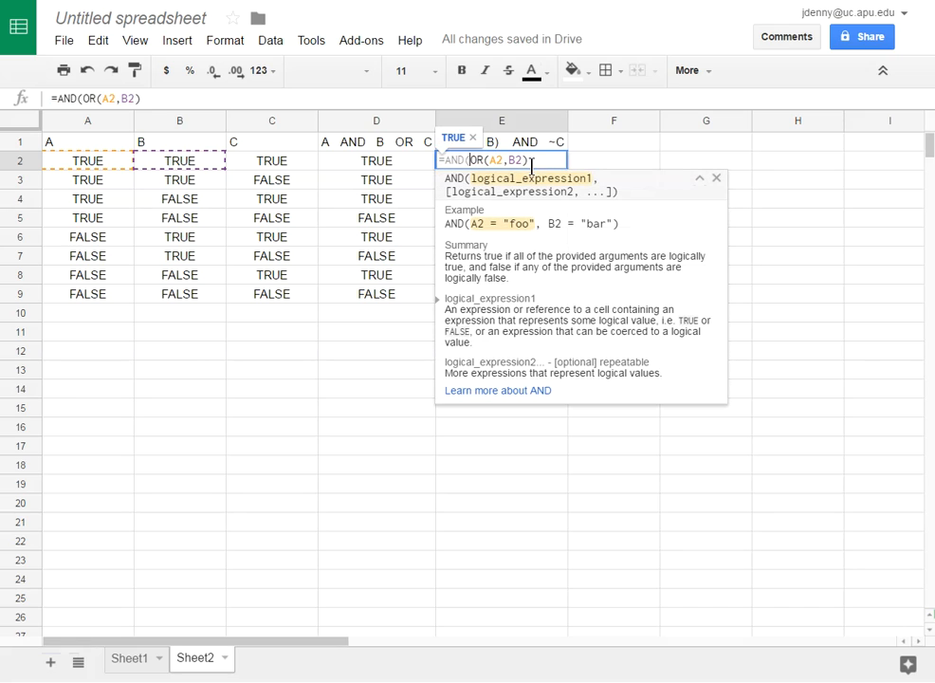
left_click(544, 162)
type(",N")
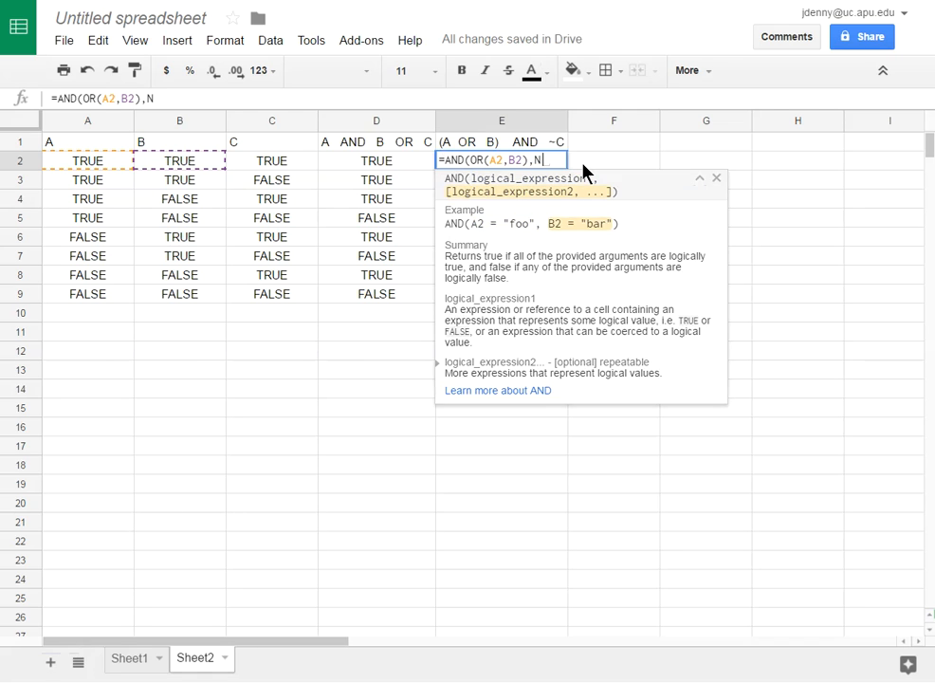
type("OT(")
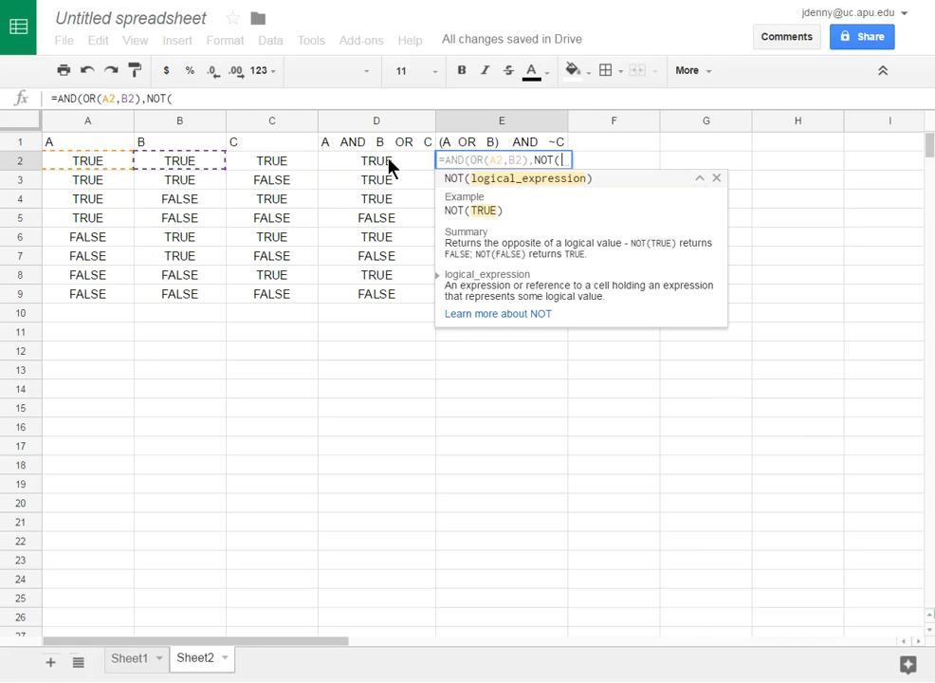
left_click(298, 166)
type(")")
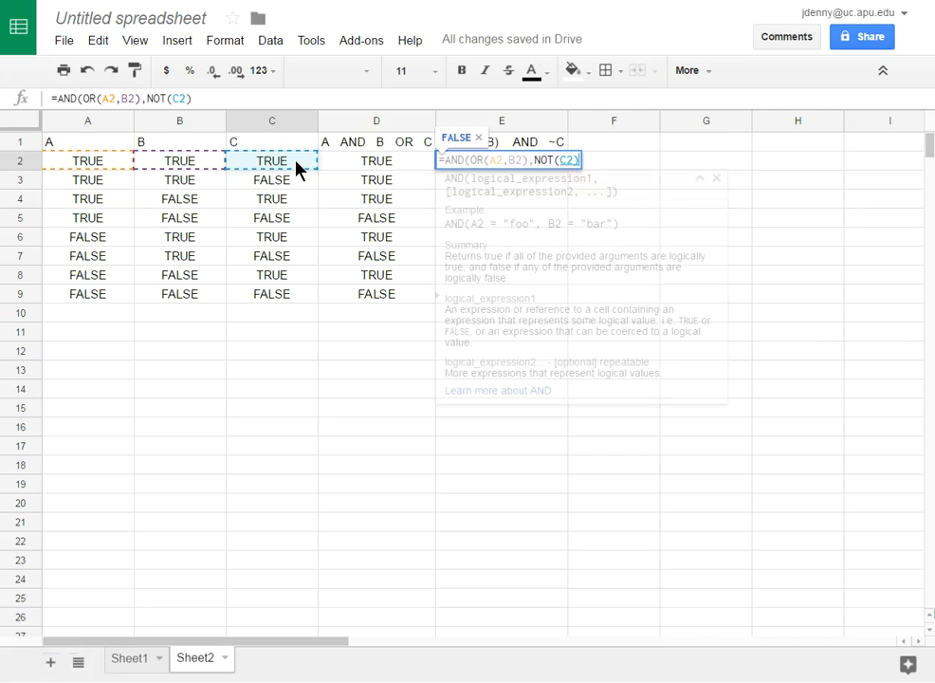
type(")")
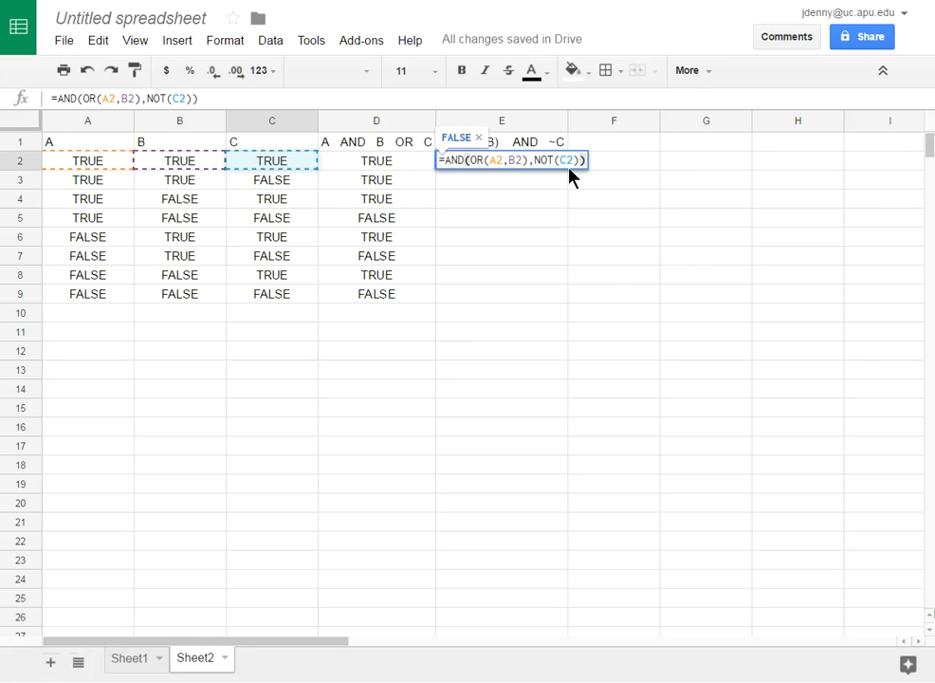
key("Return")
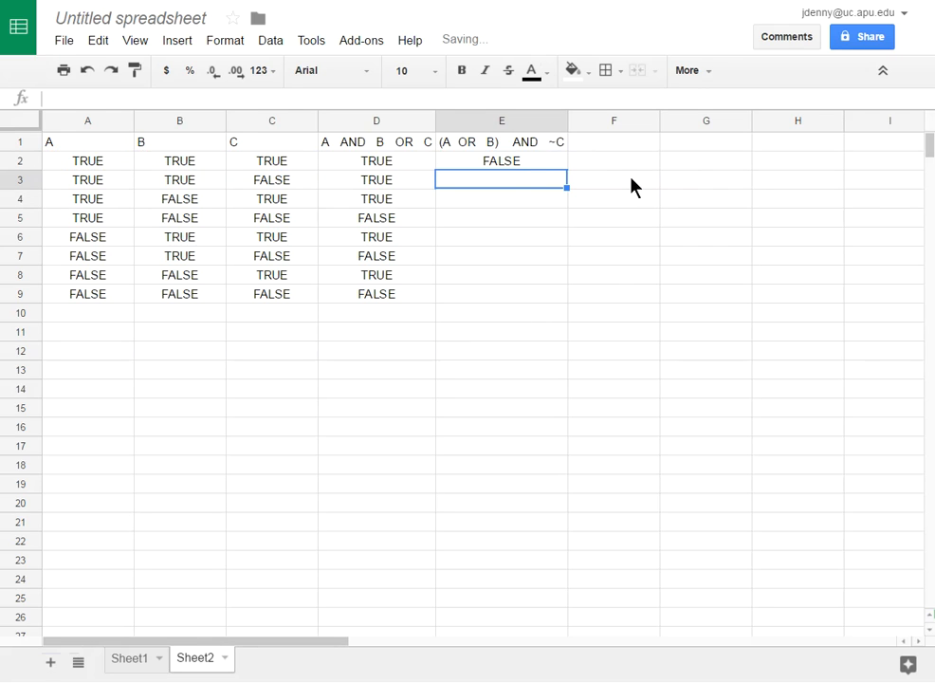
Step: Compare the E2 result with C2 and fill the E2 formula down through E9
left_click(531, 160)
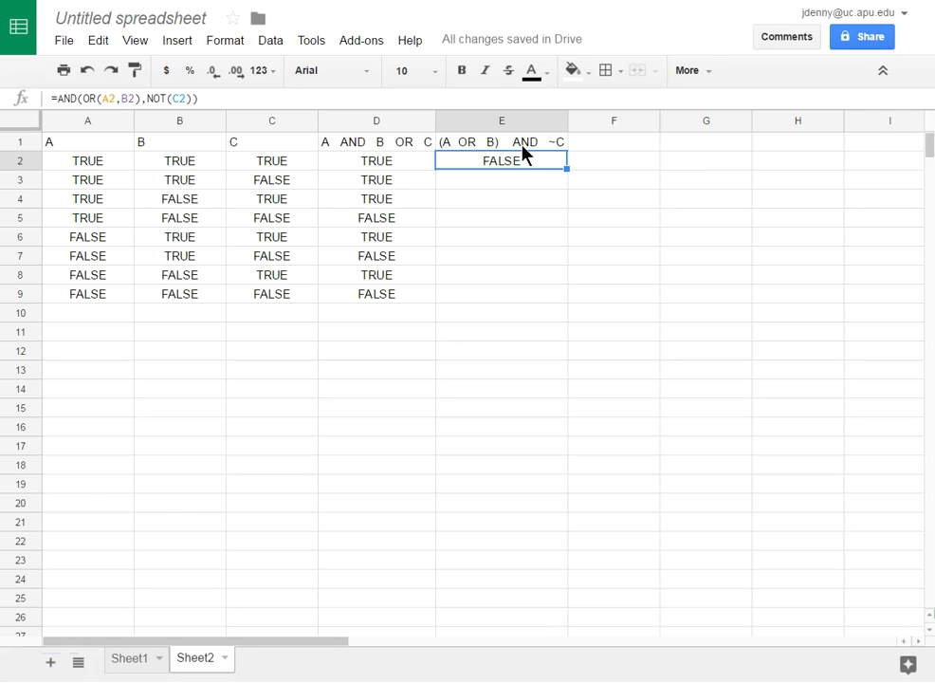
left_click(282, 166)
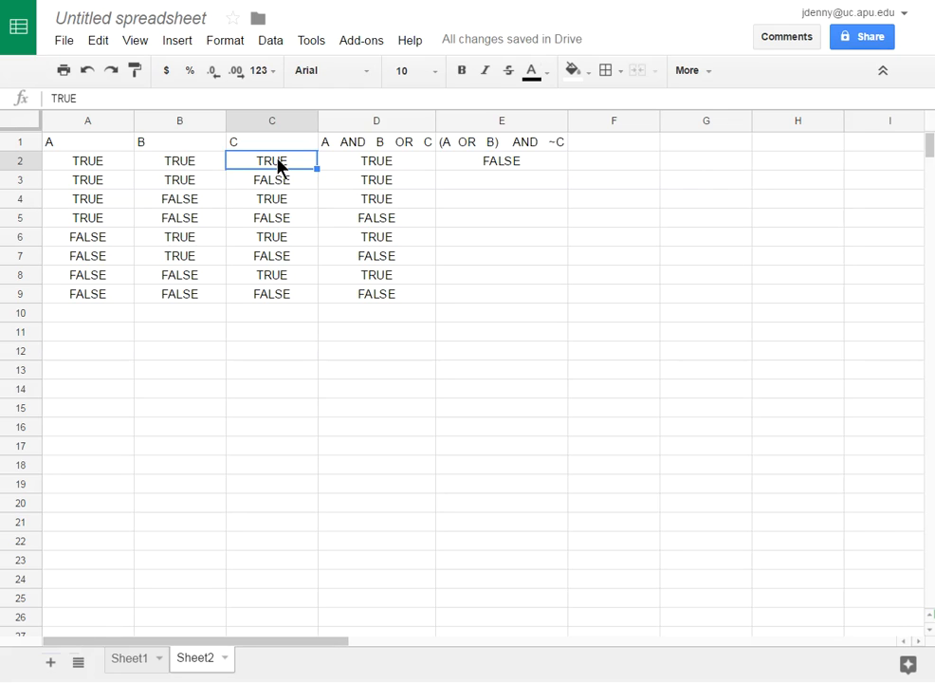
left_click(512, 162)
double_click(567, 168)
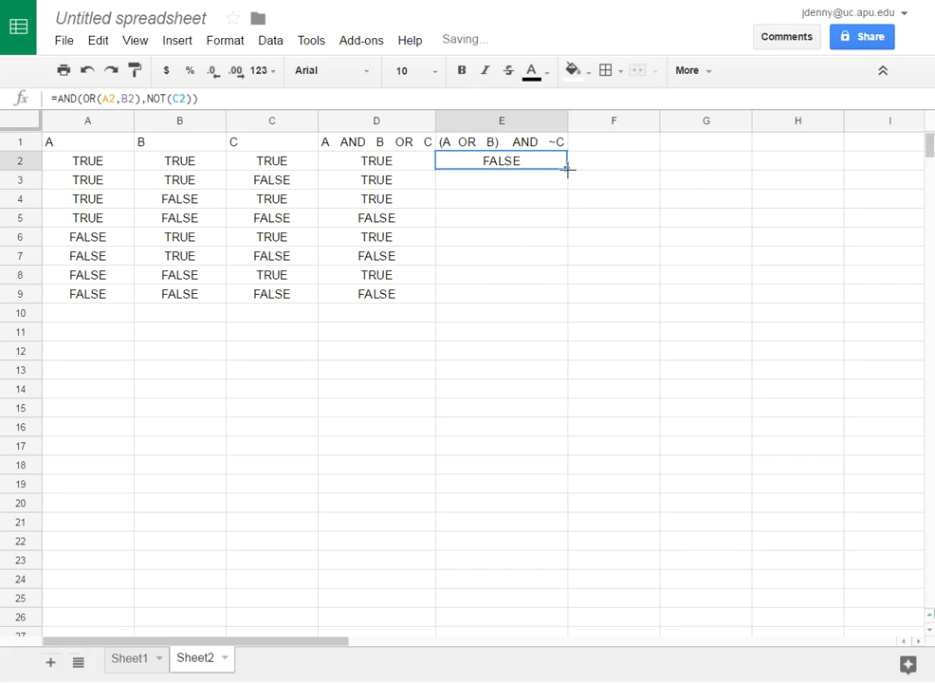
Step: Check the column E results in rows 3 and 7, comparing row 7 with its A, B and C values
left_click(533, 186)
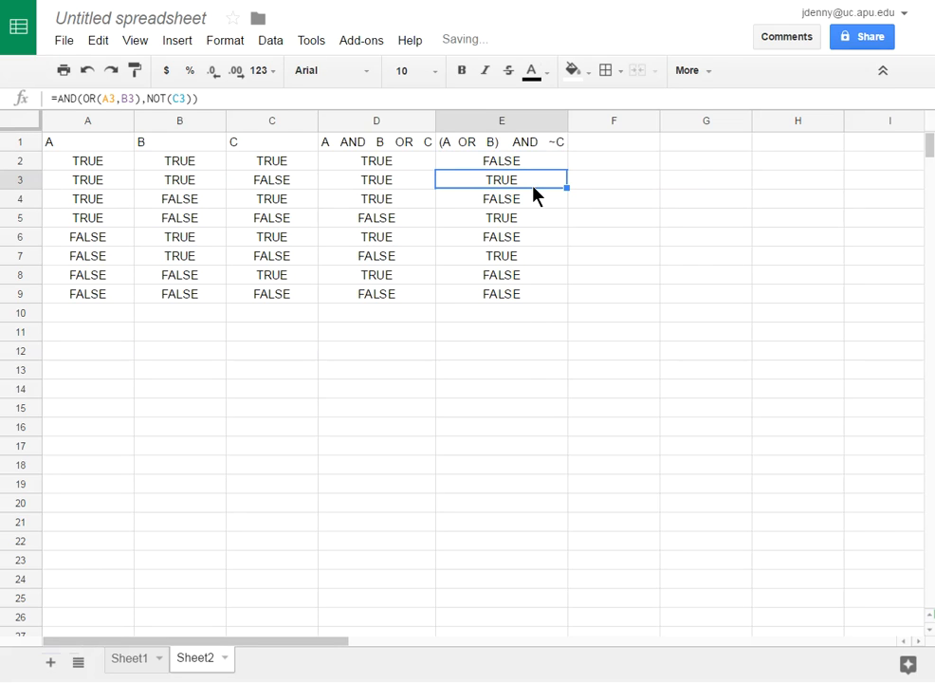
left_click(503, 258)
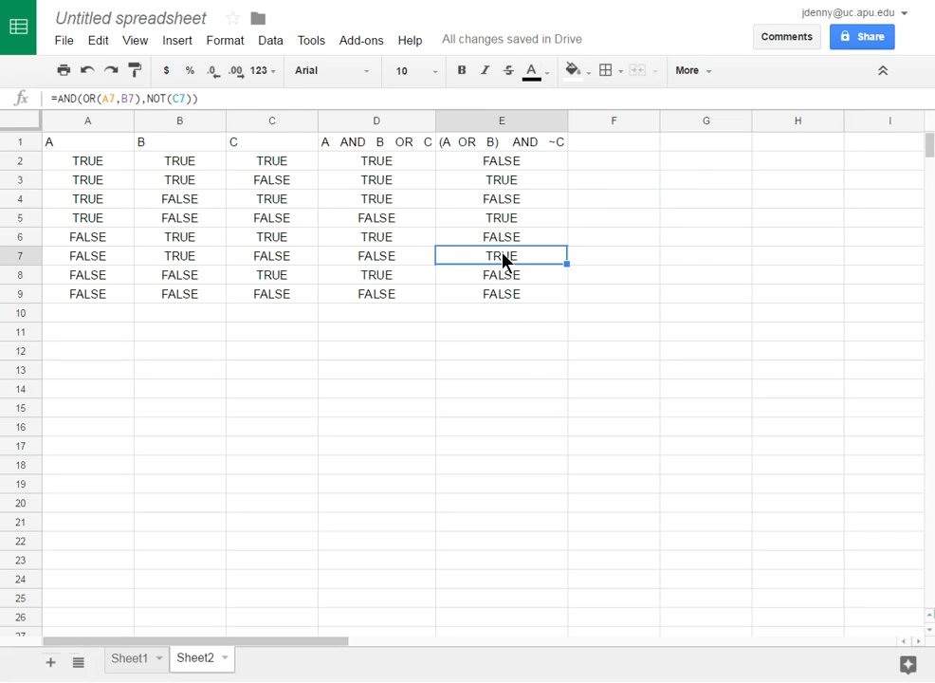
left_click(47, 255)
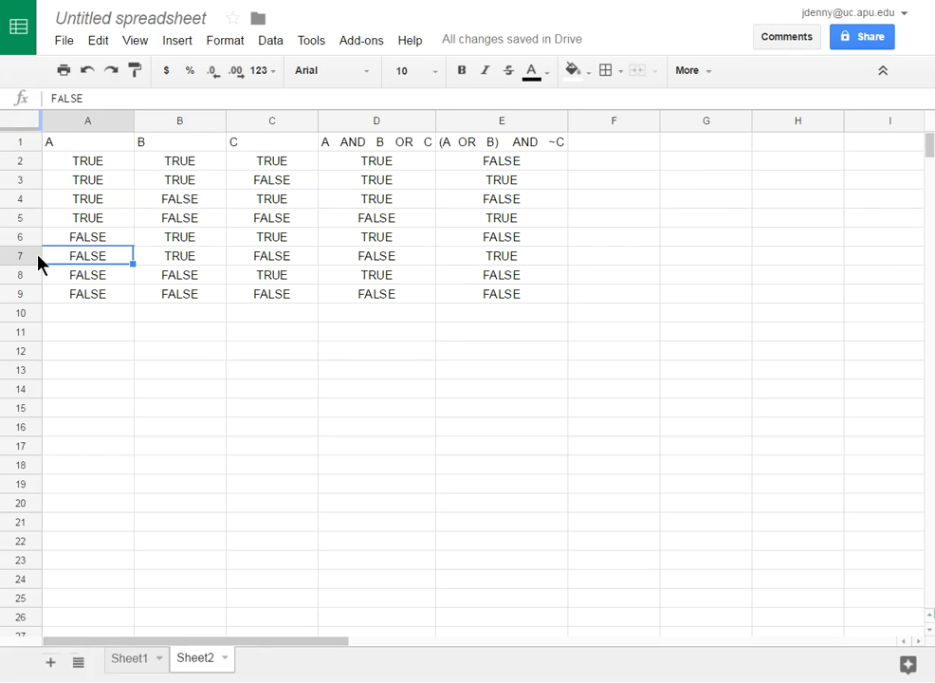
left_click(26, 255)
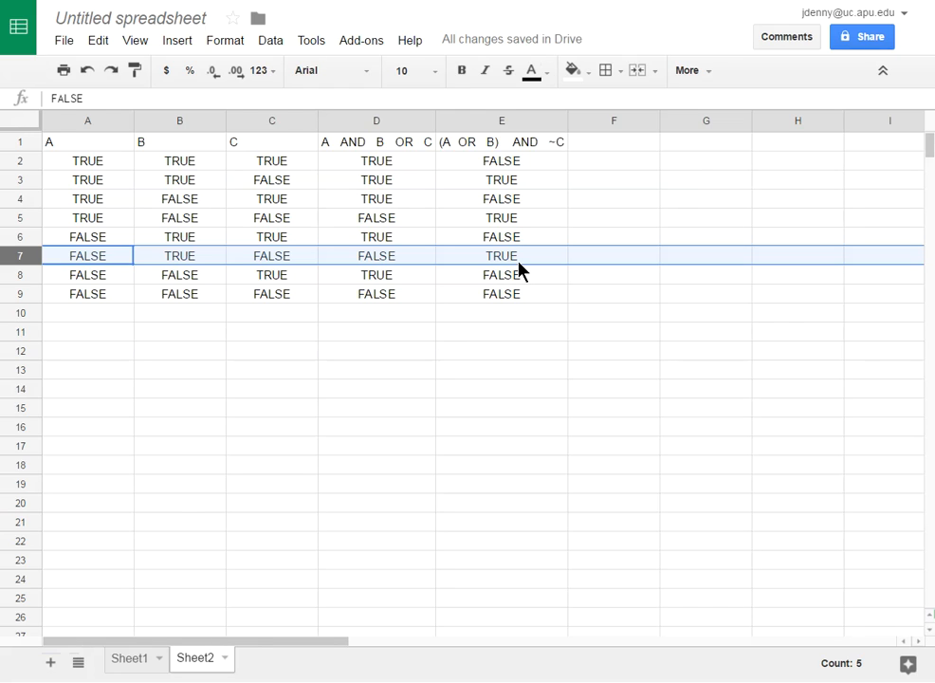
left_click(462, 373)
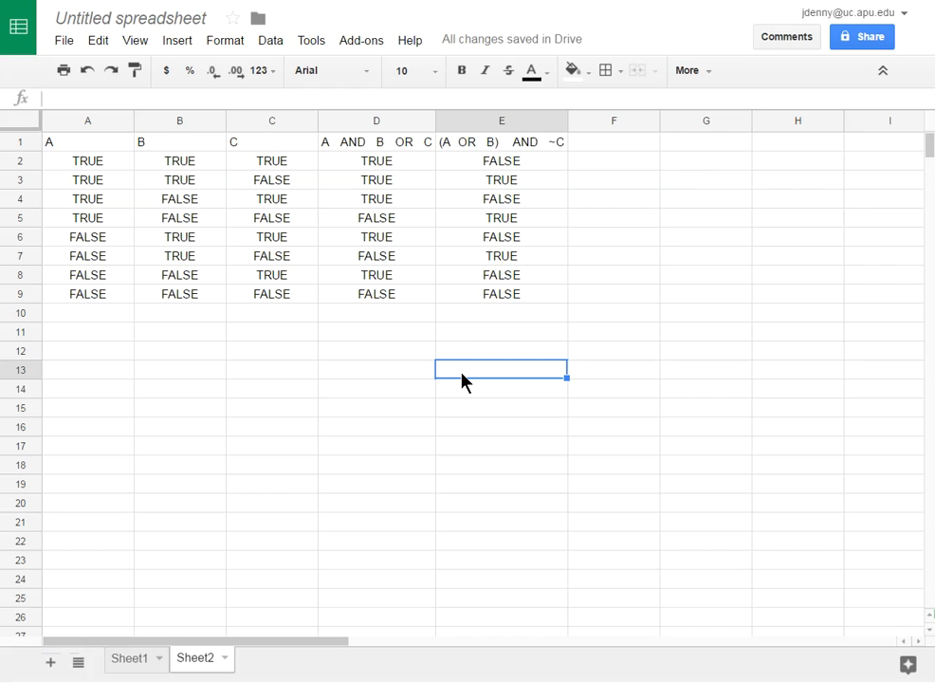